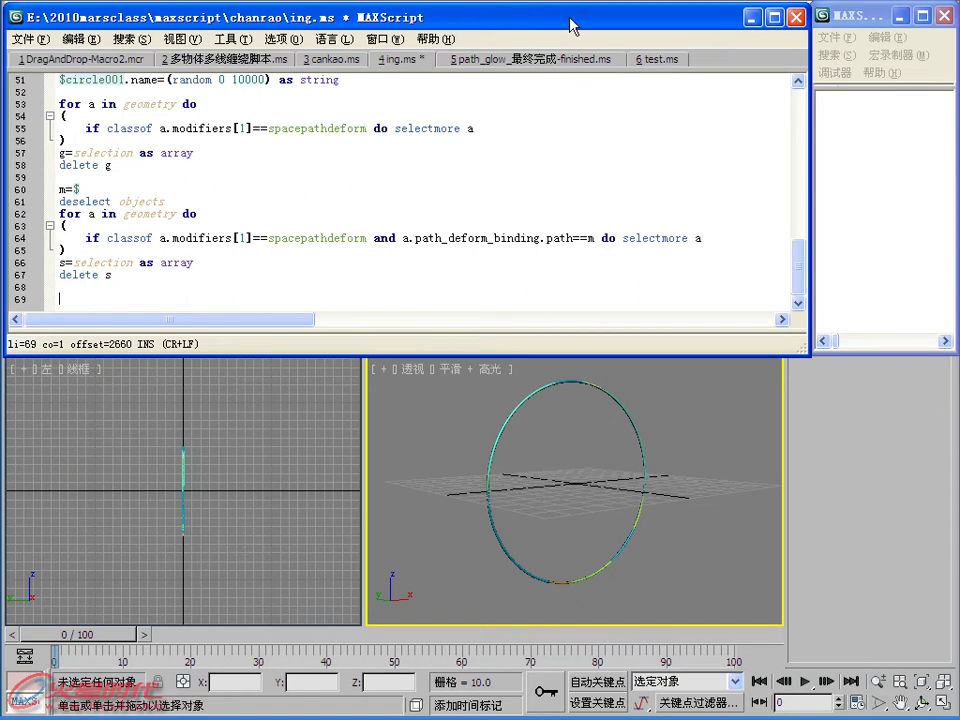
Copy the m=$ … s=selection as array block (lines 60–66) and paste a duplicate at line 69.
mouse_move(90, 640)
left_mouse_down()
mouse_move(315, 632)
mouse_move(470, 603)
mouse_move(45, 615)
left_mouse_up()
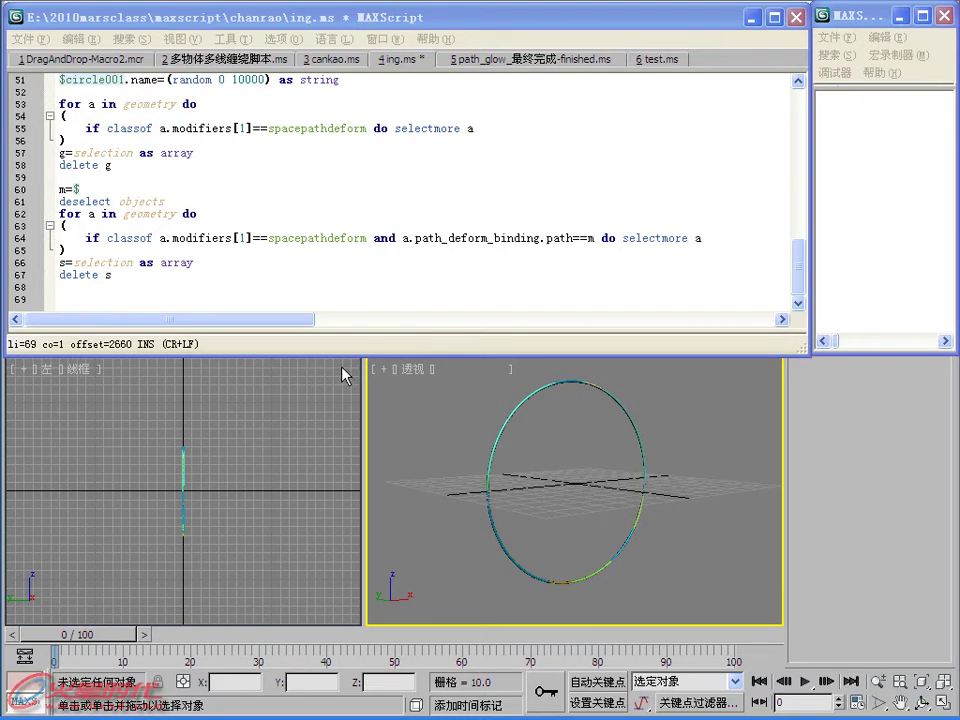
left_click(134, 301)
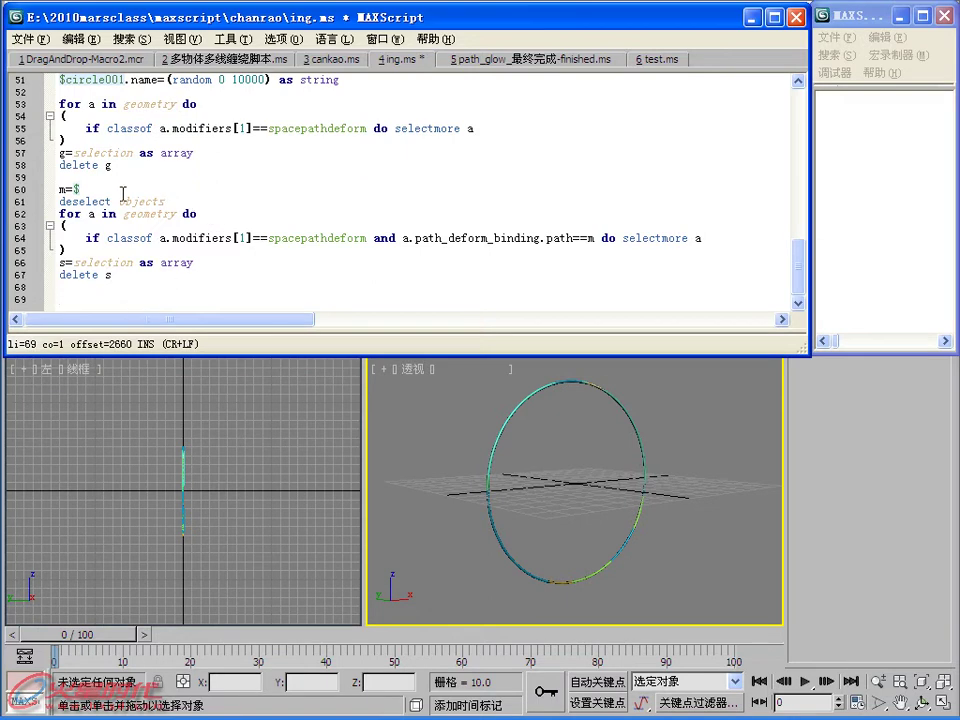
left_click(57, 189)
left_click_drag(203, 265, 58, 200)
key("ctrl+c")
left_click(60, 298)
key("ctrl+v")
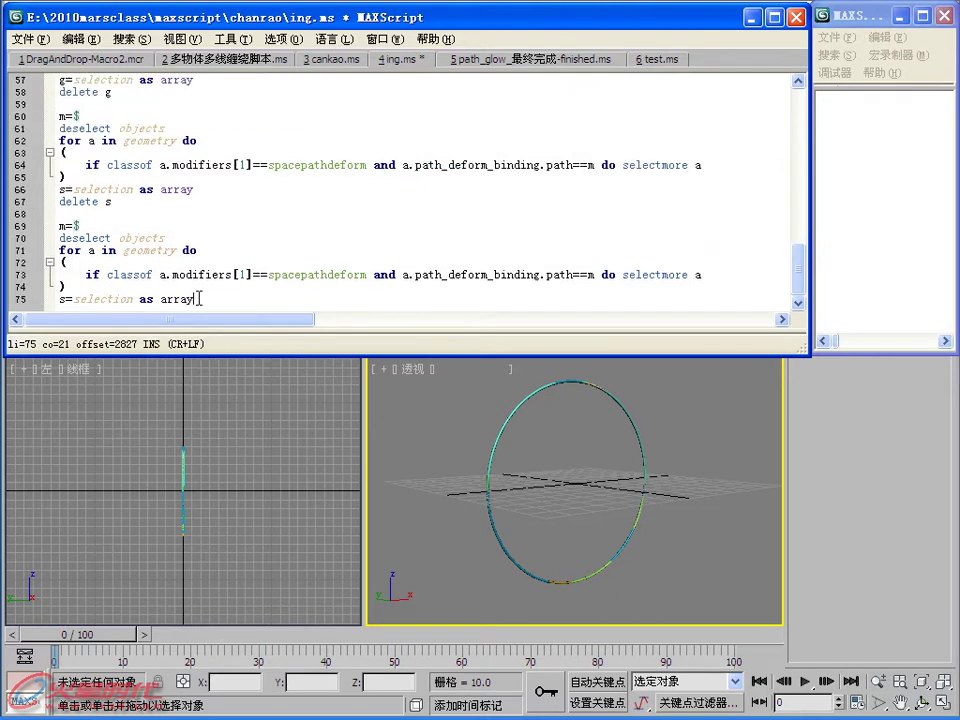
left_click_drag(60, 298, 58, 221)
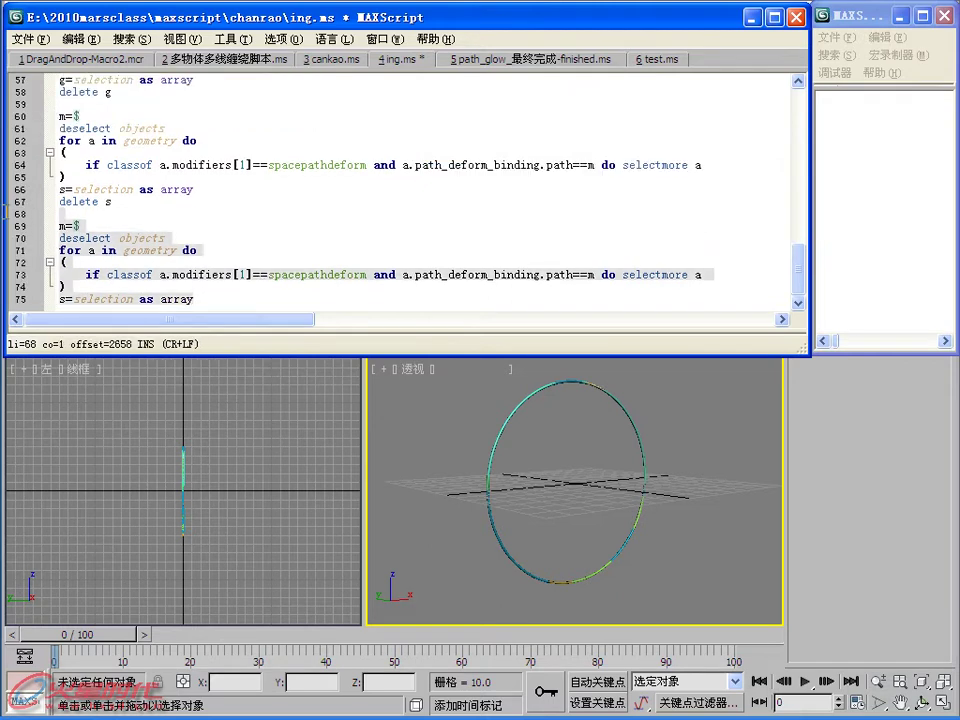
Select a cylinder on the ring and scrub to the middle frames to check its motion.
left_click(645, 487)
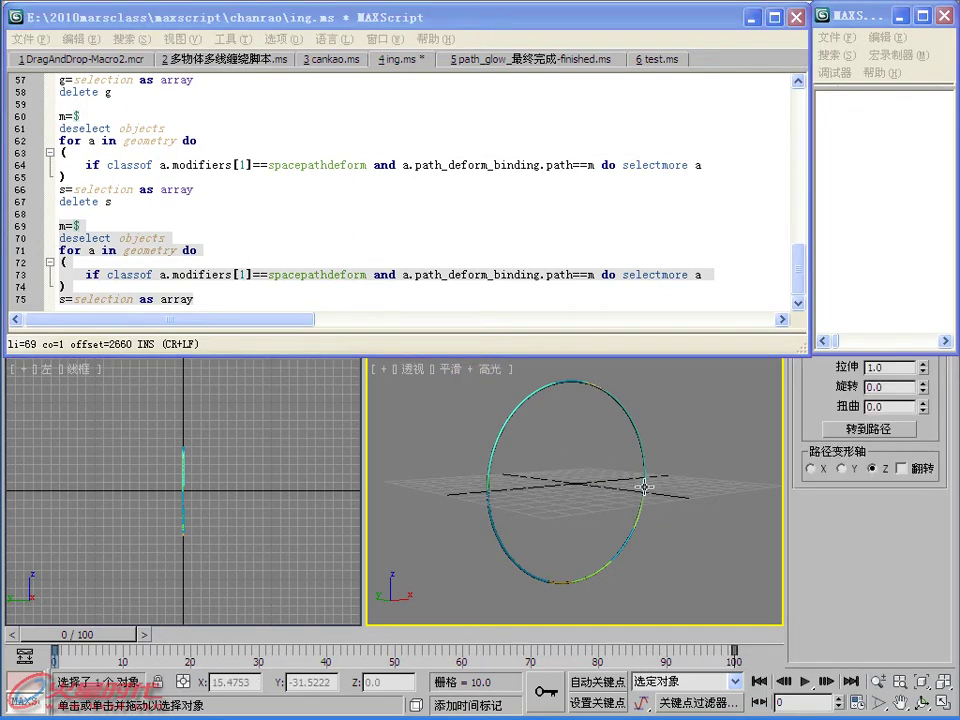
left_click_drag(645, 487, 604, 475)
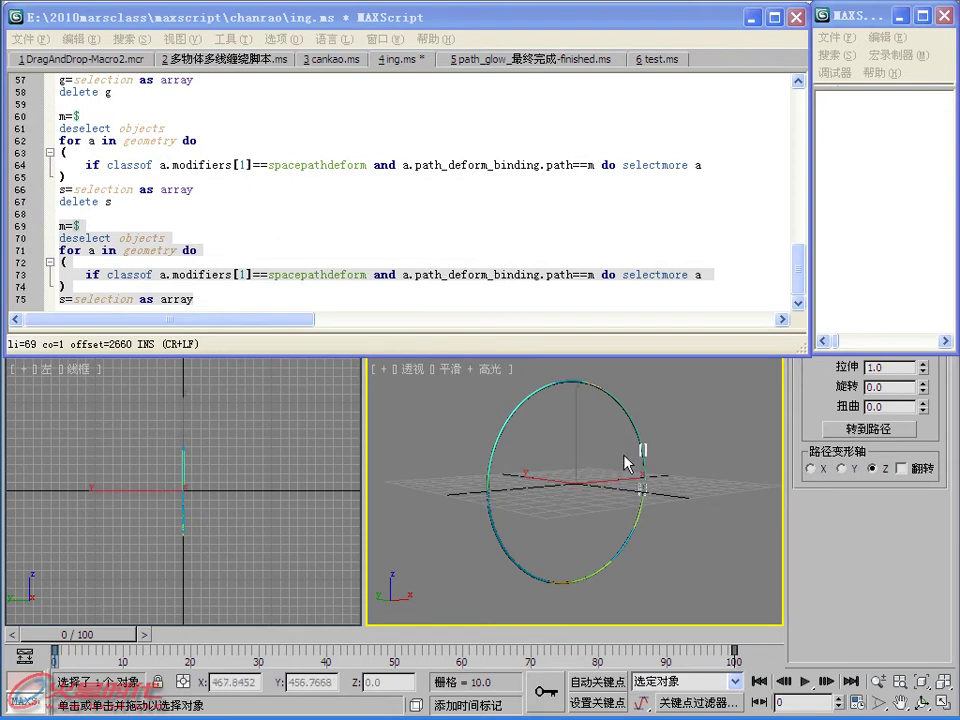
left_click_drag(96, 634, 480, 627)
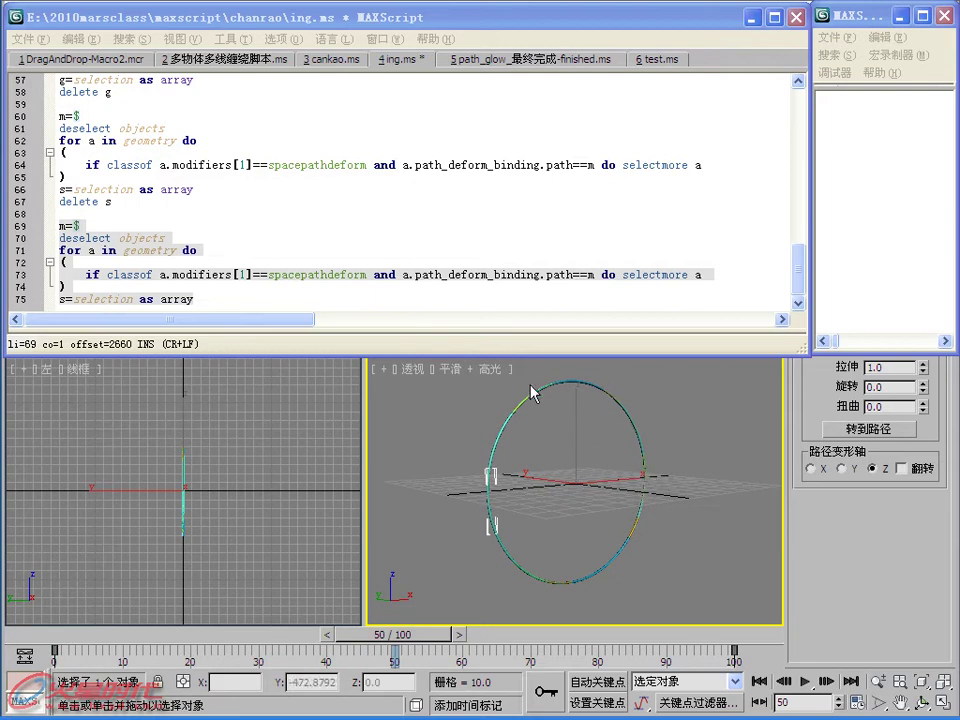
Select Cylinder021 through Cylinder060 using Select From Scene.
key("h")
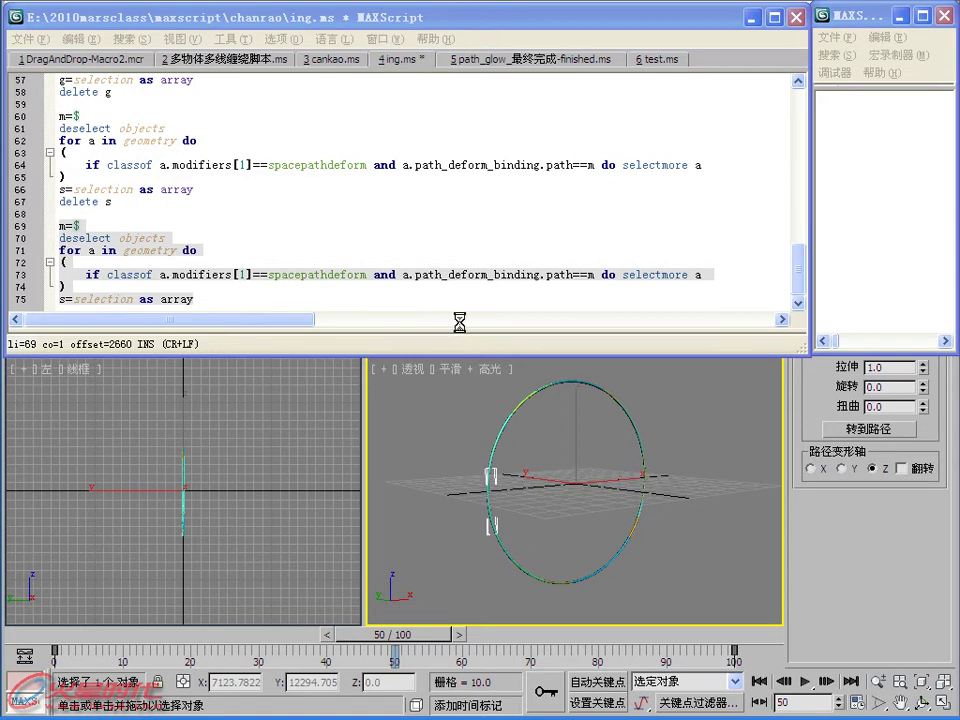
mouse_move(590, 380)
left_mouse_down()
mouse_move(587, 560)
mouse_move(587, 257)
mouse_move(568, 396)
left_mouse_up()
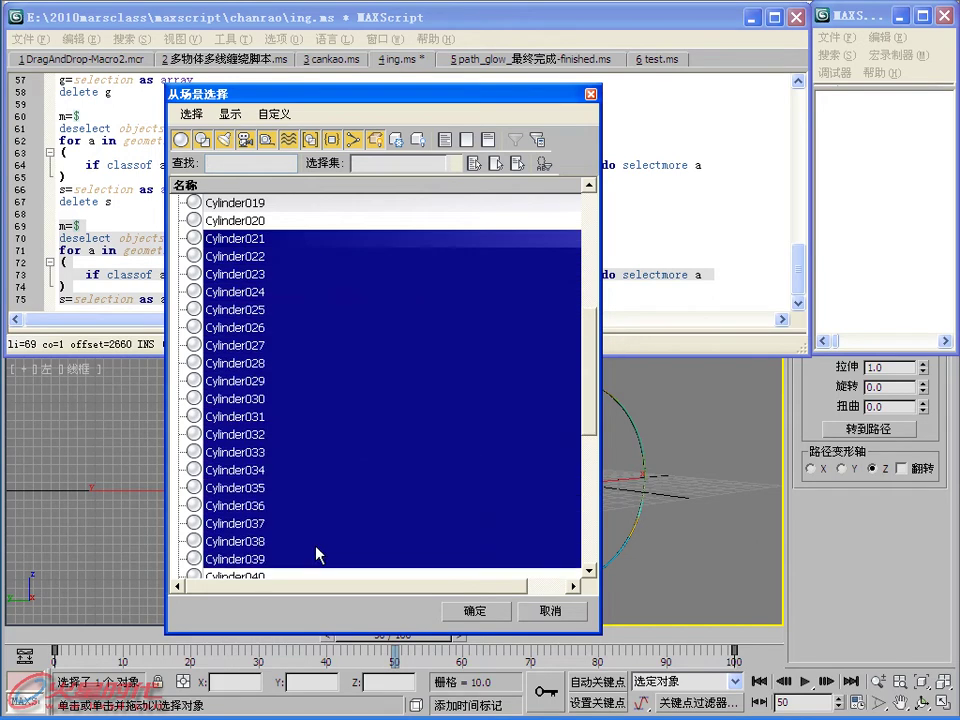
left_click_drag(305, 240, 320, 578)
left_click(479, 607)
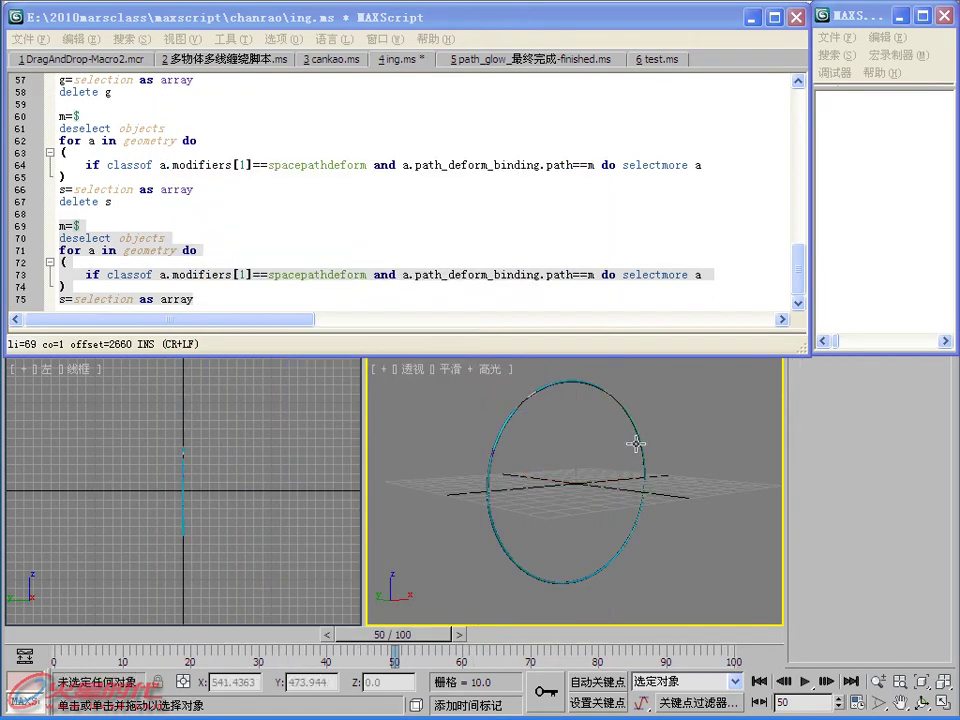
Return the time slider to frame 0 and select the ring path circle.
left_click_drag(64, 636, 118, 636)
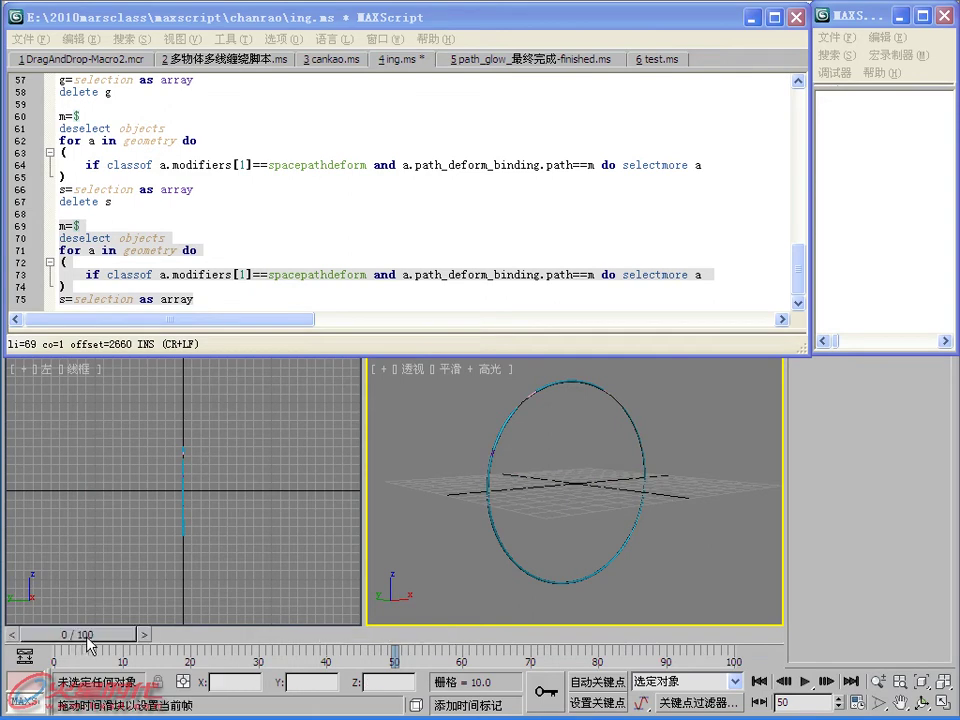
left_click_drag(37, 636, 4, 630)
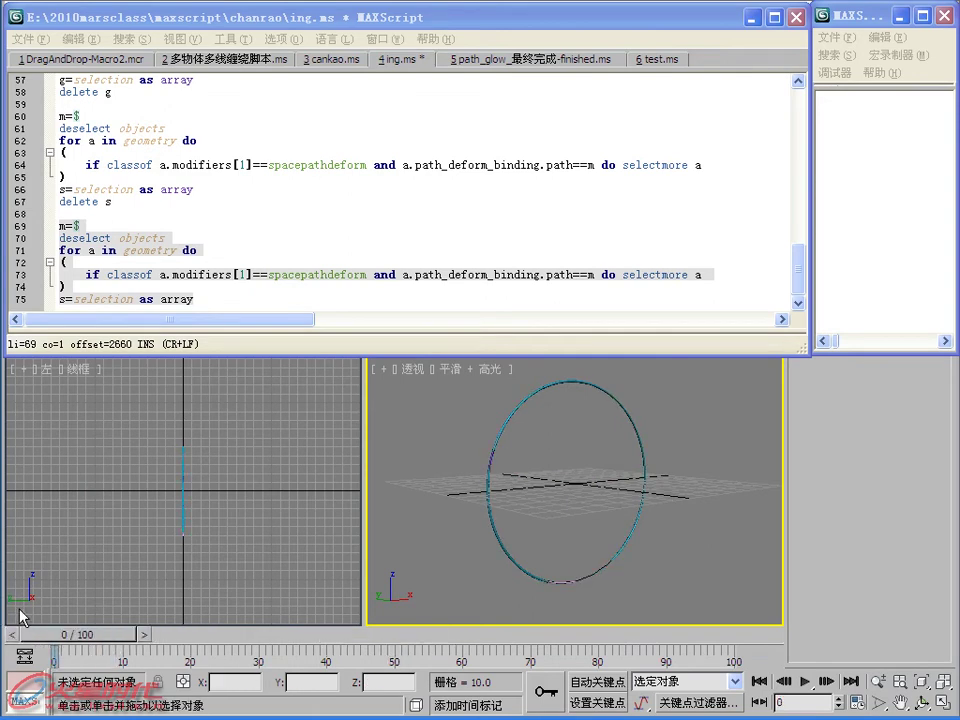
left_click(557, 580)
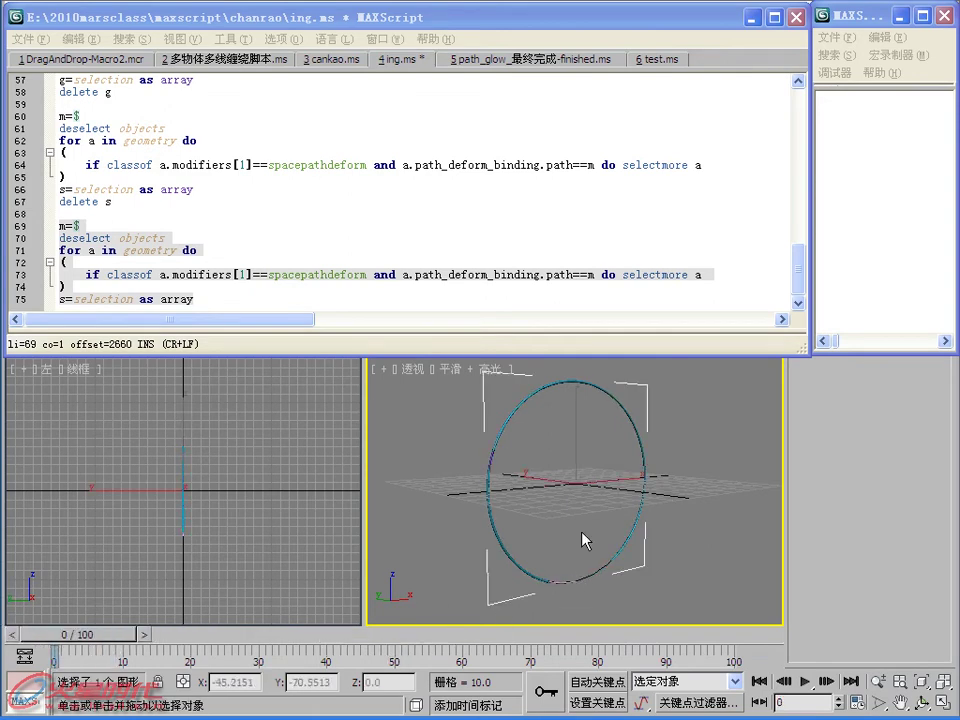
mouse_move(846, 17)
left_mouse_down()
mouse_move(854, 294)
mouse_move(846, 22)
left_mouse_up()
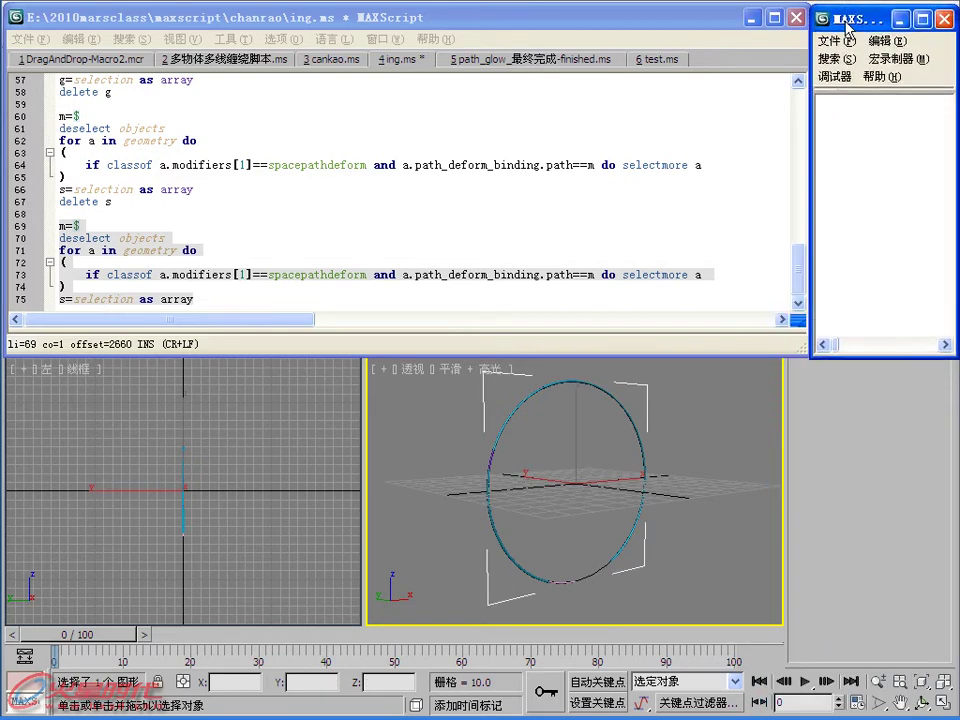
Replace duplicated lines 69–74 with 'for a in c do a.height=random 5 25'.
left_click(203, 298)
left_click_drag(40, 298, 40, 226)
key("Delete")
type("for a")
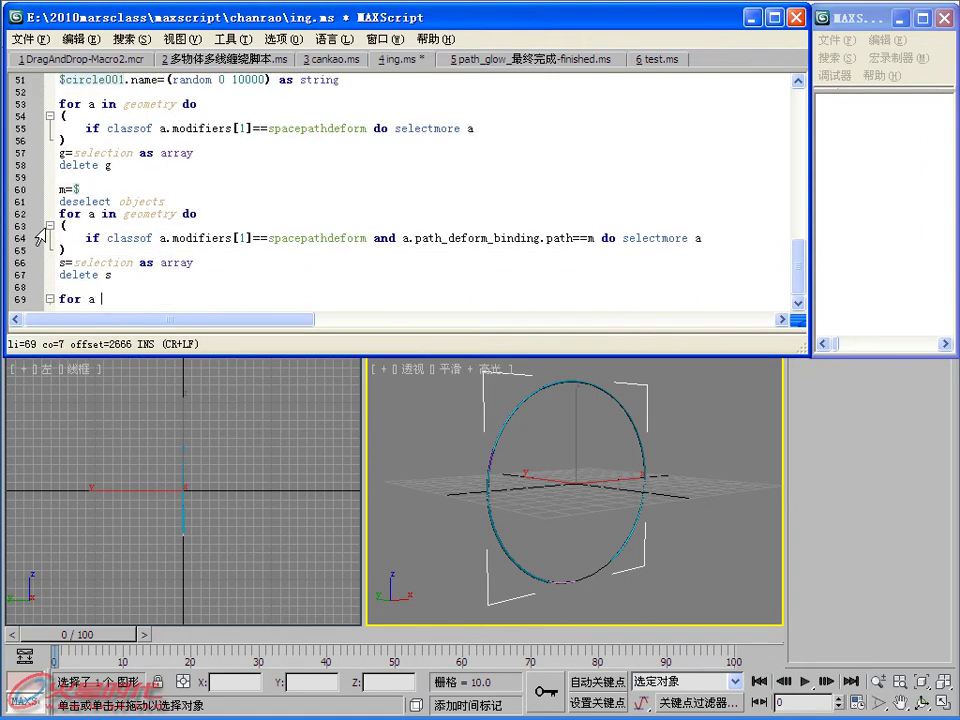
type("in in sele")
key("BackSpace")
key("BackSpace")
key("BackSpace")
key("BackSpace")
key("BackSpace")
key("BackSpace")
type("n selection")
key("BackSpace")
key("BackSpace")
key("BackSpace")
key("BackSpace")
key("BackSpace")
key("BackSpace")
key("BackSpace")
key("BackSpace")
key("BackSpace")
type("c do ")
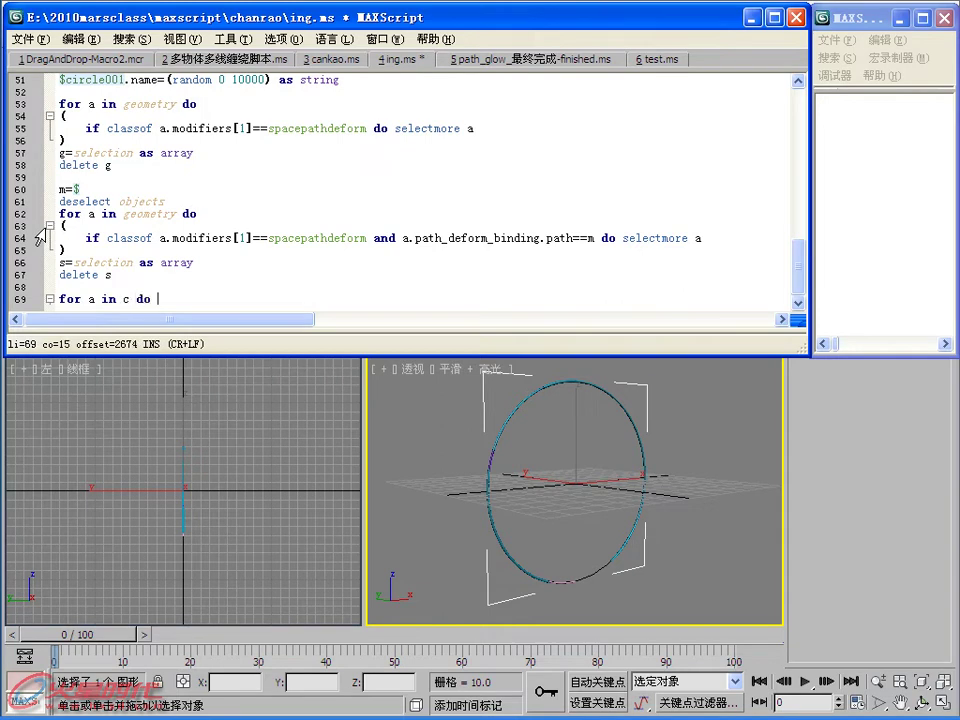
type("a.height=")
type("random ")
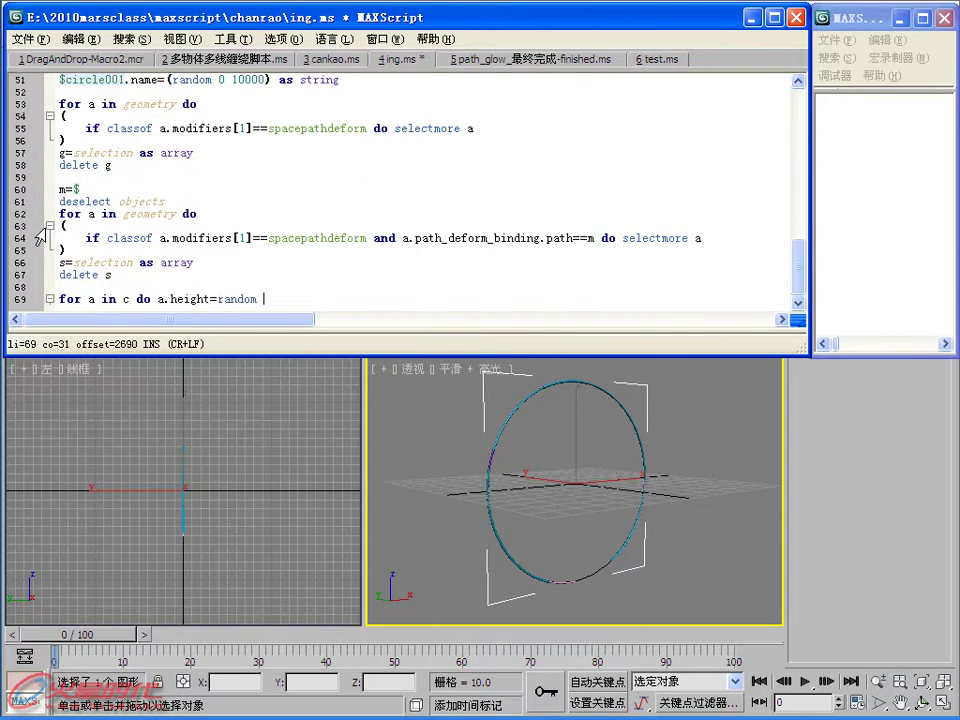
type("5 25")
Run the script with Ctrl+E and clear the error output from the Listener.
key("ctrl+e")
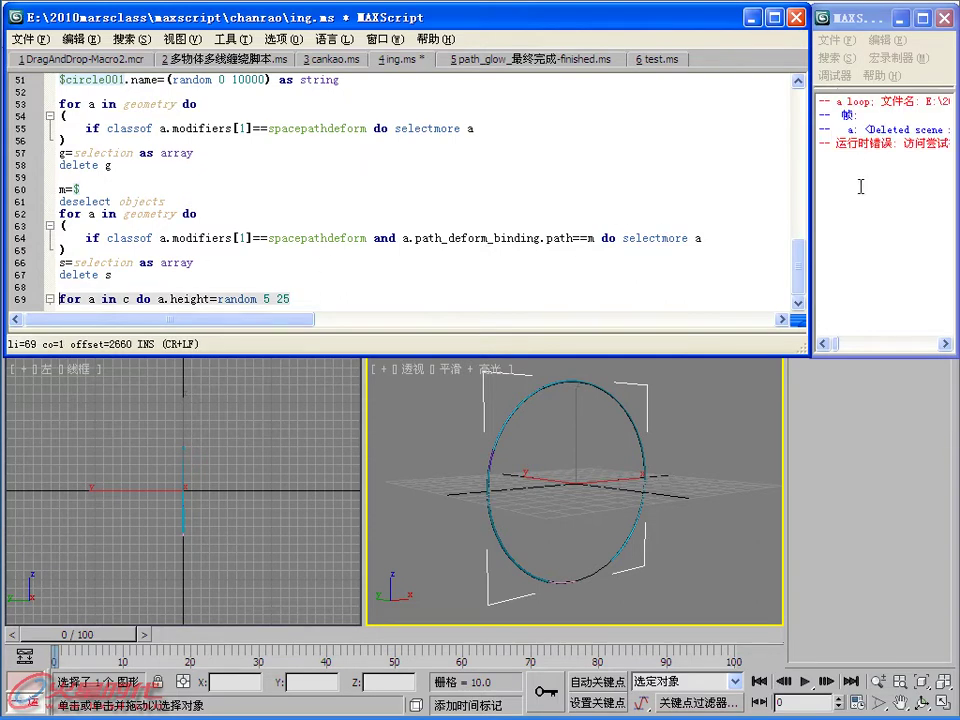
left_click_drag(860, 186, 787, 99)
key("Delete")
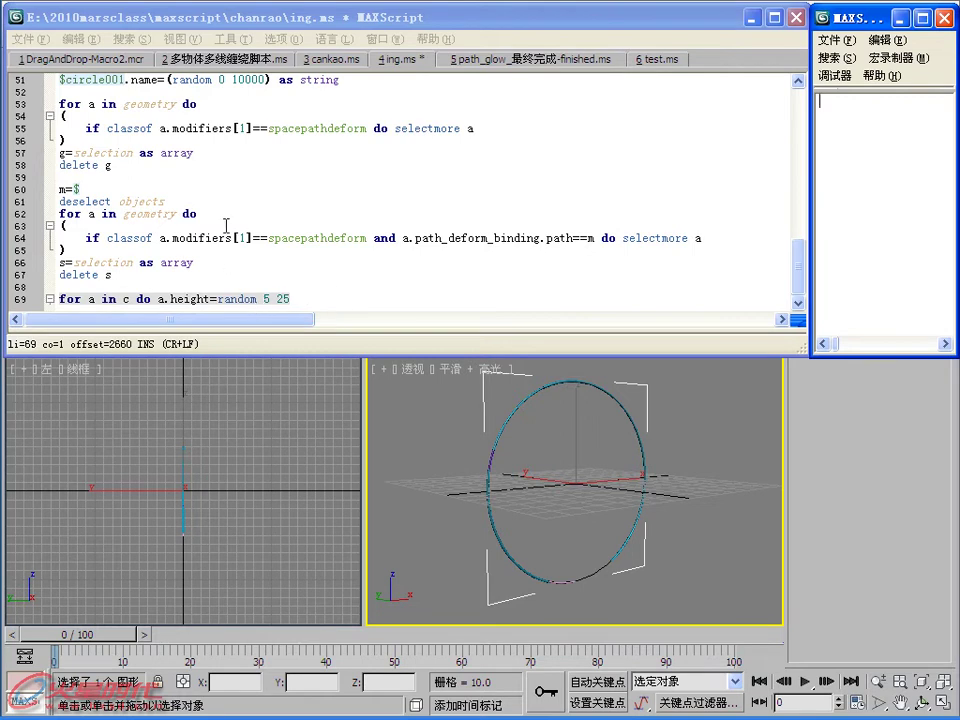
left_click(249, 201)
scroll(245, 201, "up", 2)
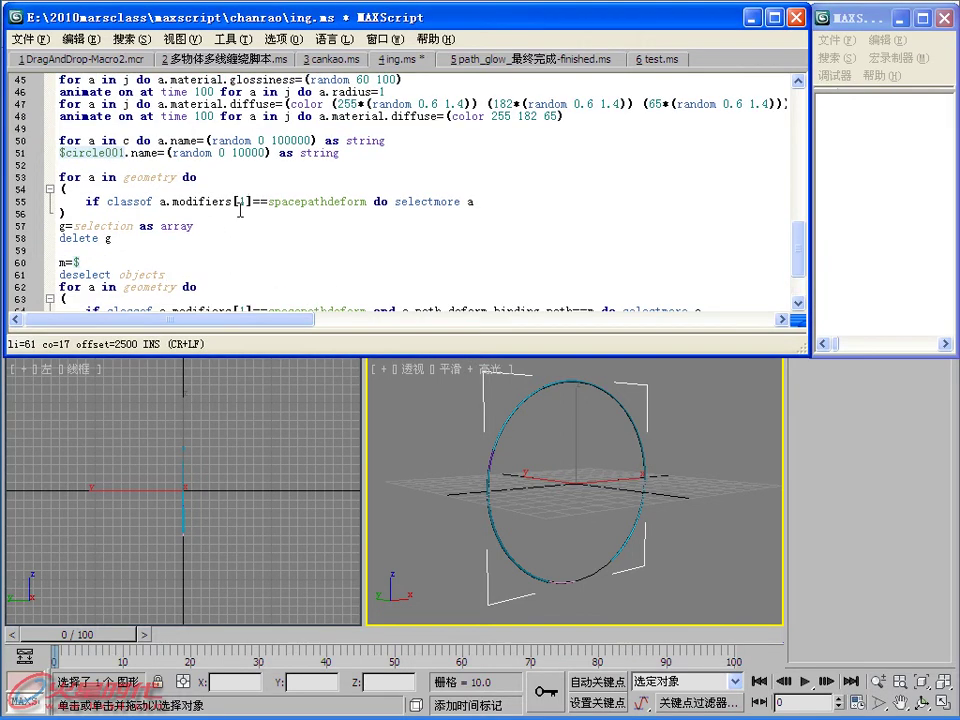
scroll(240, 210, "up", 2)
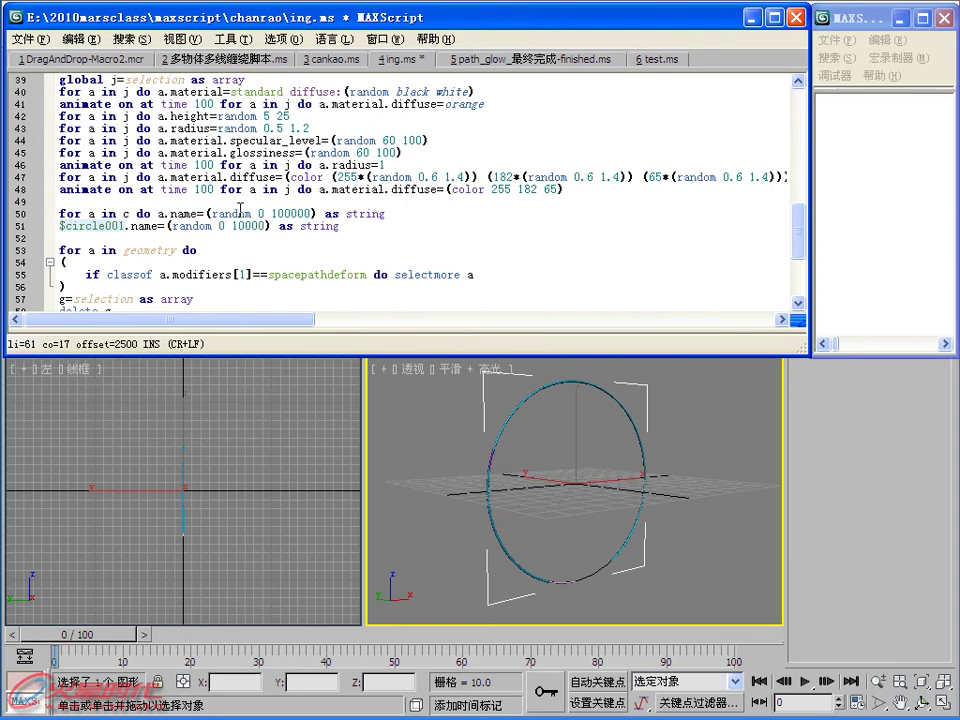
scroll(240, 208, "down", 1)
scroll(240, 205, "up", 4)
scroll(240, 203, "up", 5)
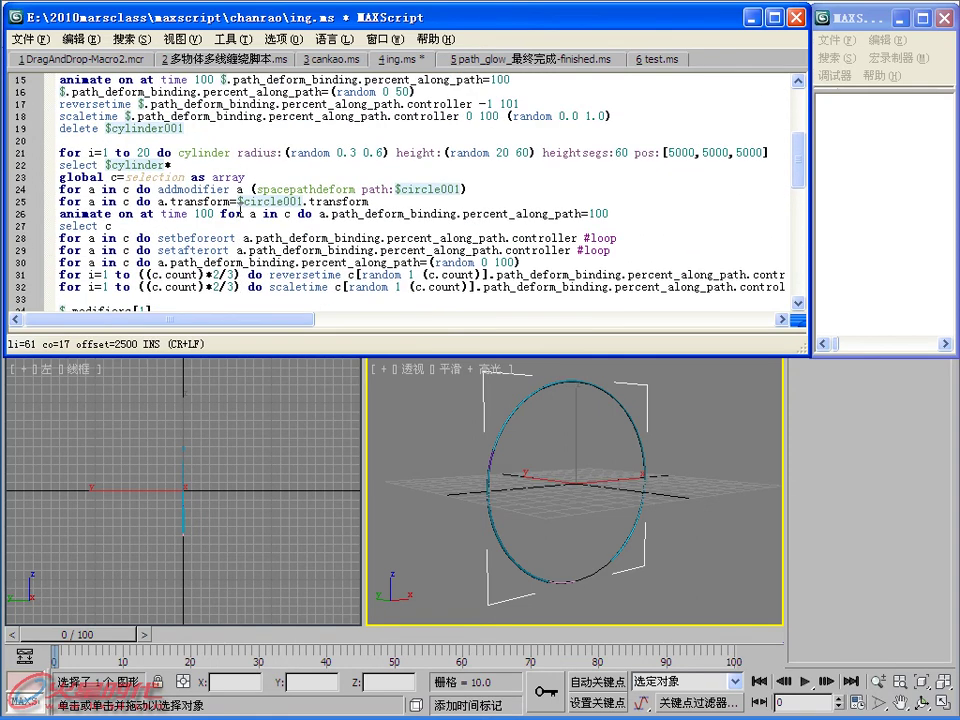
scroll(216, 136, "up", 2)
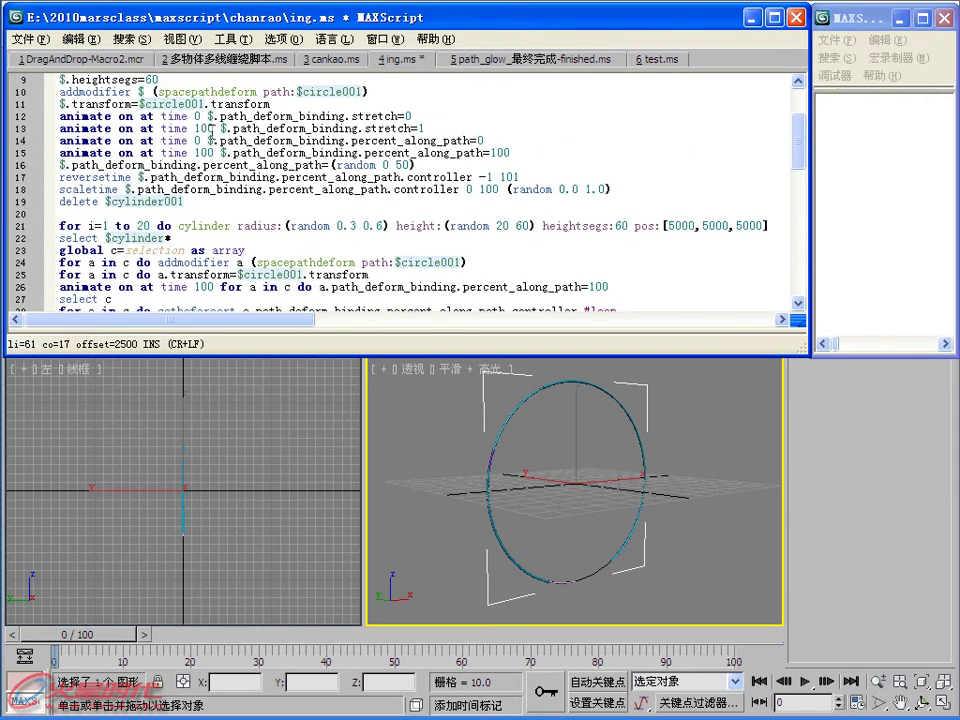
scroll(211, 130, "up", 1)
scroll(221, 150, "down", 1)
scroll(221, 152, "up", 1)
scroll(221, 155, "up", 2)
scroll(221, 155, "down", 3)
scroll(221, 157, "down", 1)
scroll(221, 158, "down", 1)
scroll(221, 160, "down", 1)
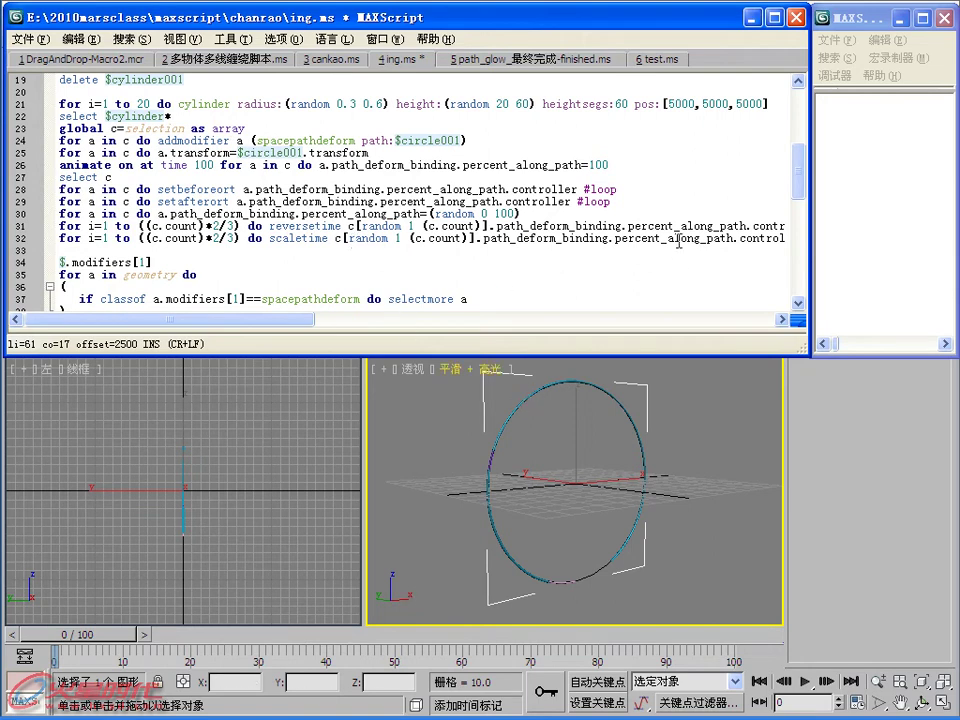
Evaluate only lines 60–66, the path-selection block.
left_click_drag(806, 187, 806, 282)
left_click(266, 238)
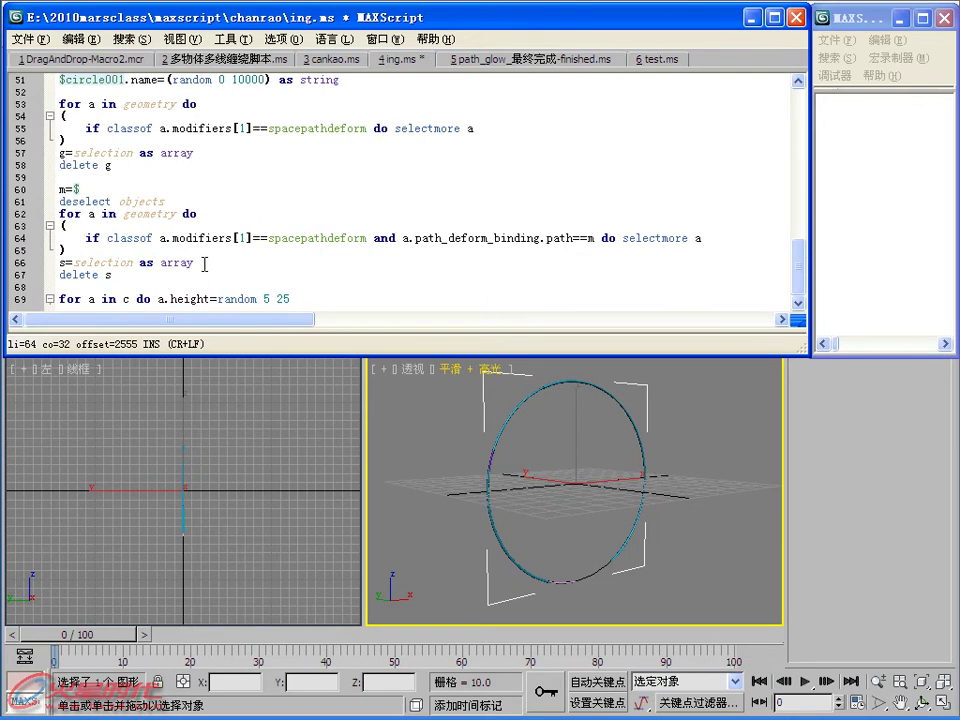
left_click_drag(191, 266, 58, 189)
key("ctrl+c")
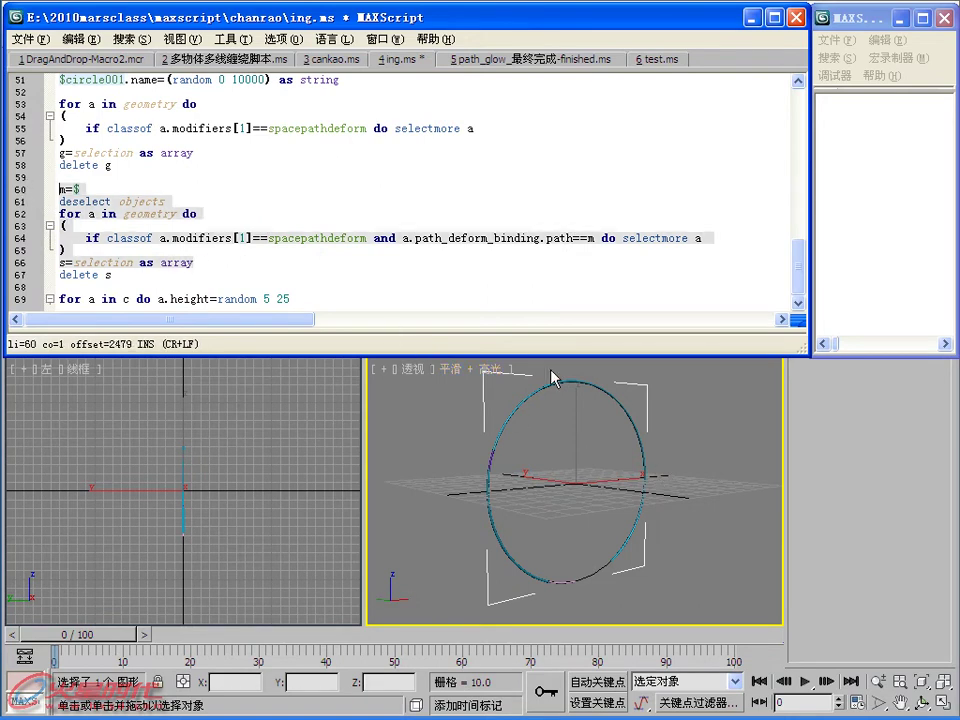
key("shift+Return")
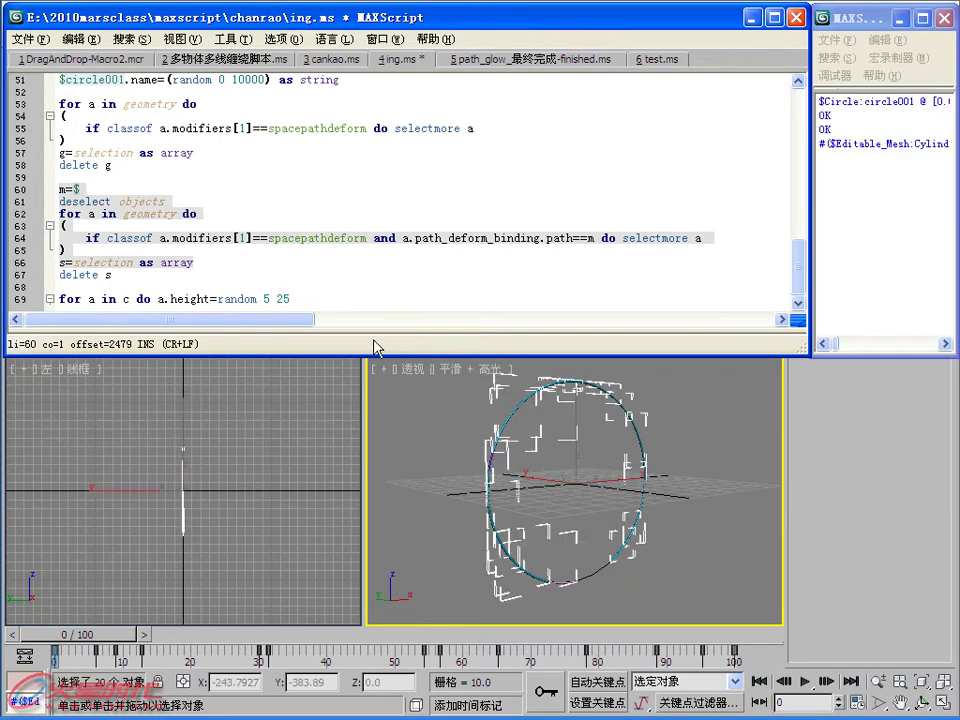
Make line 69's height loop iterate over s instead of $, and rerun the script.
left_click(300, 299)
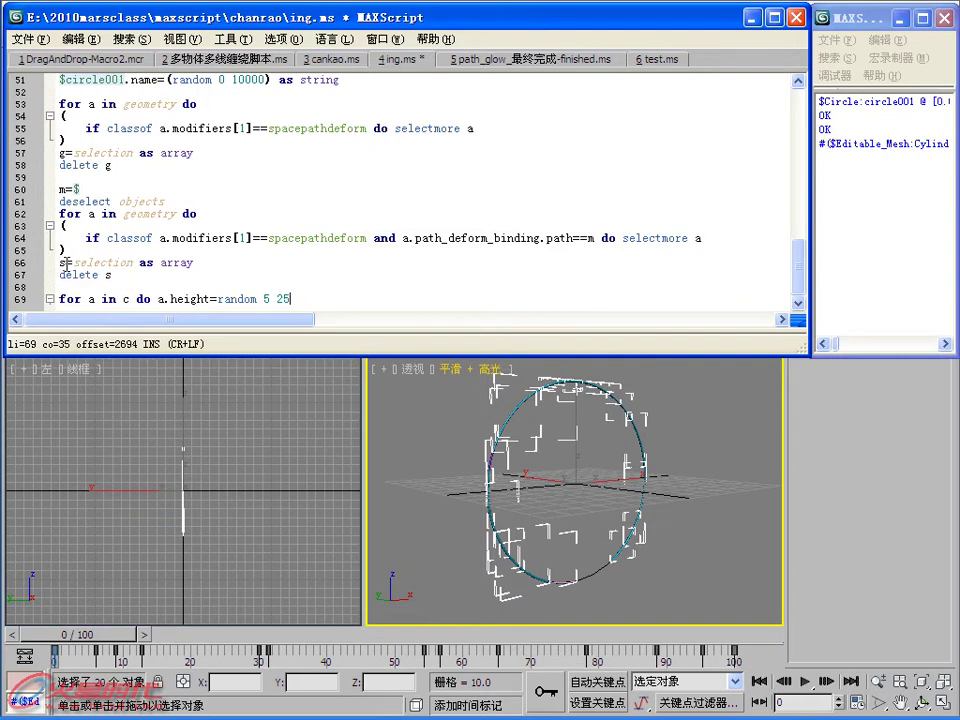
left_click(124, 300)
key("Delete")
type("s")
left_click(313, 300)
key("ctrl+e")
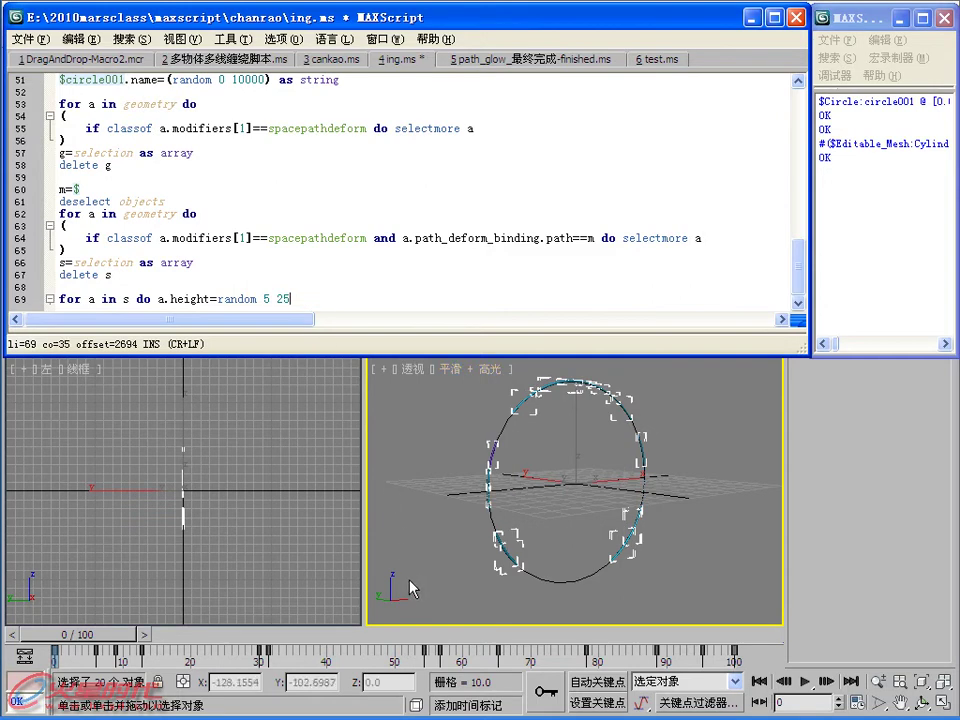
Preview frame 39, then paste the m=$ selection block below line 69.
mouse_move(78, 632)
left_mouse_down()
mouse_move(338, 609)
mouse_move(96, 508)
left_mouse_up()
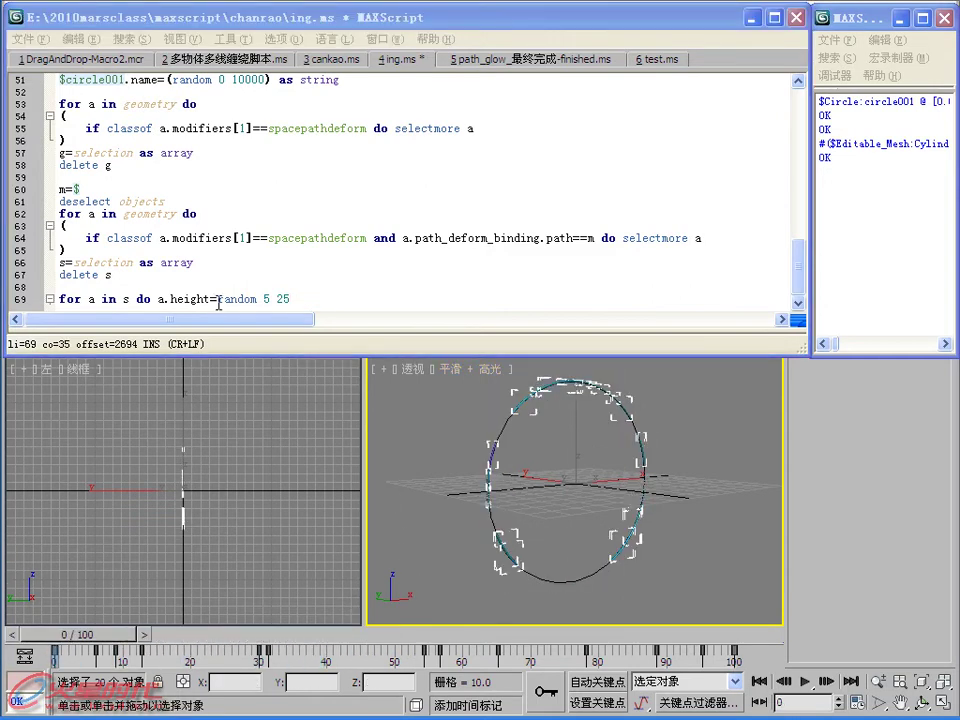
left_click(309, 300)
key("Return")
key("Return")
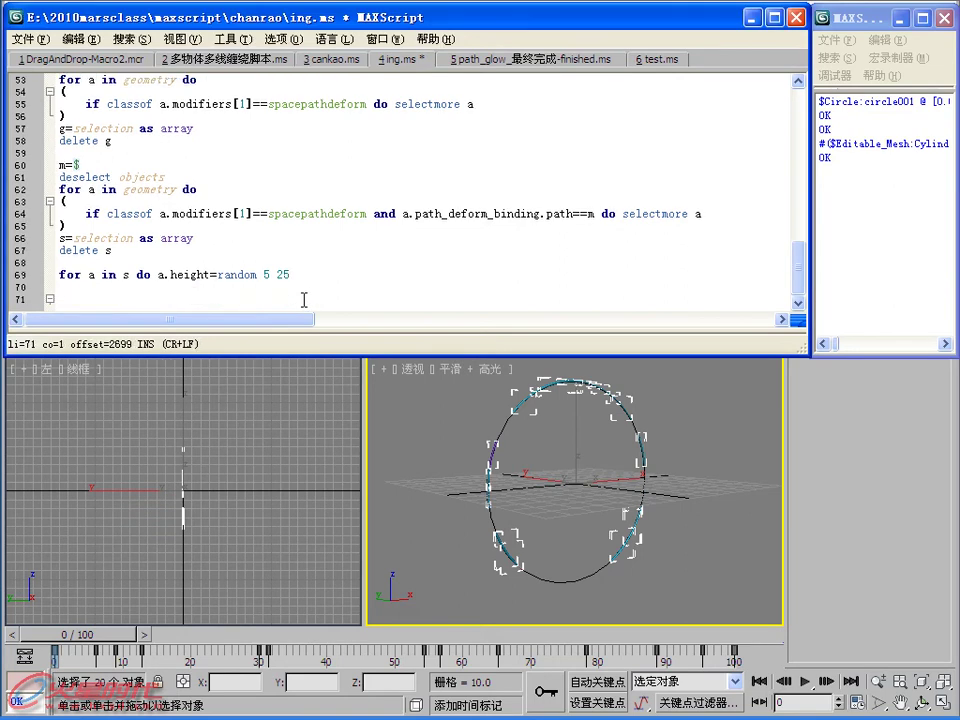
key("ctrl+v")
mouse_move(268, 298)
left_mouse_down()
mouse_move(52, 230)
mouse_move(12, 230)
left_mouse_up()
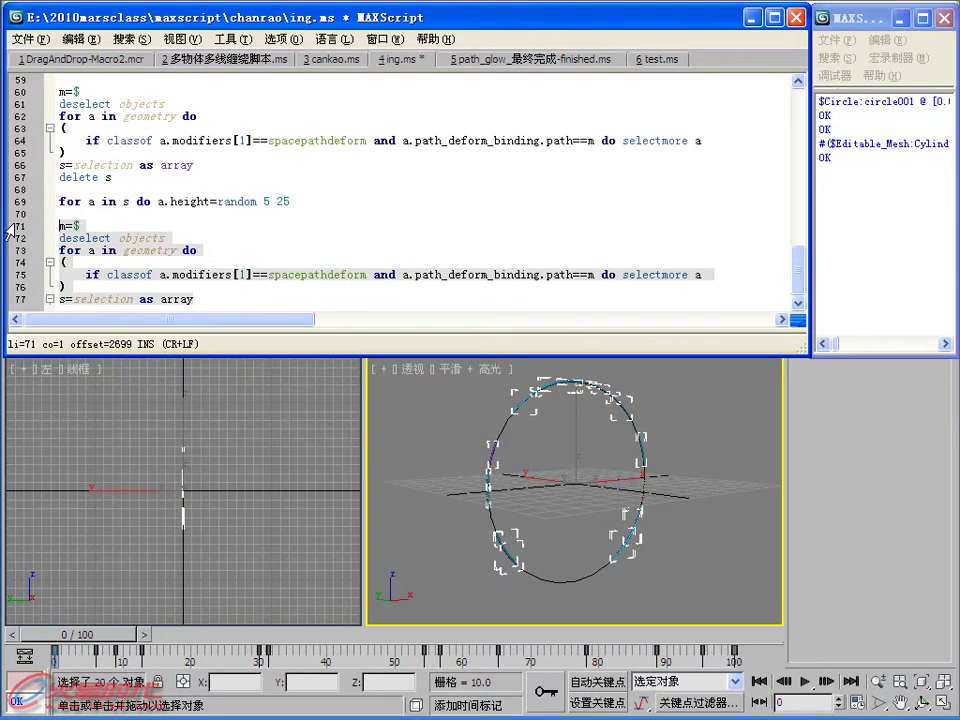
With the circle selected, evaluate the pasted block on lines 71–77.
left_click(489, 448)
left_click_drag(208, 300, 35, 241)
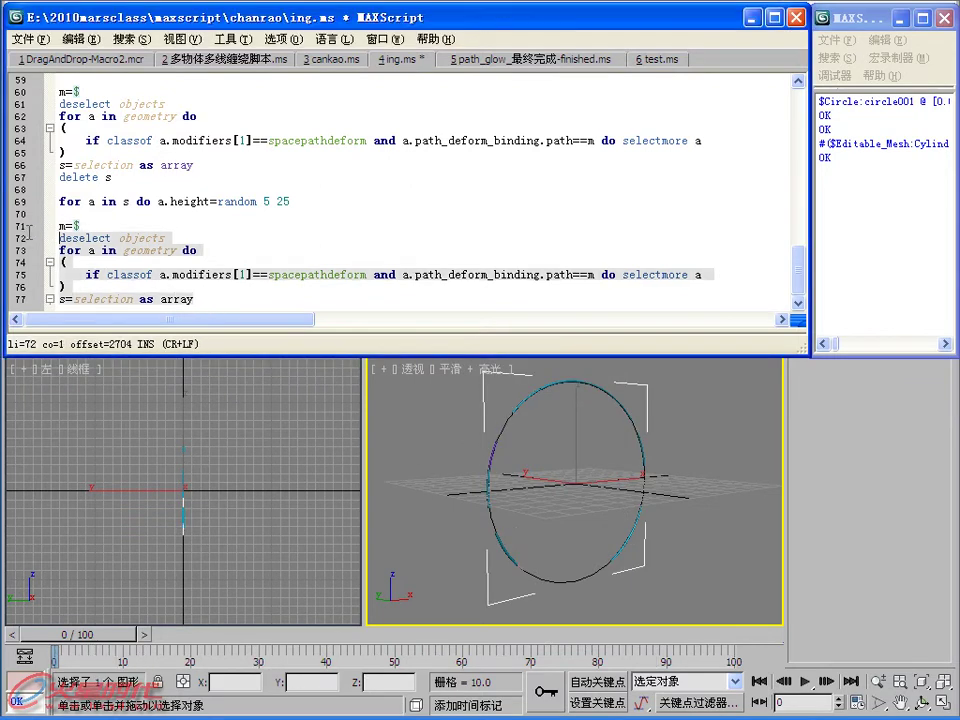
left_click(15, 228, "shift")
key("shift+Return")
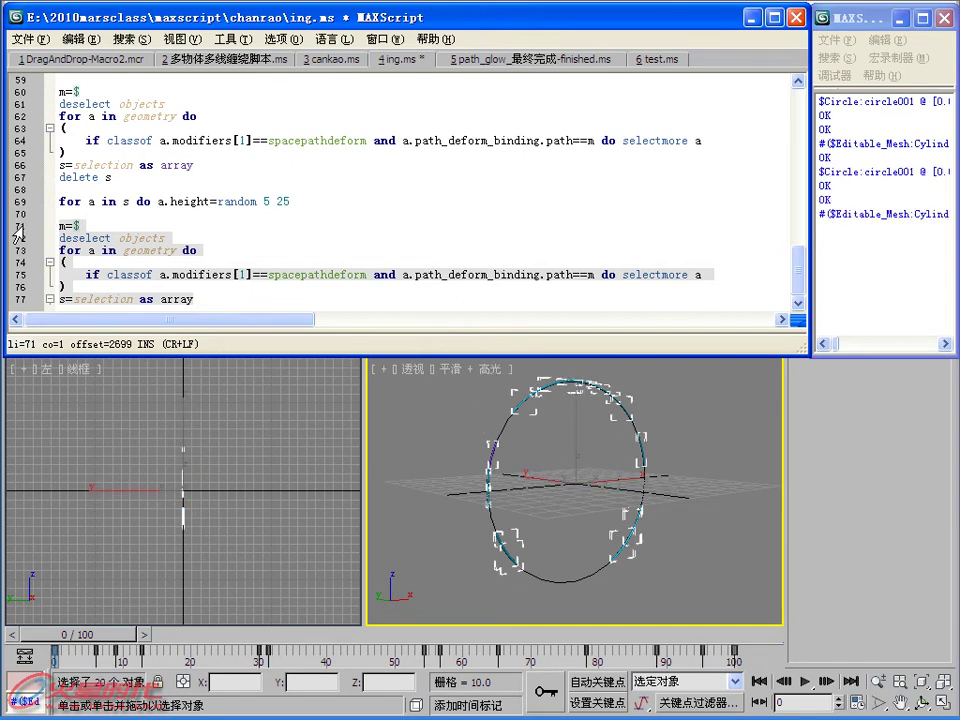
left_click(225, 300)
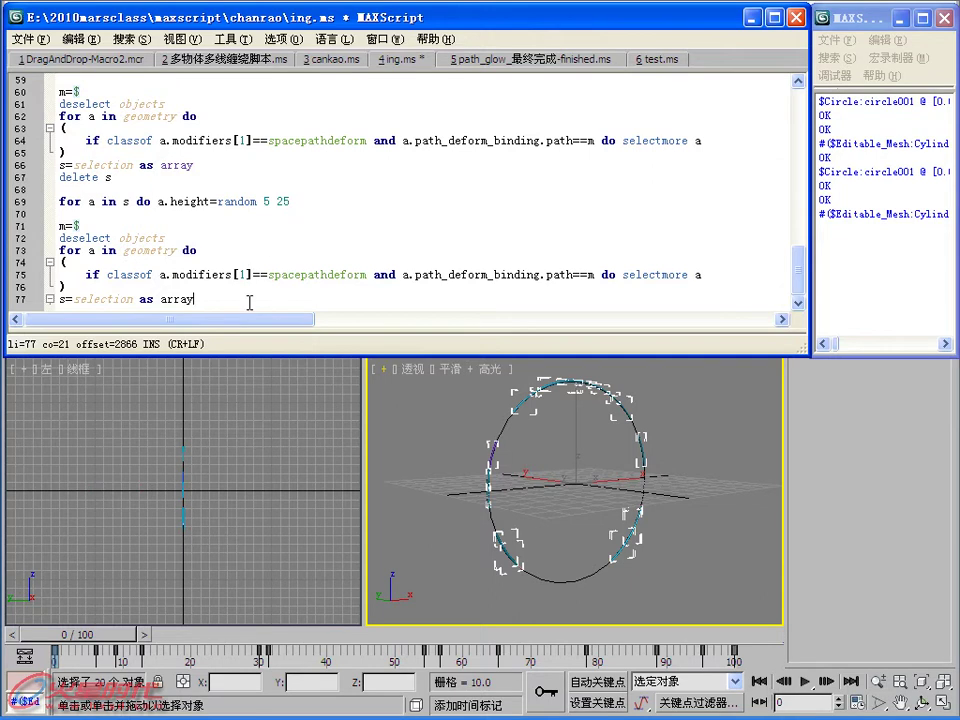
Print s in the Listener to confirm the cylinder array, then add line 78.
left_click(849, 241)
type("s")
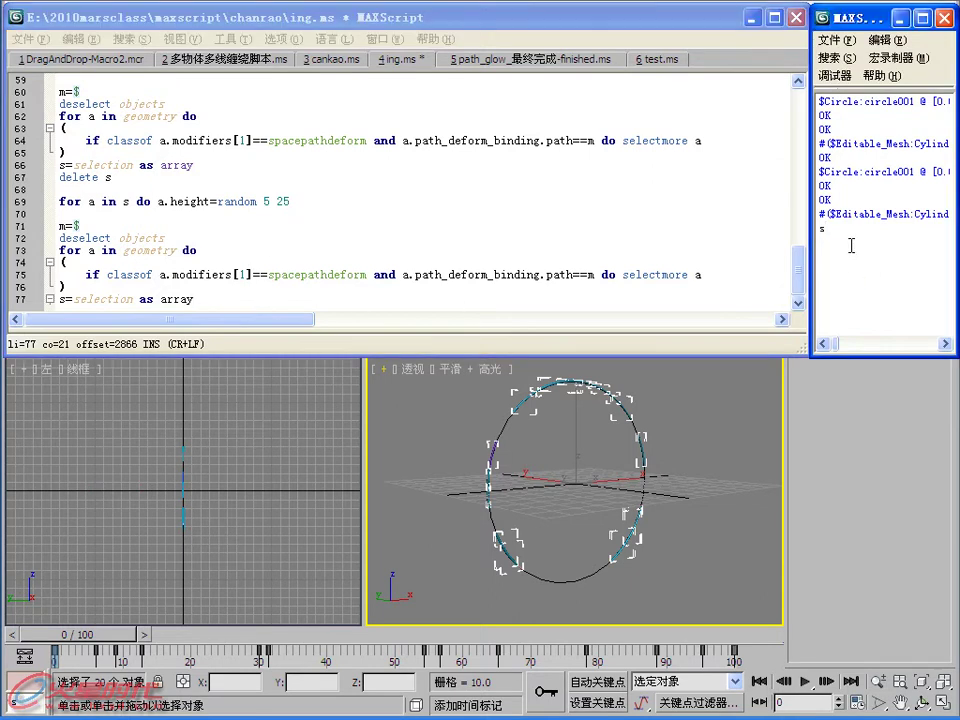
key("Return")
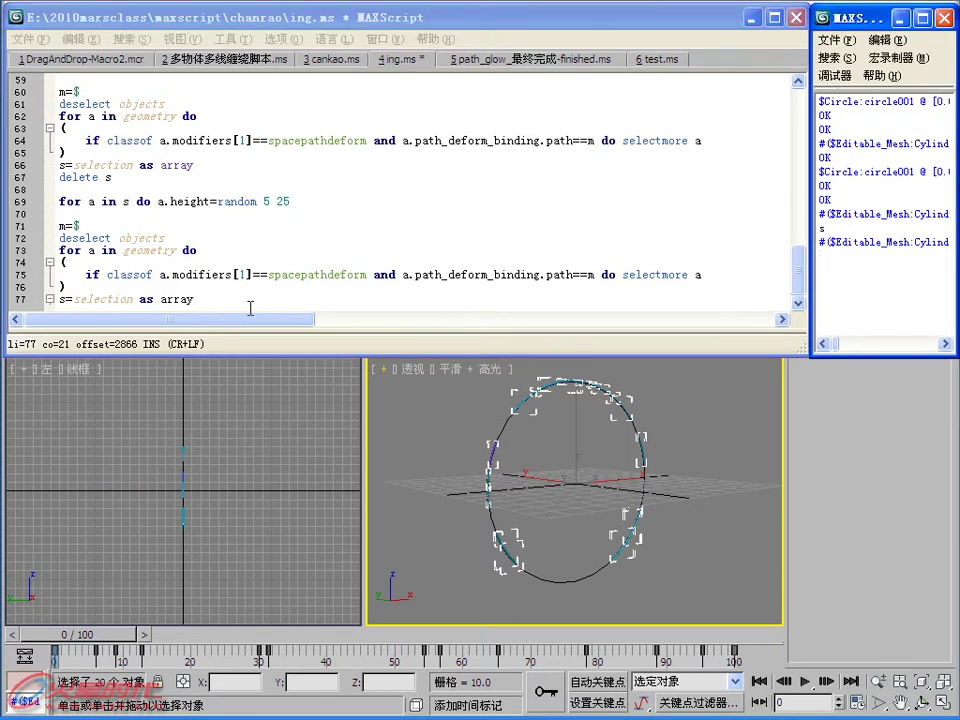
left_click(246, 304)
key("Return")
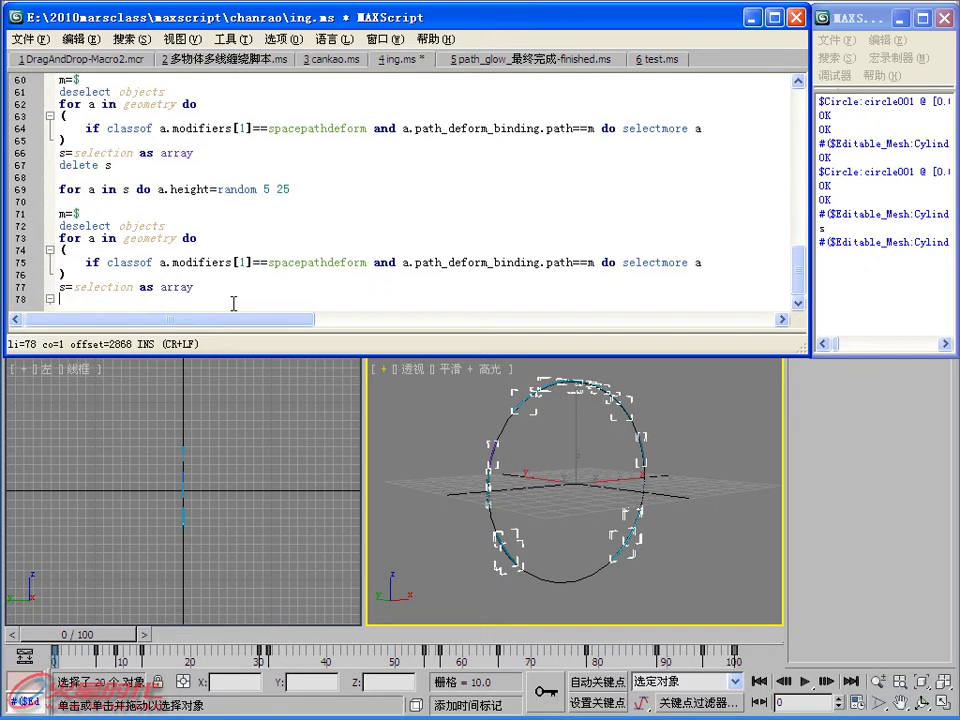
Write n=100/(s.count) on line 78, evaluate it to 5, and add a blank line.
type("n=")
type("100")
type("/")
type("s.count")
key("Left")
key("Left")
key("Left")
key("Left")
key("Left")
key("Left")
key("Left")
type("(")
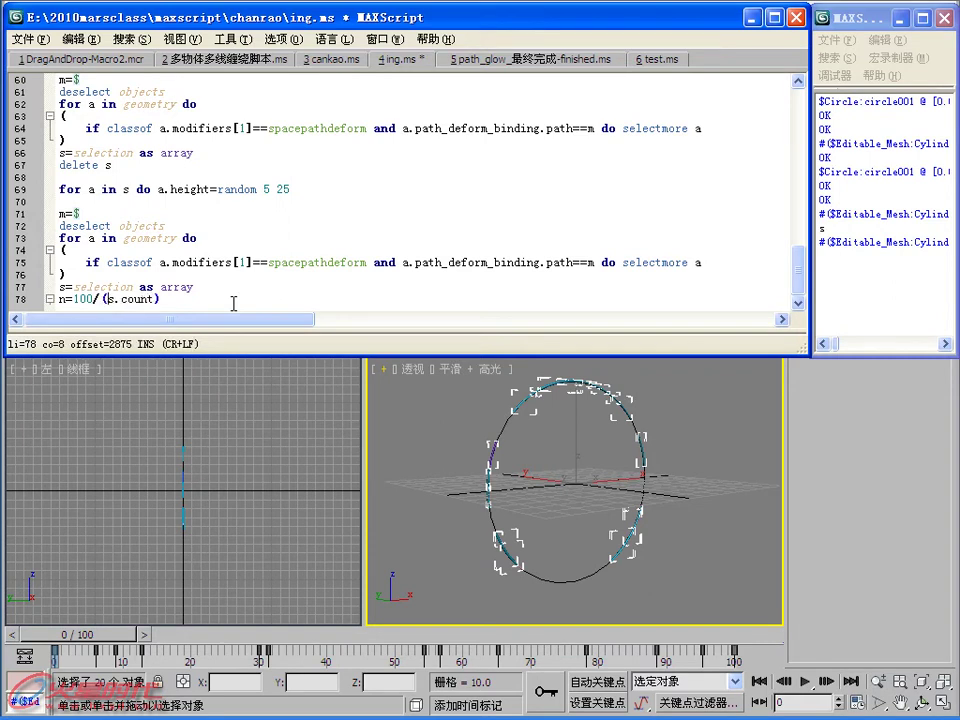
key("shift+Return")
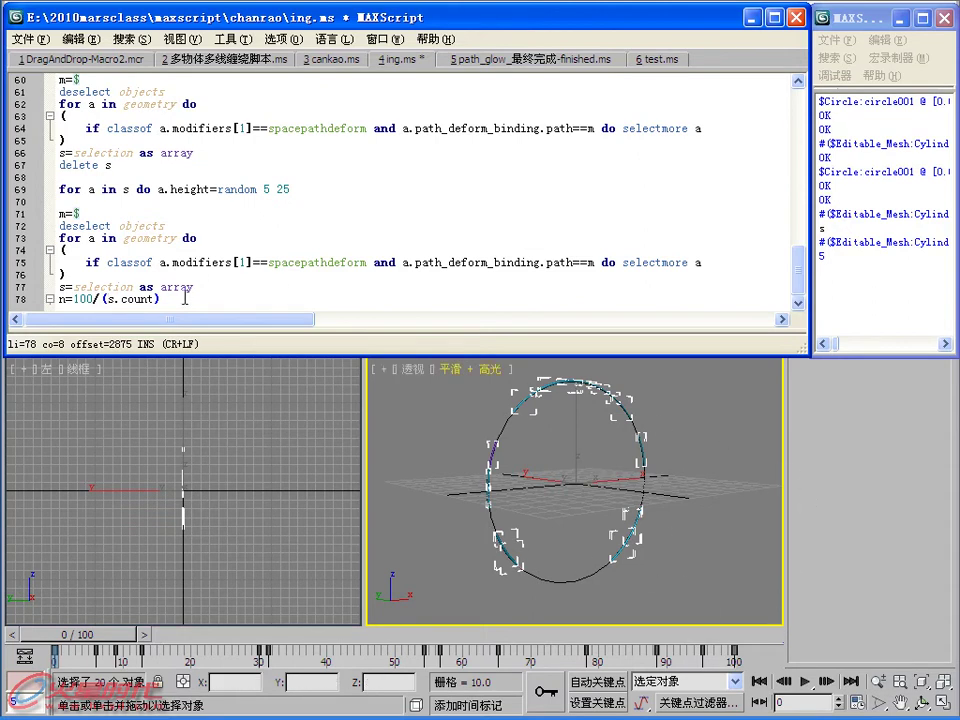
left_click(185, 298)
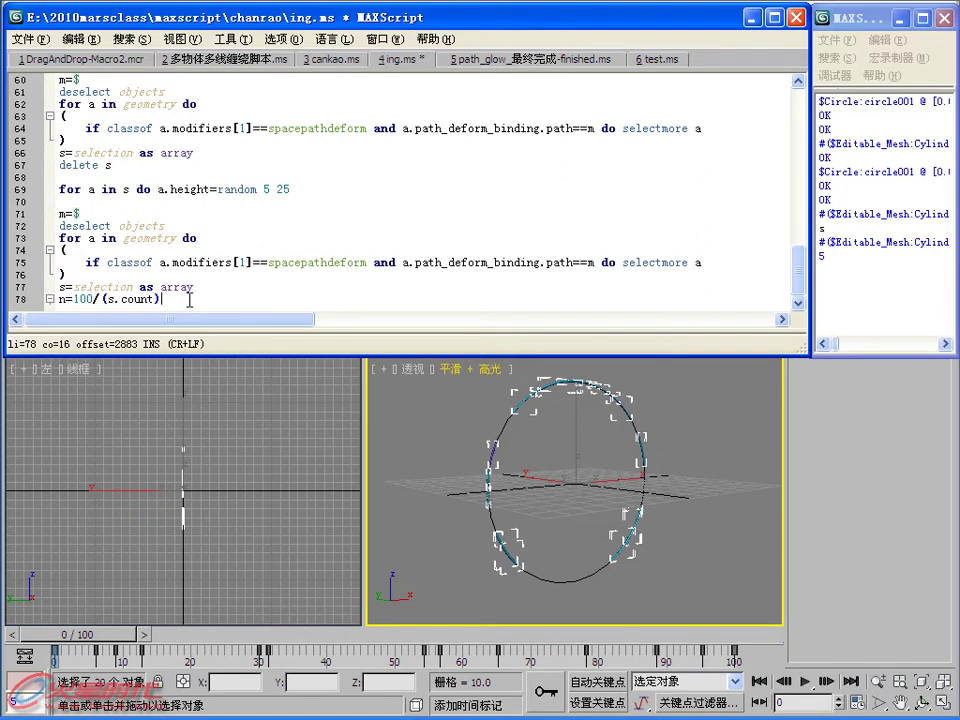
key("Return")
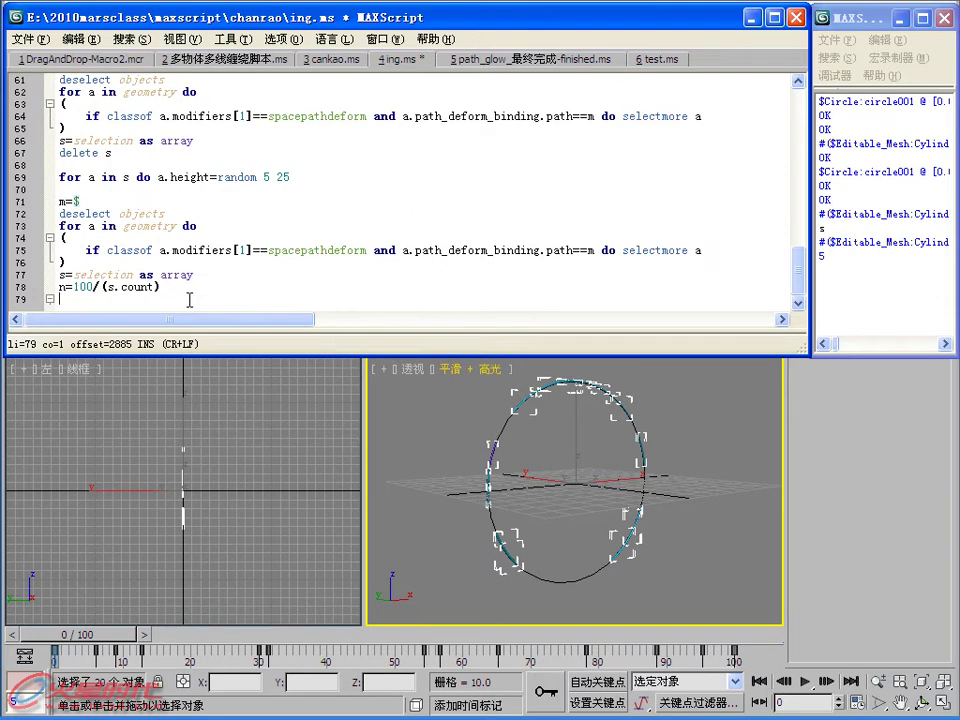
Add a parenthesized block containing 'for t=1 to s.count do'.
type("(")
key("Return")
key("Return")
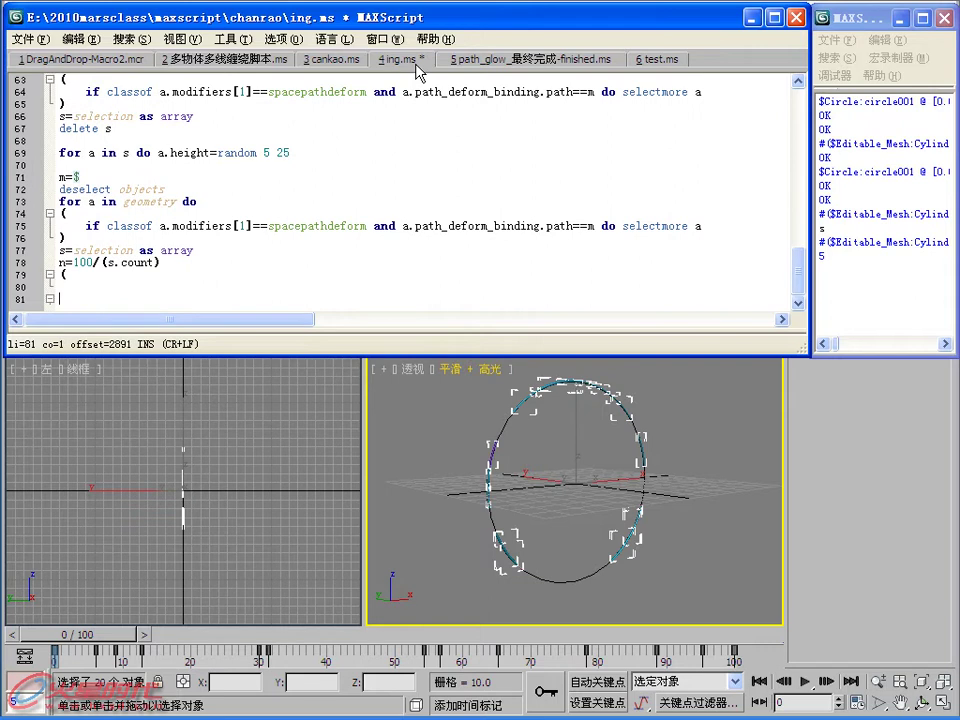
type(")")
key("Up")
type("for")
type("t=1 to ")
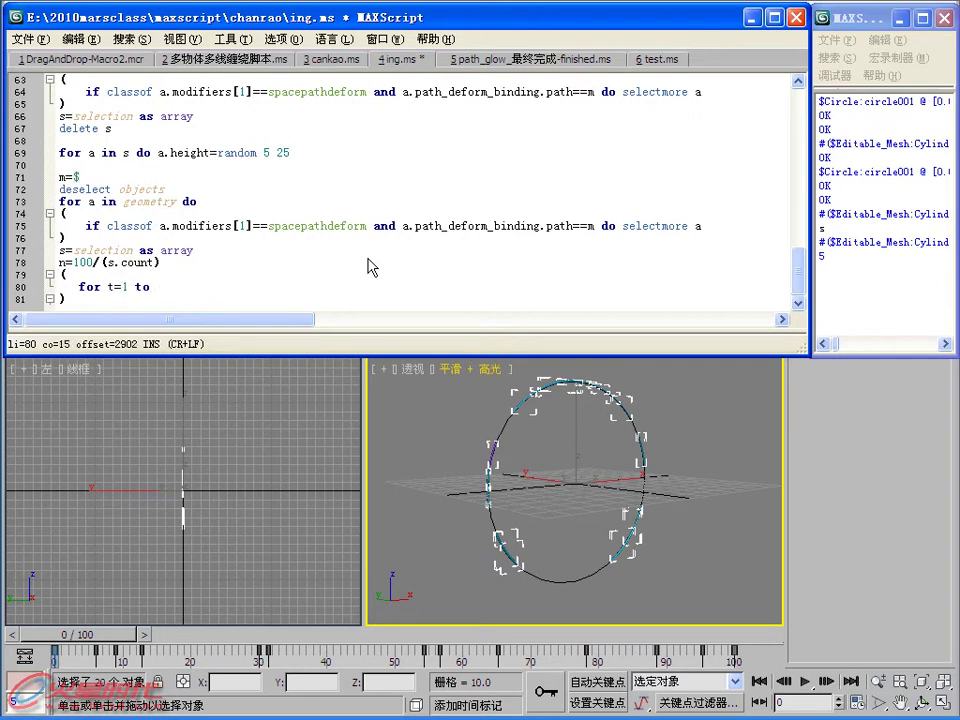
type("s.count do")
key("Return")
Give the loop an inner ( ) body beginning with 'animate on at time'.
type("(")
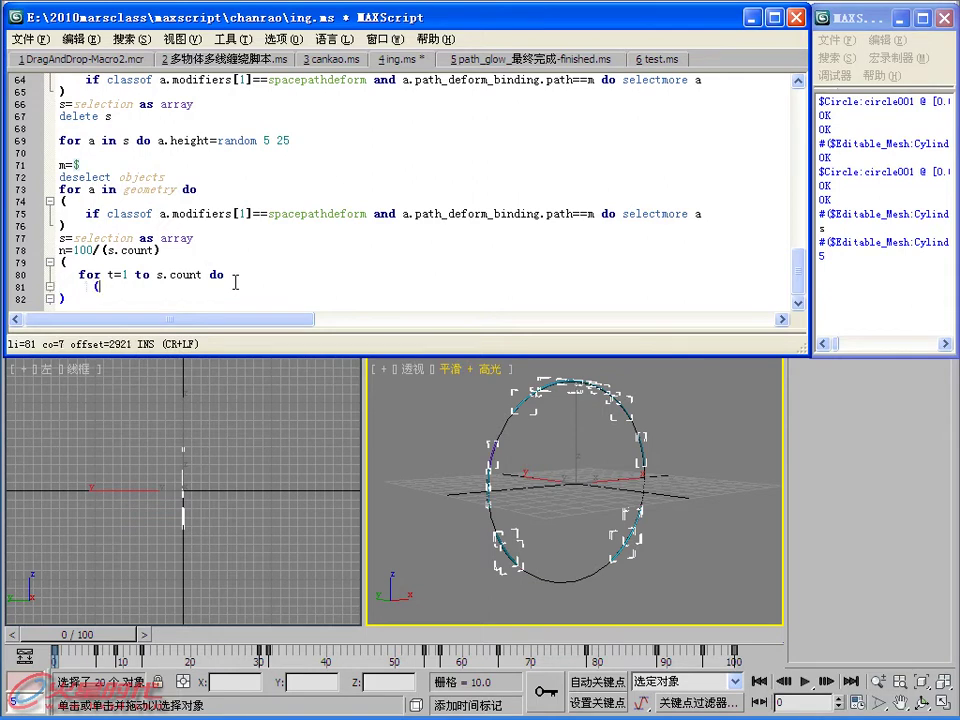
key("Return")
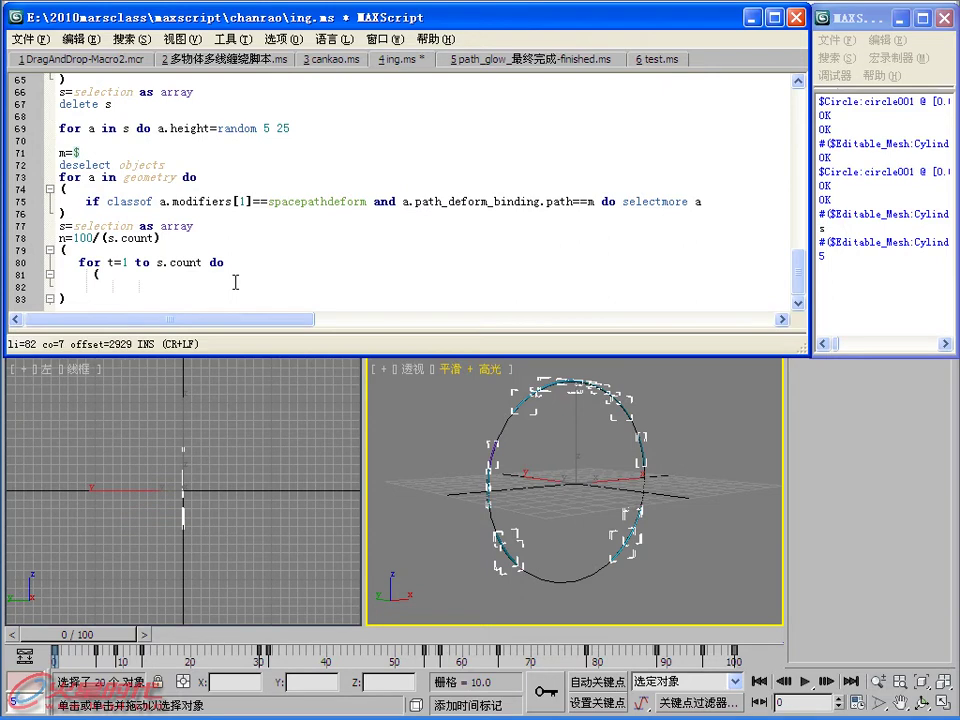
key("Return")
type(")")
key("Up")
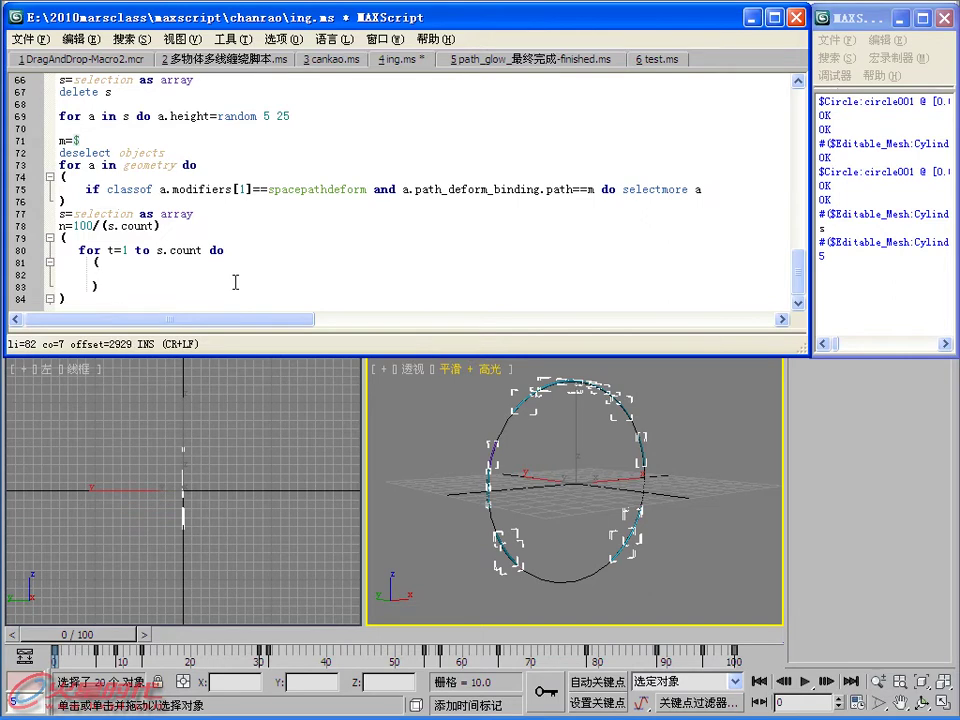
type("aniam")
key("BackSpace")
key("BackSpace")
type("mt")
key("BackSpace")
type("ate on at time 0")
key("BackSpace")
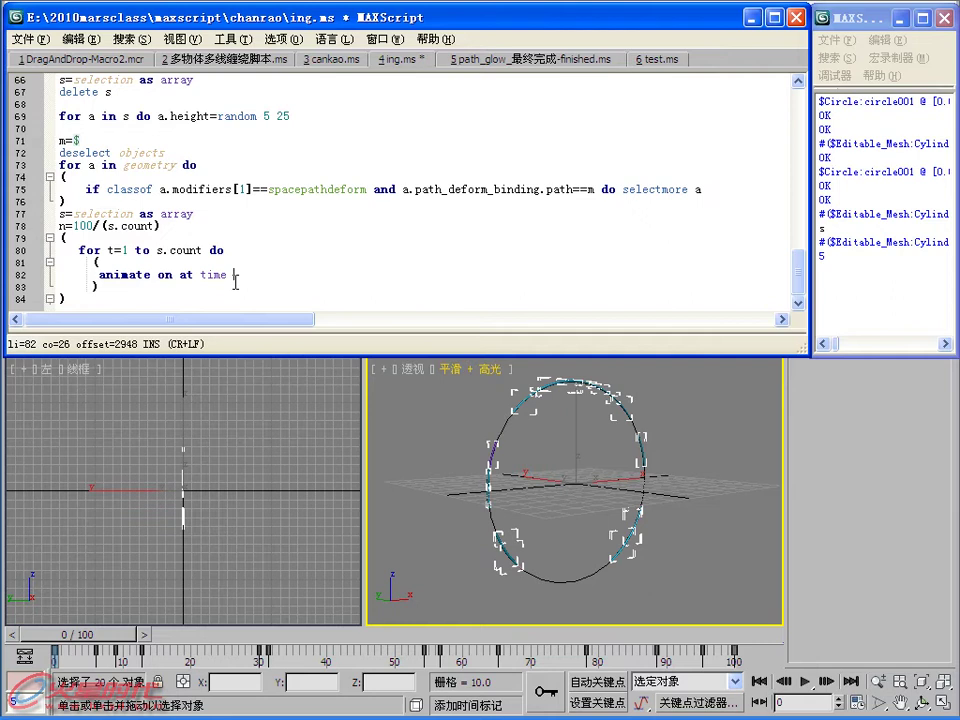
Complete line 82 as 'animate on at time ((t-1)*n) s[t].visibility=off'.
type("(t-1)")
type("*n")
key("Left")
key("Left")
key("Left")
key("Left")
key("Left")
key("Left")
key("Left")
type("(")
key("Right")
key("Right")
key("Right")
key("Right")
key("Right")
key("Right")
key("Right")
type(") ")
type("s[]")
key("Left")
type("t")
key("End")
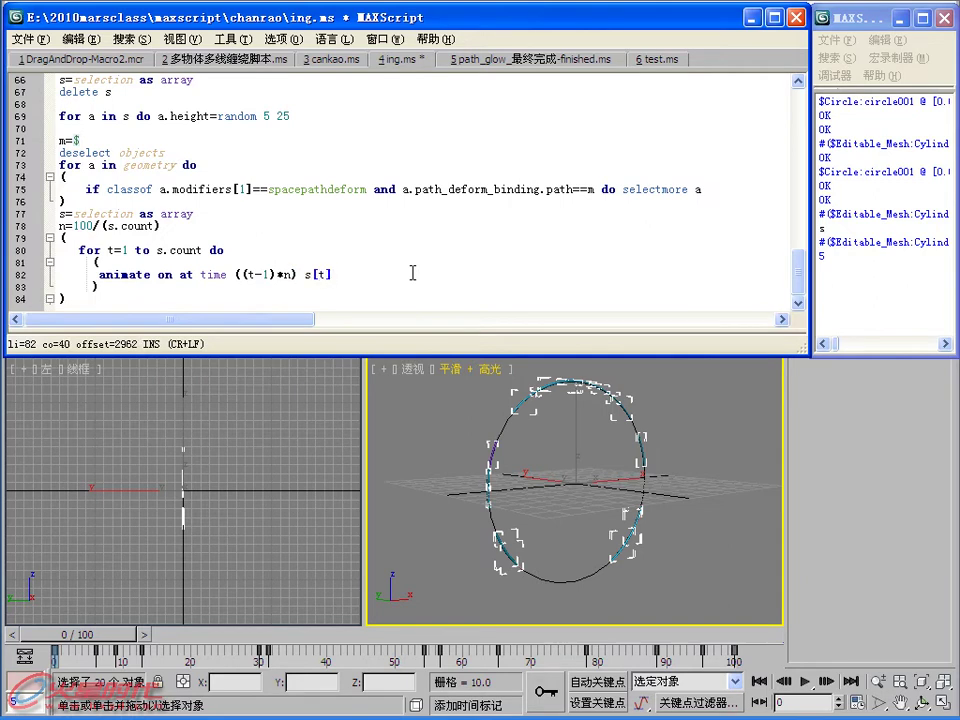
type(".visibility")
type("=off")
left_click(299, 274)
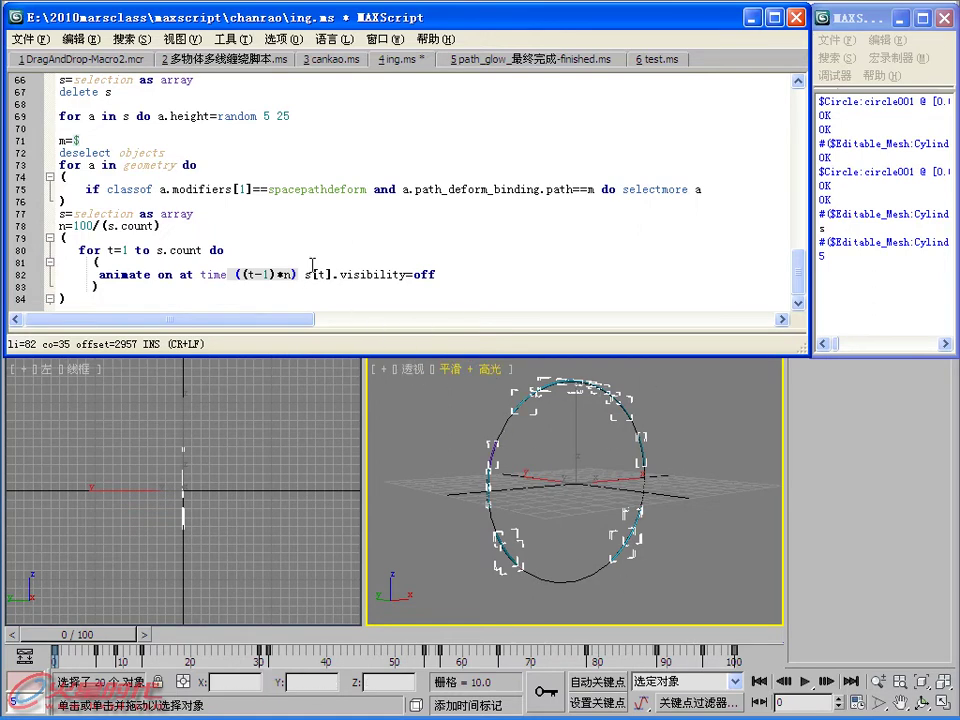
Duplicate the animate visibility line onto line 83.
key("End")
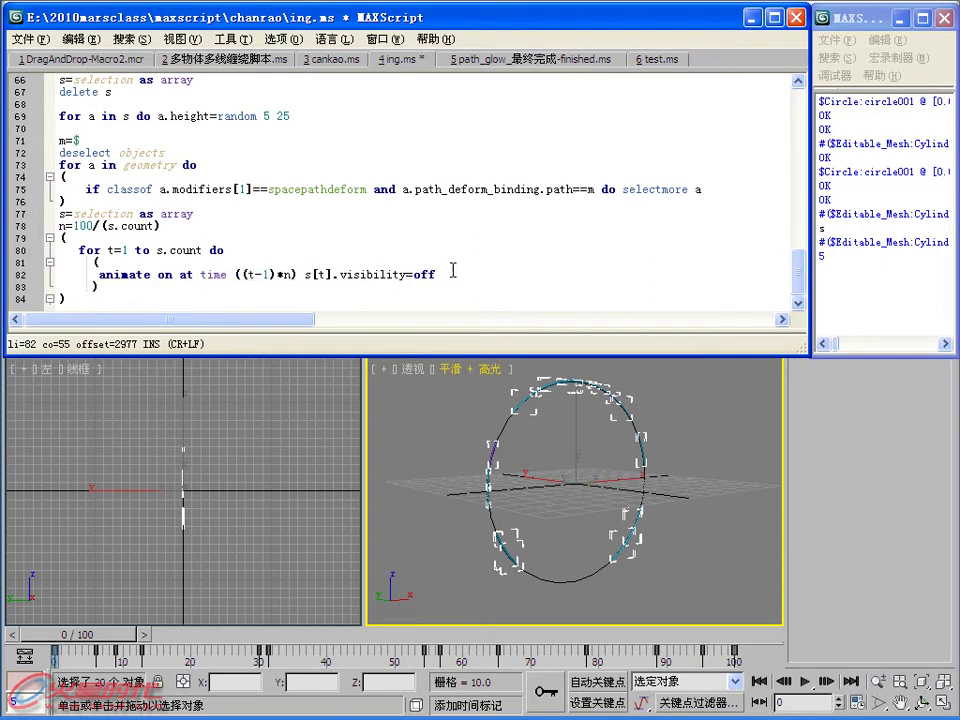
key("Return")
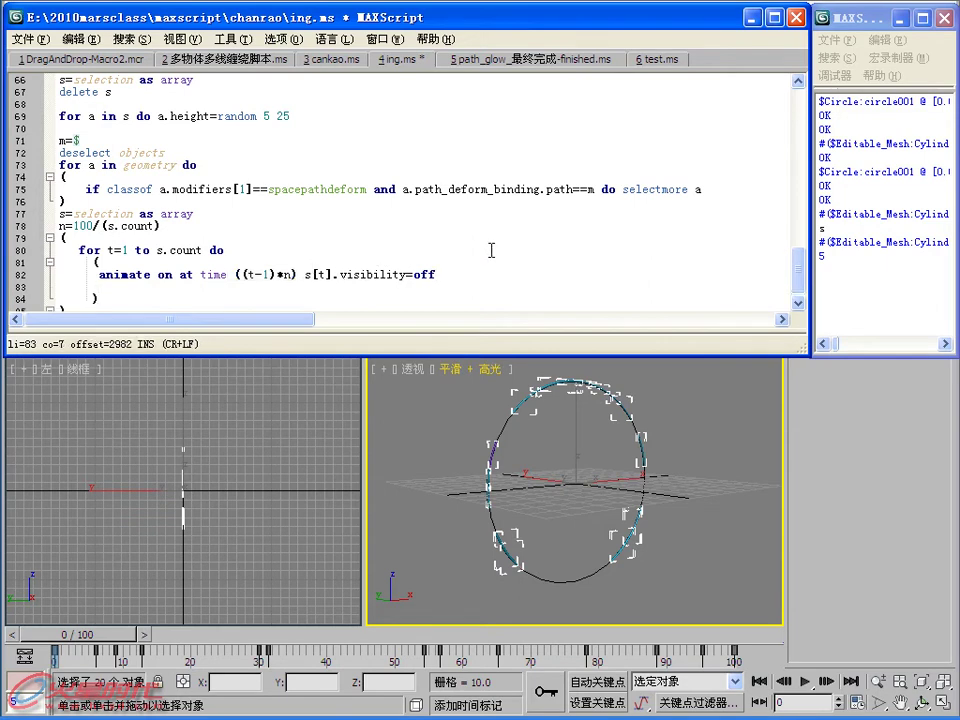
left_click(97, 274)
key("Down")
type("animate on at time ((t-1)*n) s[t].visibility=off")
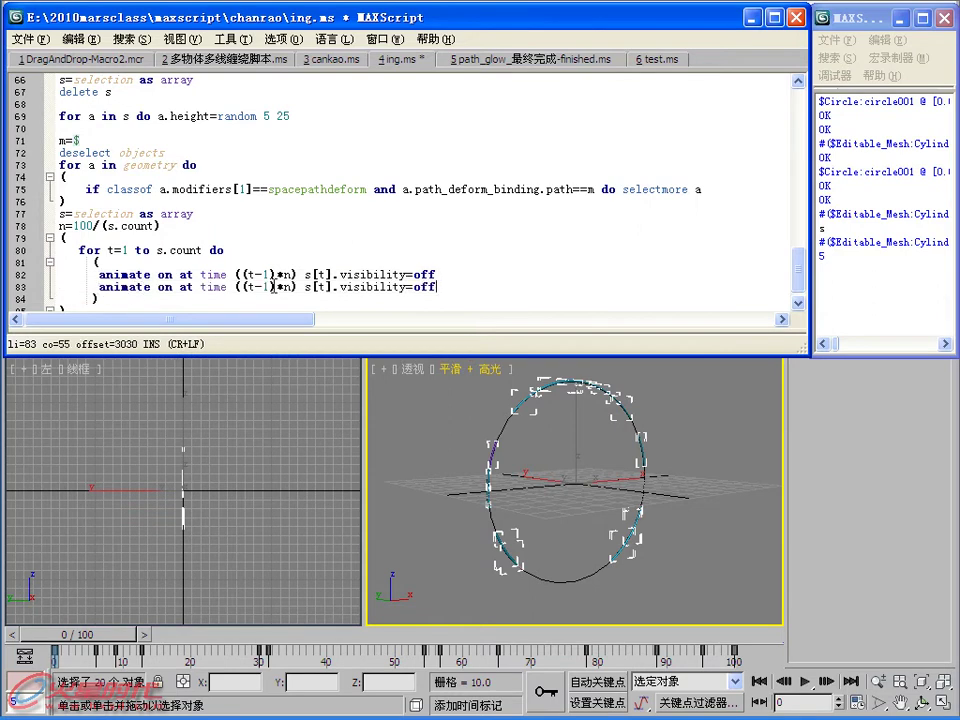
Change line 83's time expression to (t*n), keeping the index s[t].
left_click(270, 287)
left_click(256, 287)
key("Delete")
key("Delete")
key("Delete")
key("Left")
key("BackSpace")
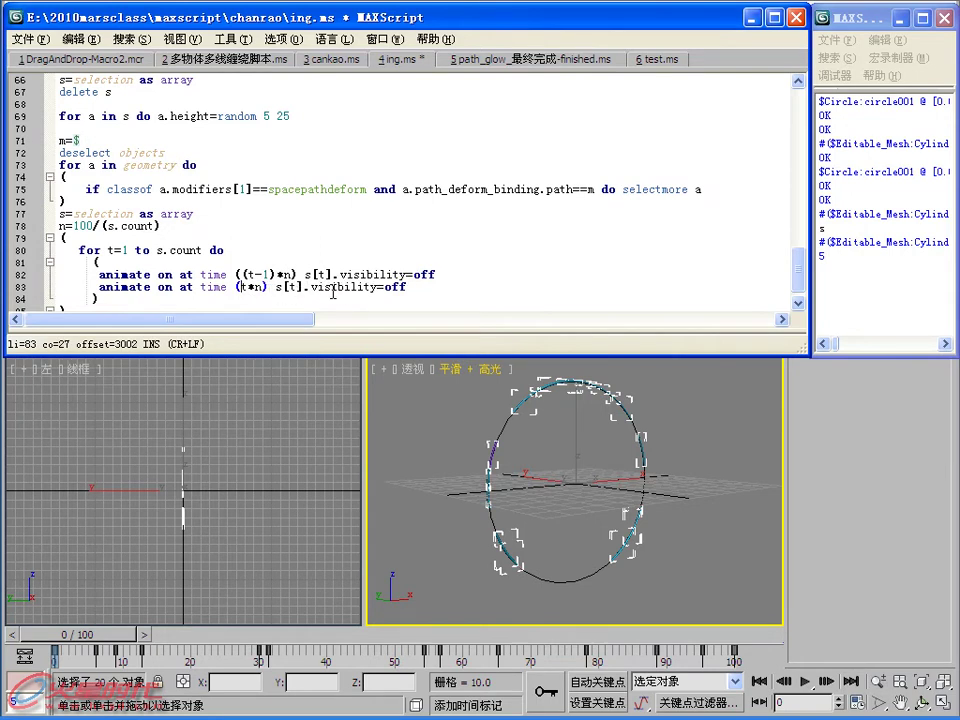
key("Right")
key("Right")
key("Right")
type("-1")
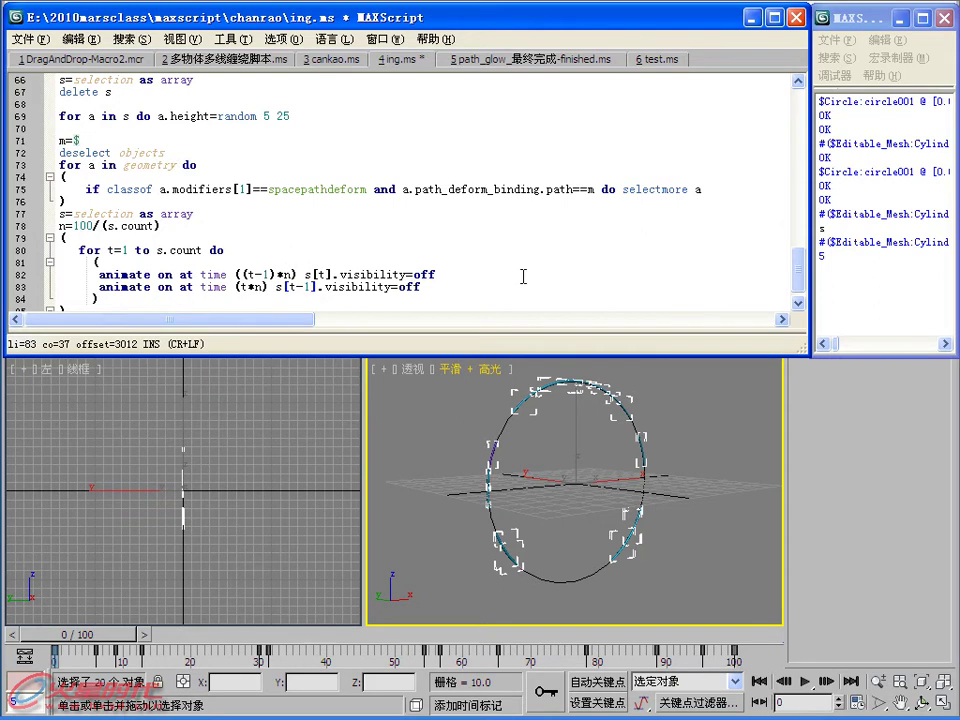
key("BackSpace")
key("BackSpace")
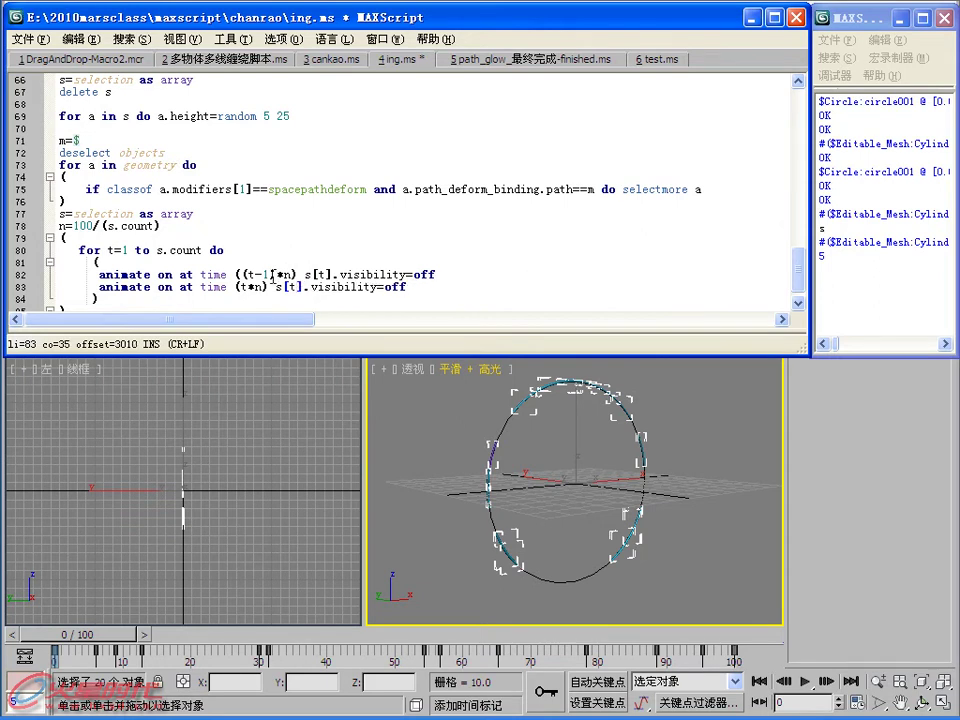
Switch line 83's visibility value from off to on.
left_click(402, 286)
double_click(402, 286)
type("on")
scroll(139, 302, "down", 1)
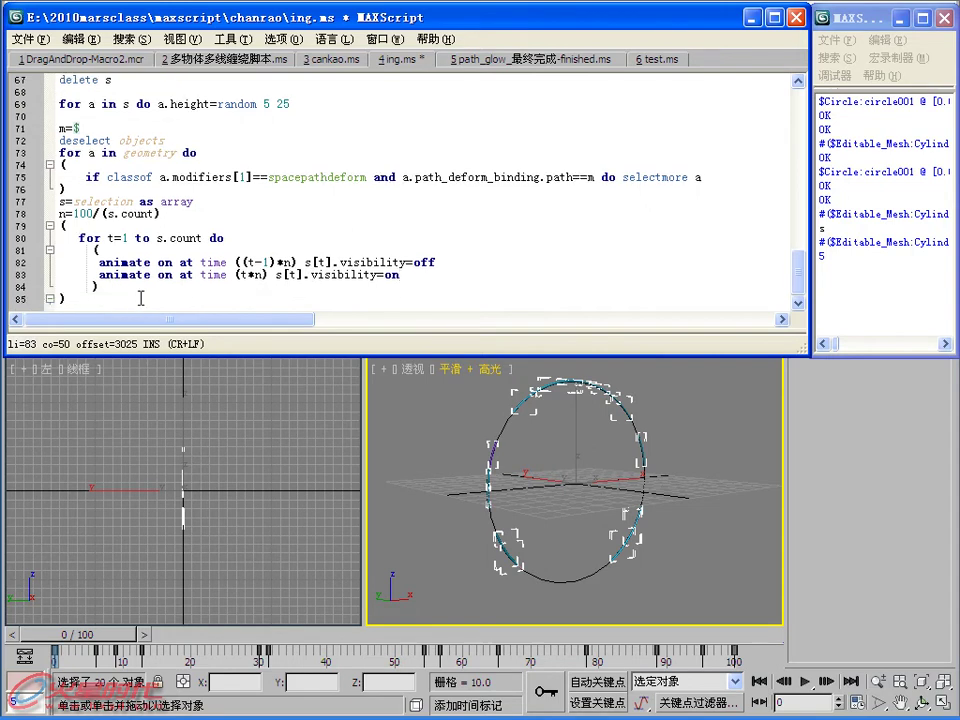
Evaluate lines 71–85, deselect, and scrub to watch cylinders appear around the ring.
mouse_move(150, 287)
left_mouse_down()
mouse_move(49, 213)
mouse_move(58, 128)
left_mouse_up()
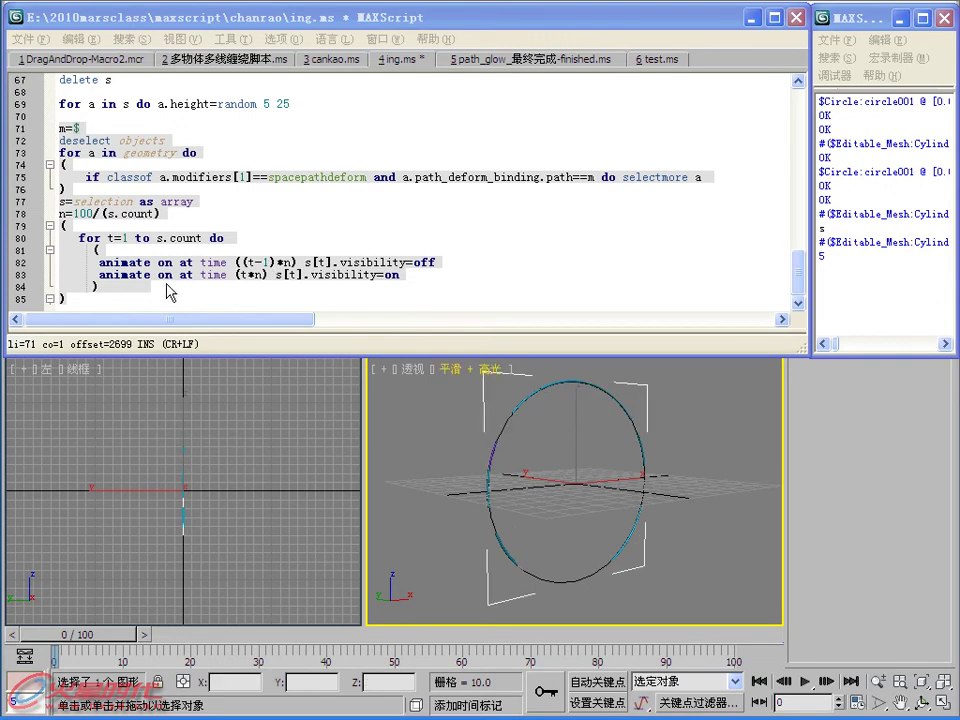
left_click_drag(68, 298, 36, 131)
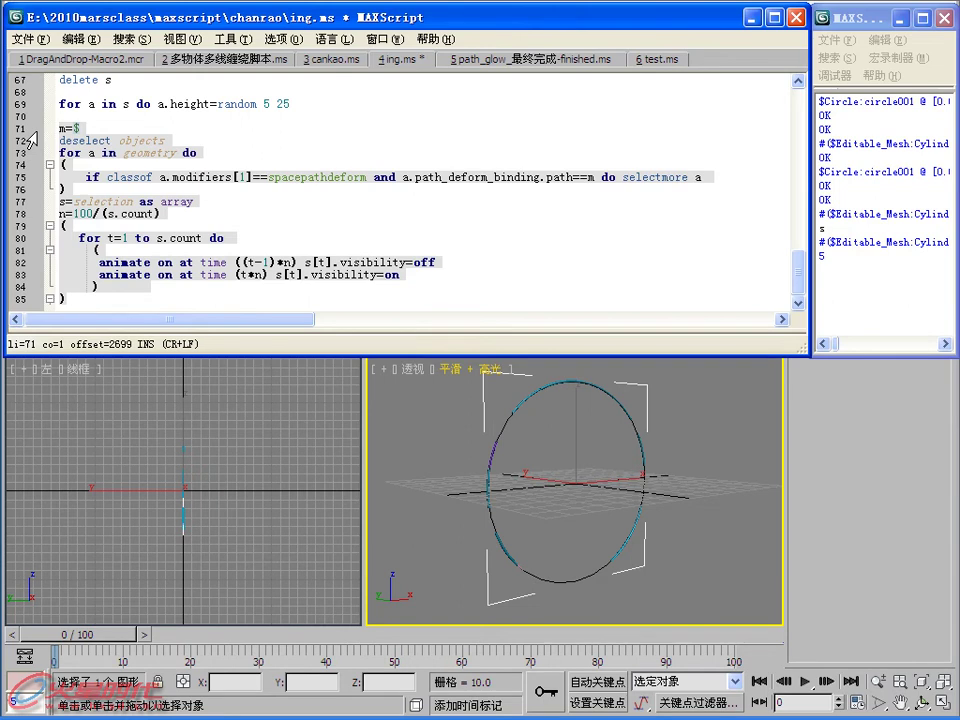
key("shift+Return")
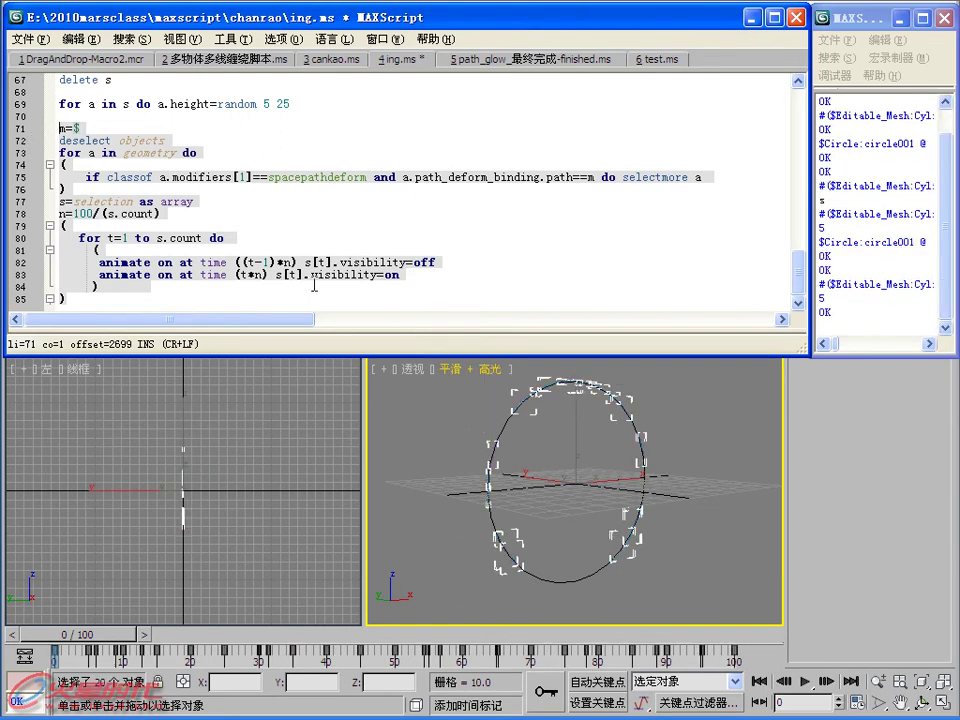
left_click(647, 506)
mouse_move(78, 641)
left_mouse_down()
mouse_move(185, 640)
mouse_move(342, 592)
mouse_move(580, 543)
mouse_move(659, 490)
left_mouse_up()
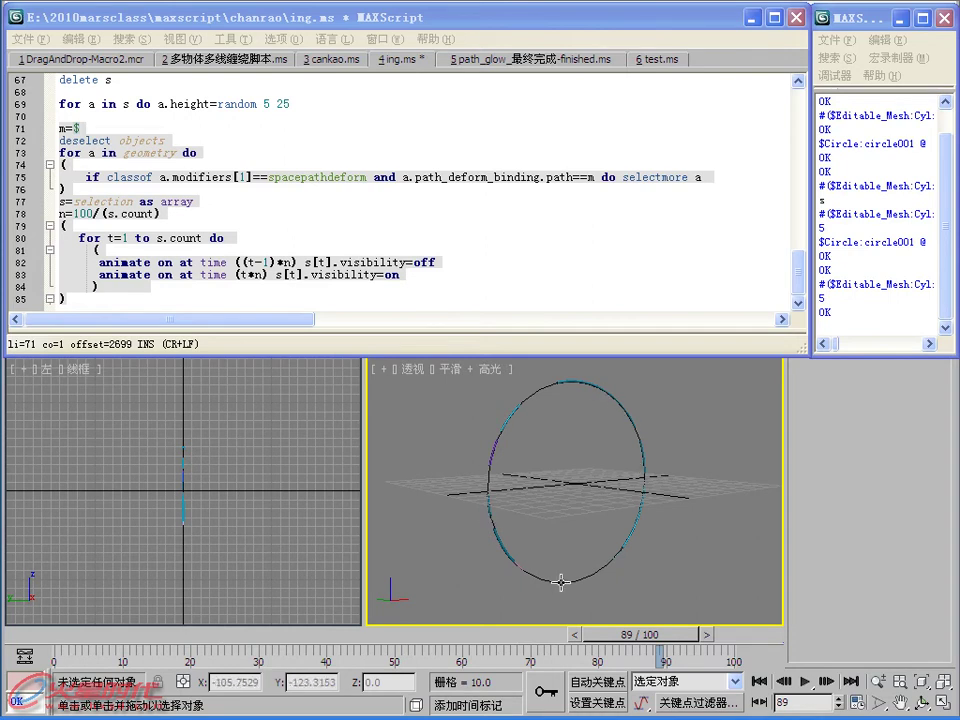
Append 'select s' after line 85, run it, and scrub the timeline to check the 20 cylinders.
mouse_move(684, 371)
left_mouse_down()
mouse_move(470, 637)
mouse_move(422, 667)
left_mouse_up()
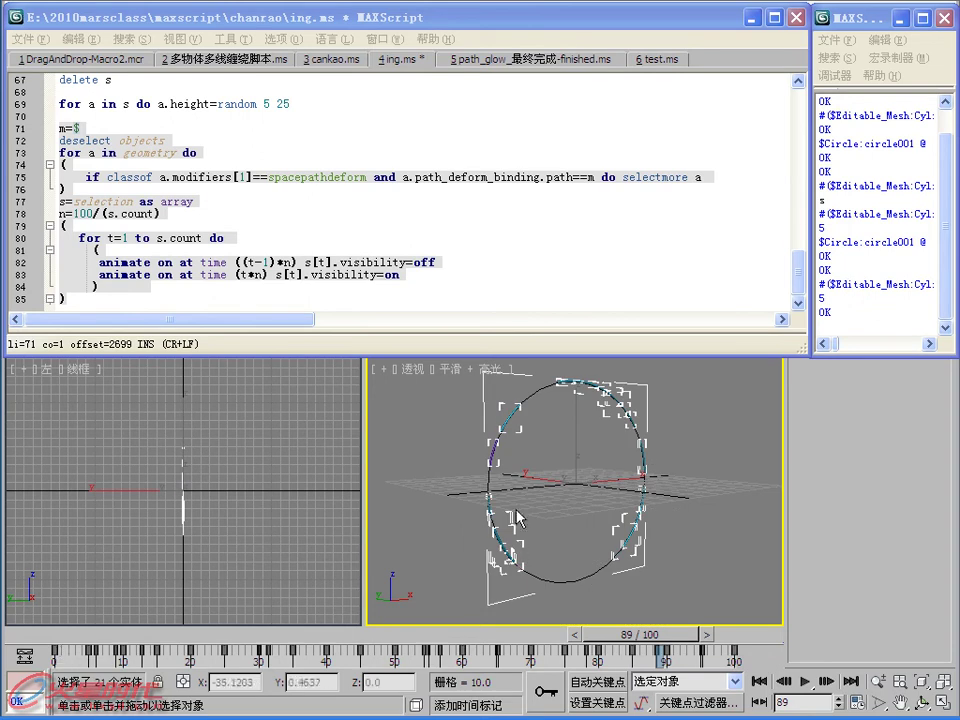
left_click(262, 301)
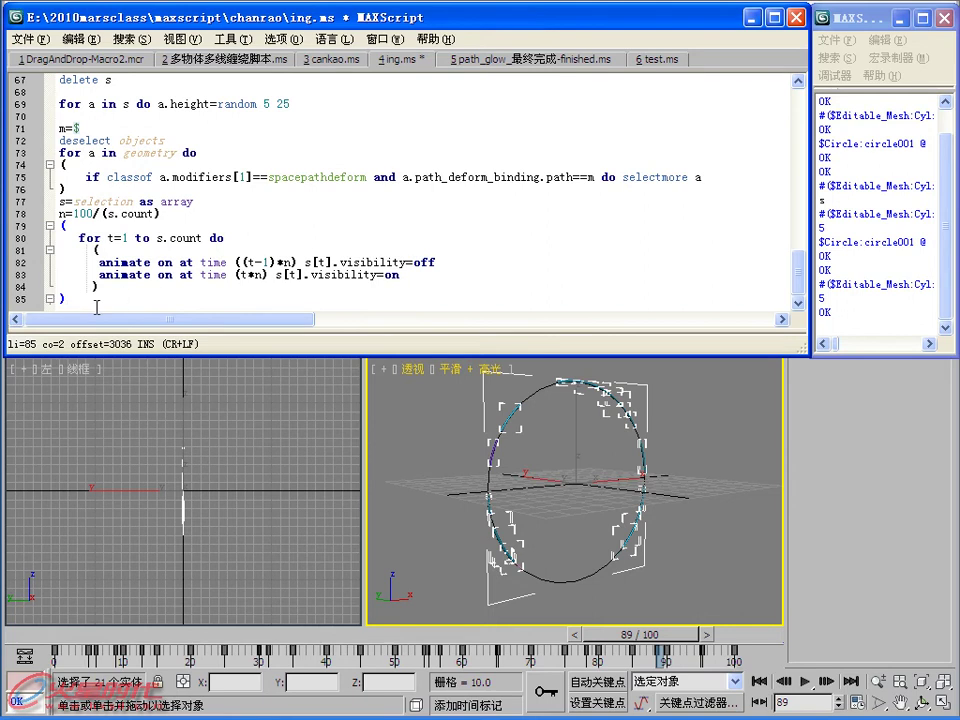
key("Return")
type("select s")
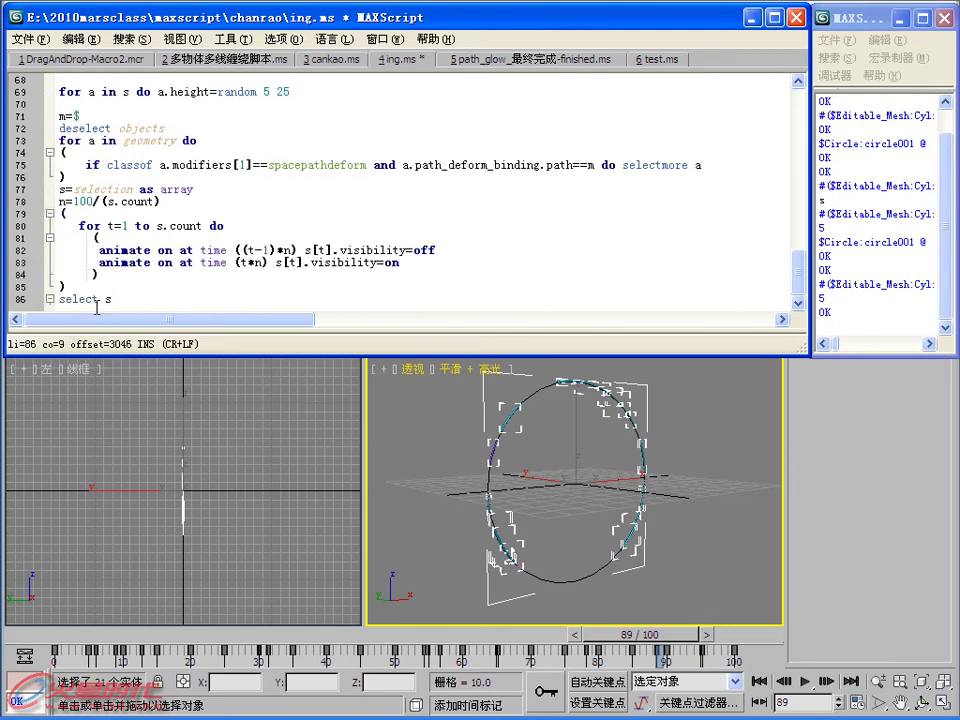
key("shift+Return")
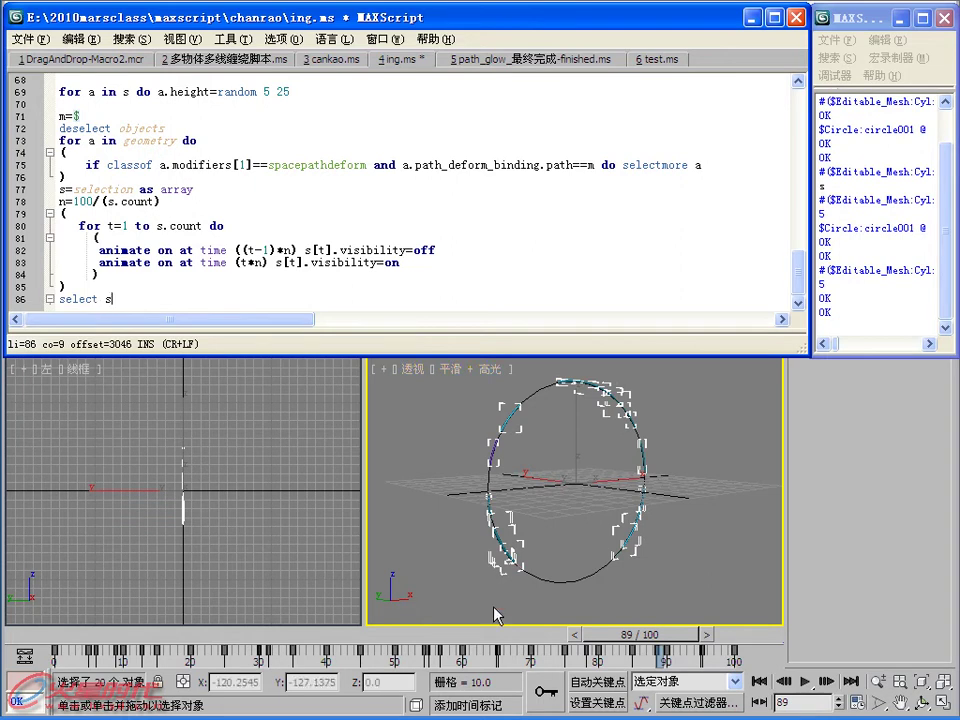
mouse_move(693, 638)
left_mouse_down()
mouse_move(190, 638)
mouse_move(200, 638)
left_mouse_up()
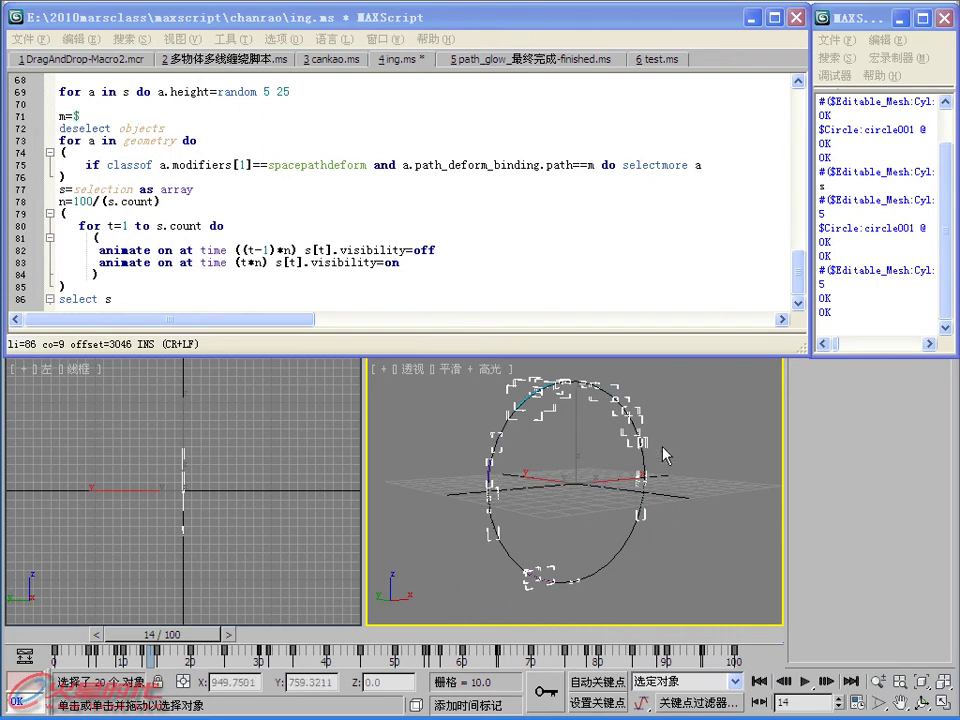
left_click(293, 283)
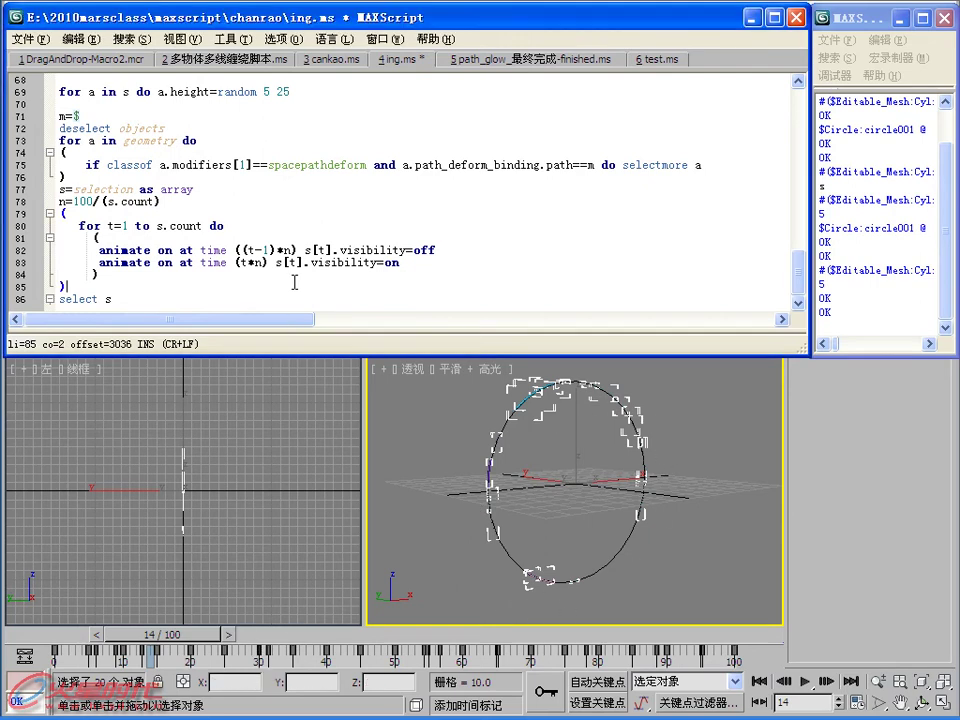
scroll(293, 281, "up", 5)
scroll(293, 281, "up", 4)
scroll(270, 240, "up", 3)
scroll(270, 240, "up", 2)
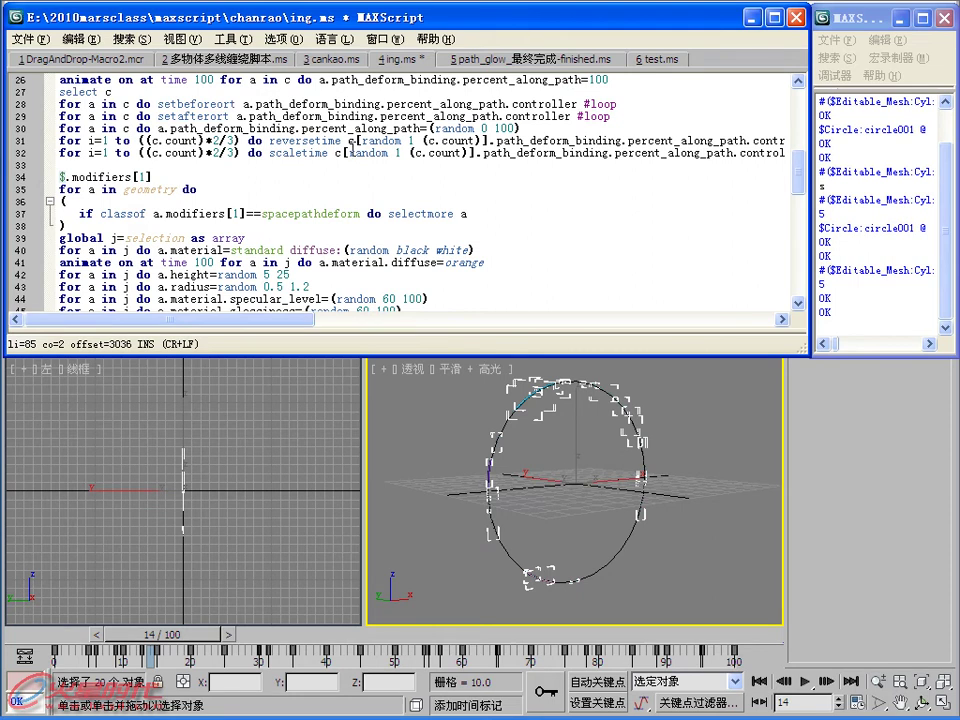
scroll(305, 160, "down", 4)
scroll(326, 253, "down", 9)
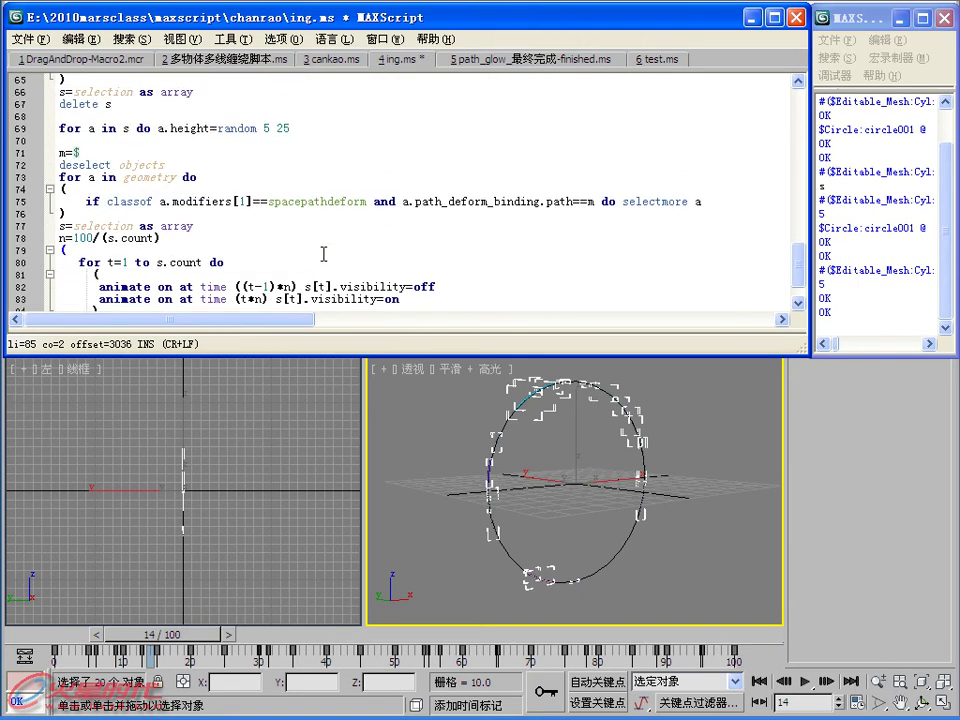
scroll(333, 258, "down", 1)
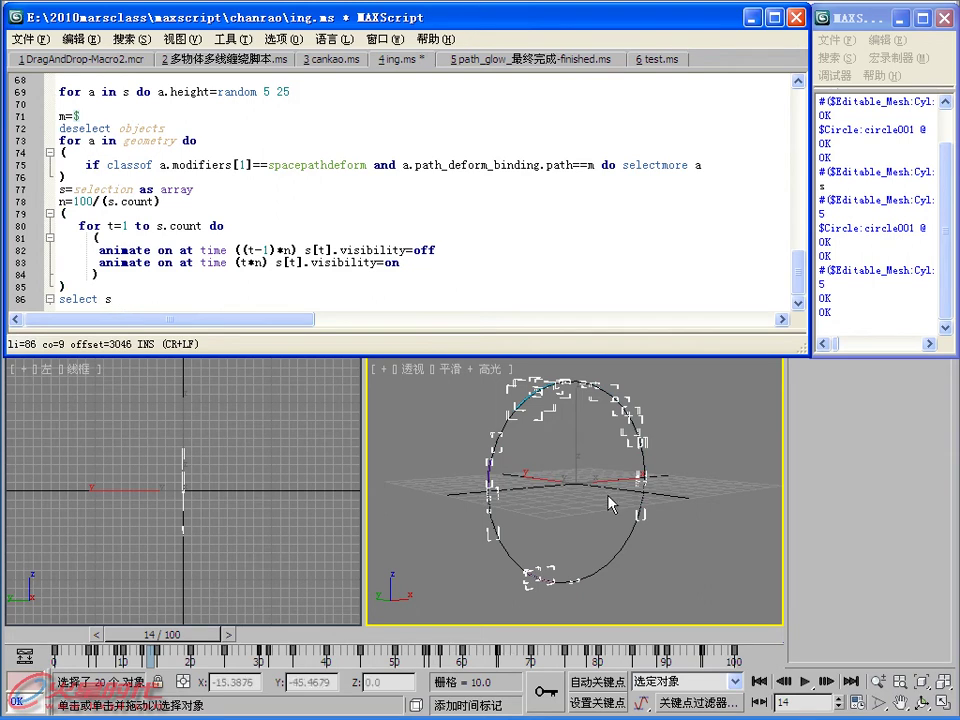
middle_click_drag(600, 503, 620, 558, "alt")
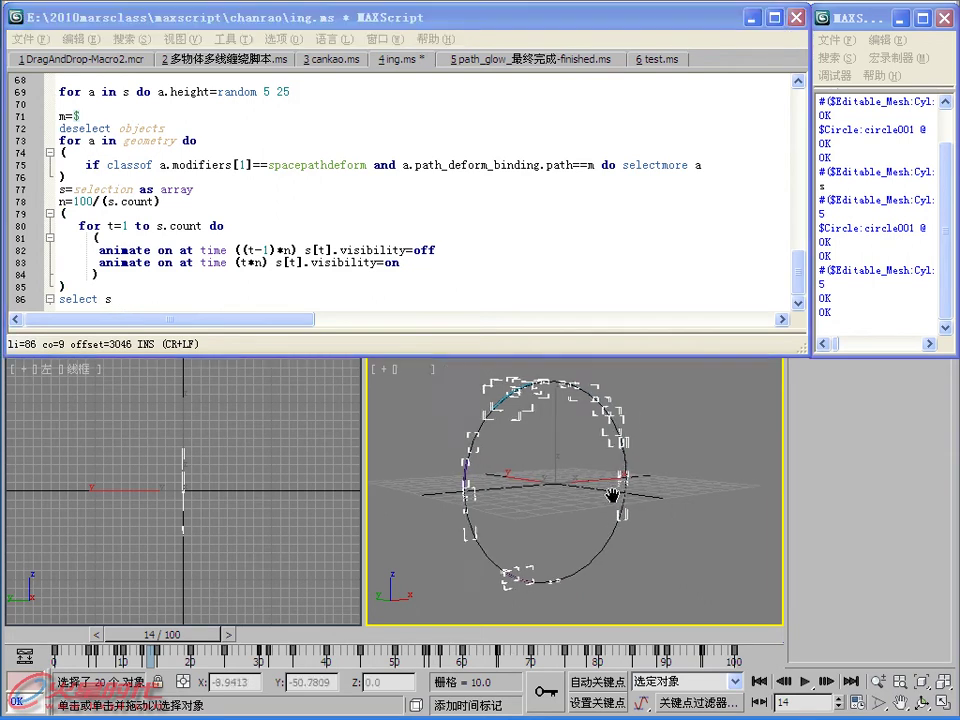
left_click(612, 553)
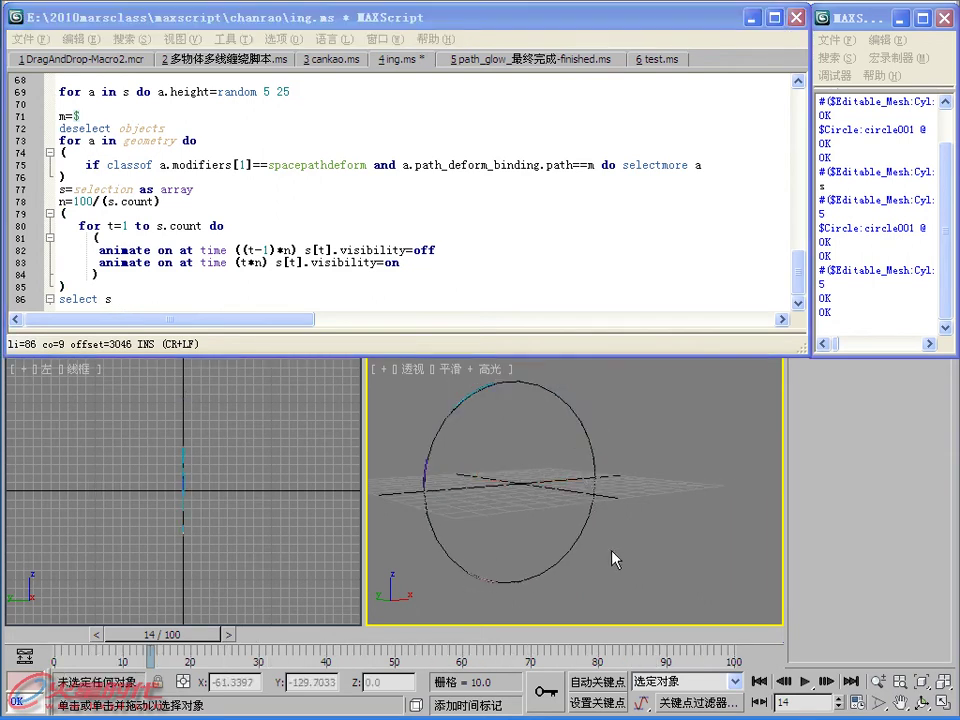
key("ctrl+z")
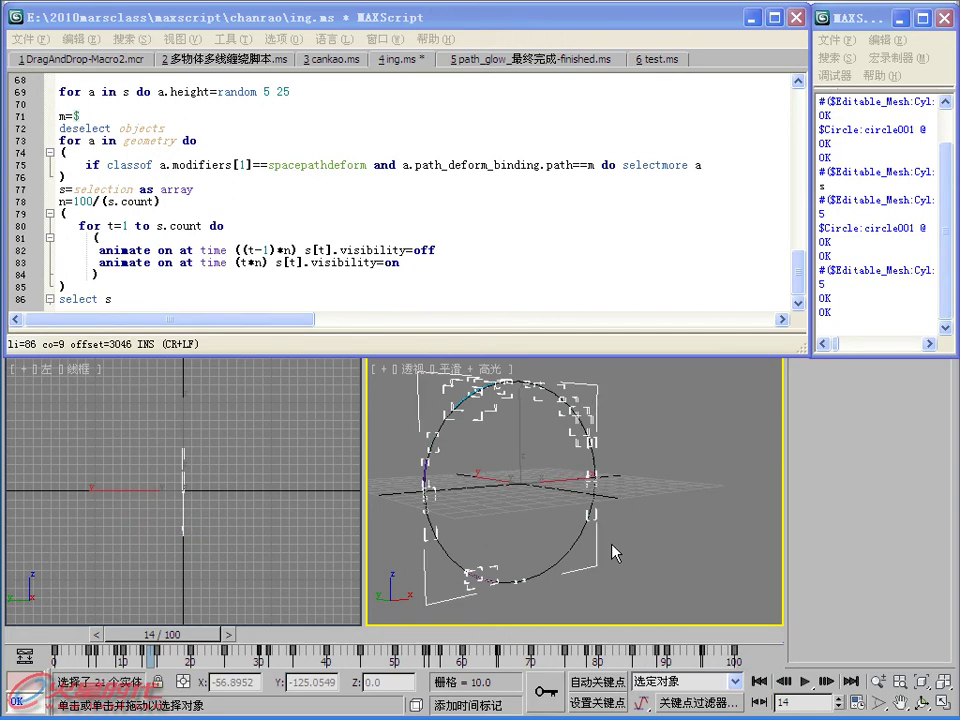
left_click(615, 553)
key("ctrl+z")
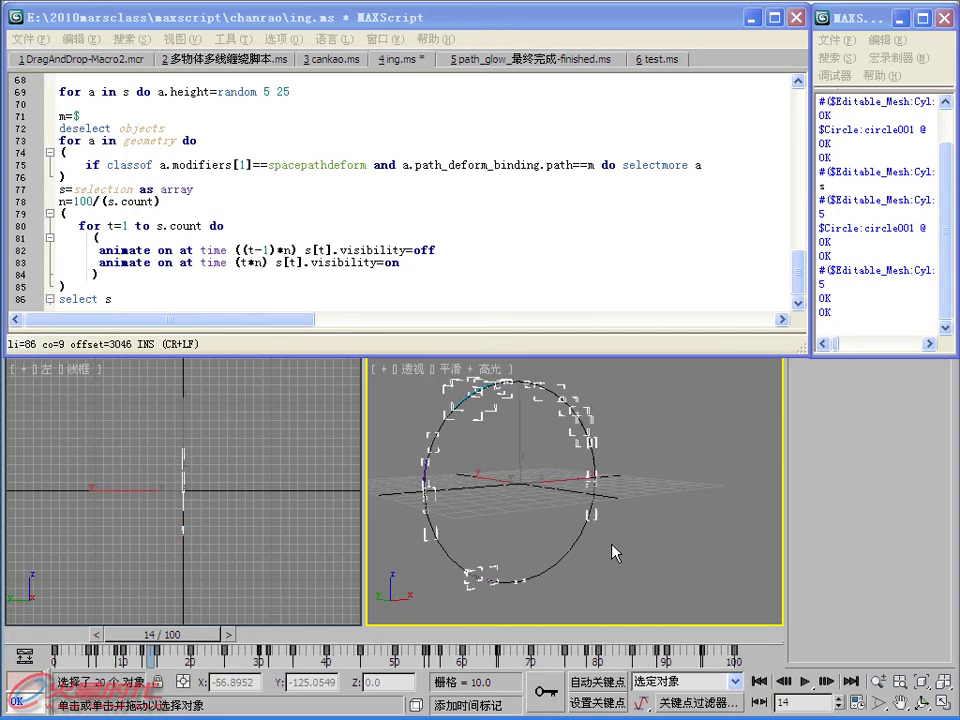
left_click(612, 546)
mouse_move(170, 634)
left_mouse_down()
mouse_move(328, 628)
mouse_move(18, 612)
left_mouse_up()
key("ctrl+z")
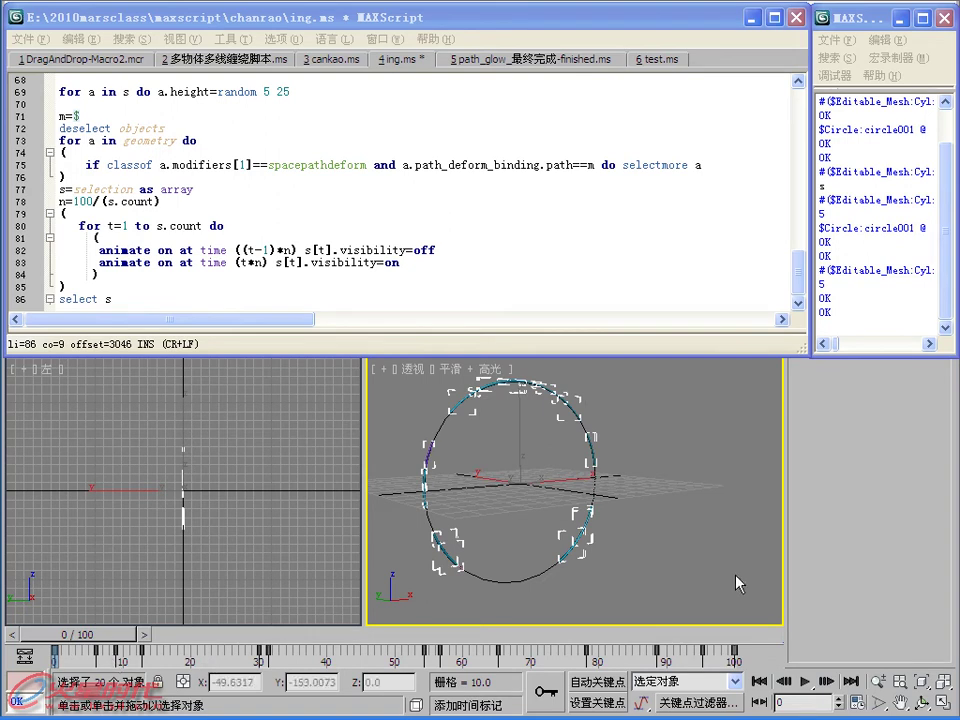
Shift-move a copy of the circle to the right, creating circle002.
left_click(647, 504)
left_click(594, 489)
right_click(596, 484)
left_click(617, 492)
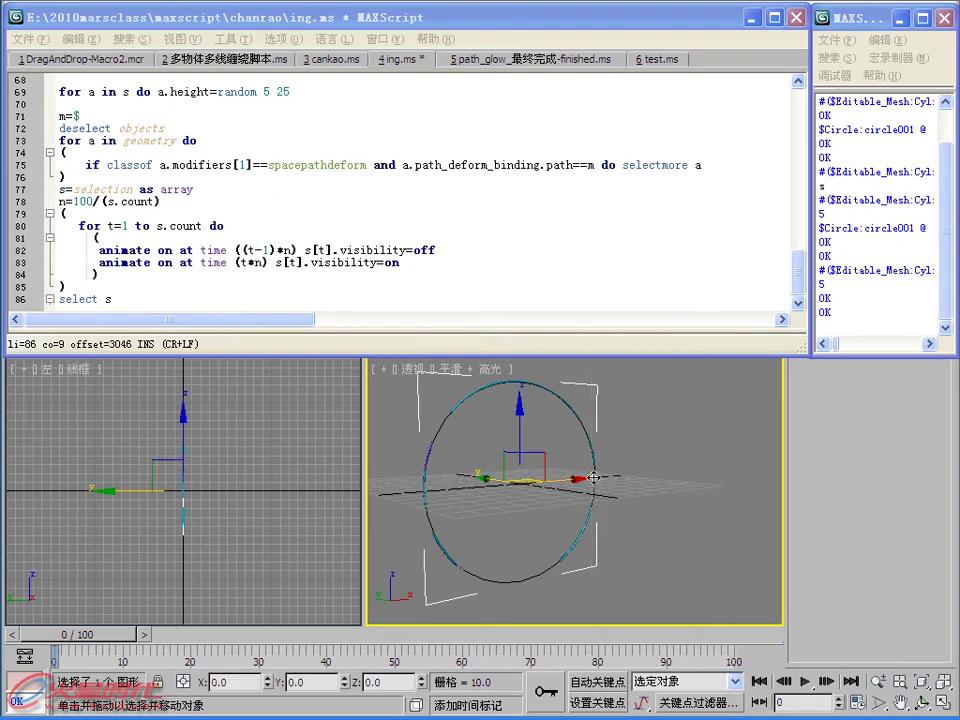
left_click_drag(604, 491, 734, 478, "shift")
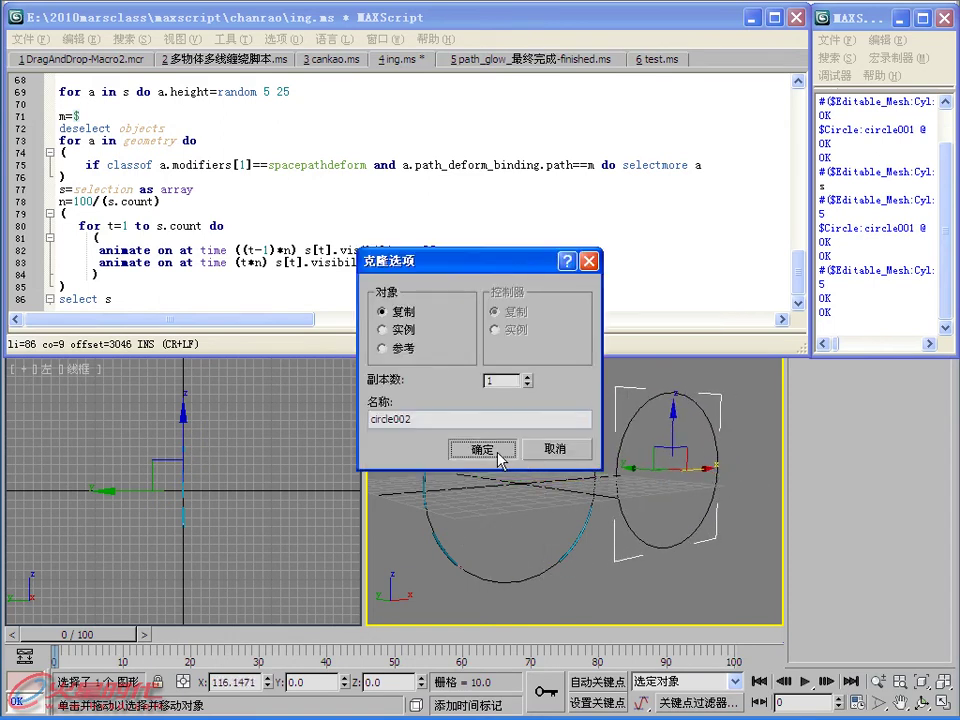
left_click(501, 455)
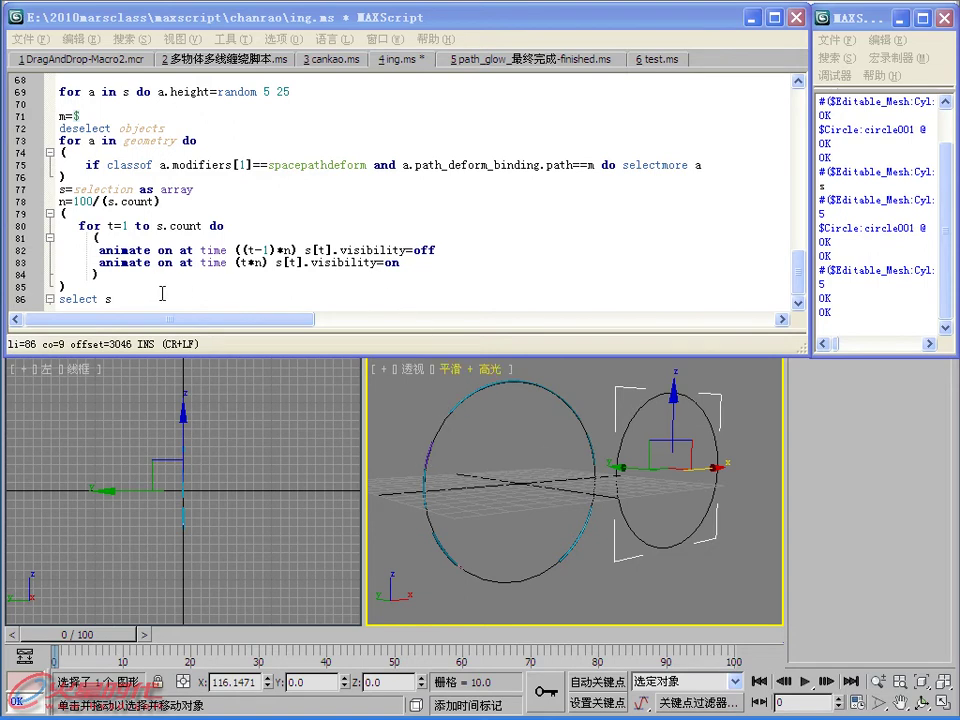
Scroll up the script and select the cylinder-gathering lines from line 38 upward.
left_click(254, 243)
scroll(254, 243, "up", 1)
scroll(254, 243, "up", 3)
scroll(254, 243, "up", 5)
scroll(254, 243, "up", 2)
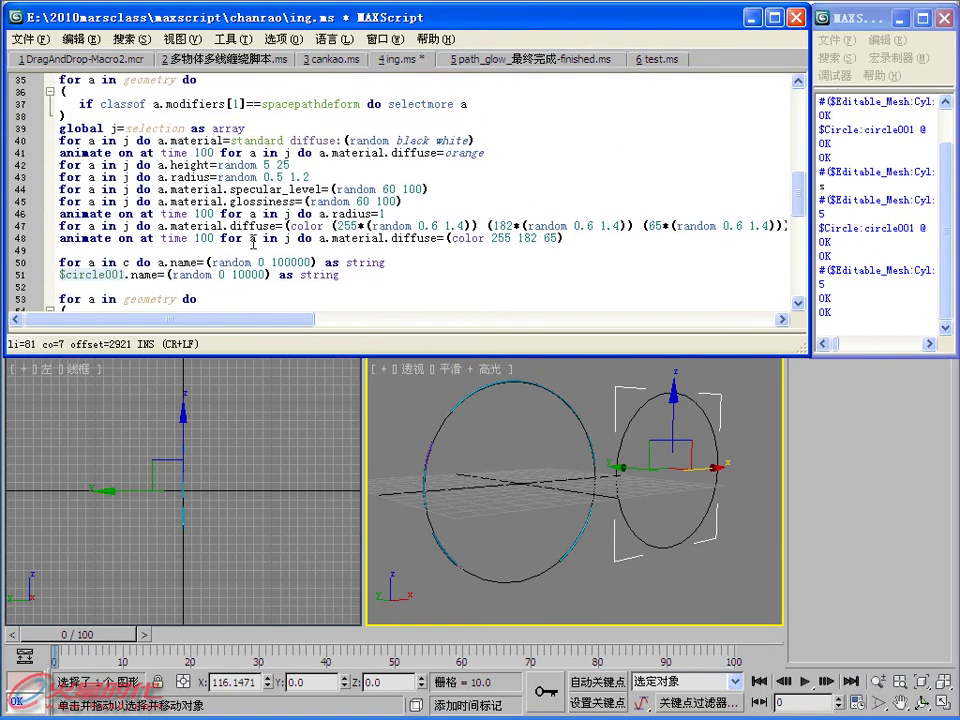
left_click_drag(591, 243, 58, 116)
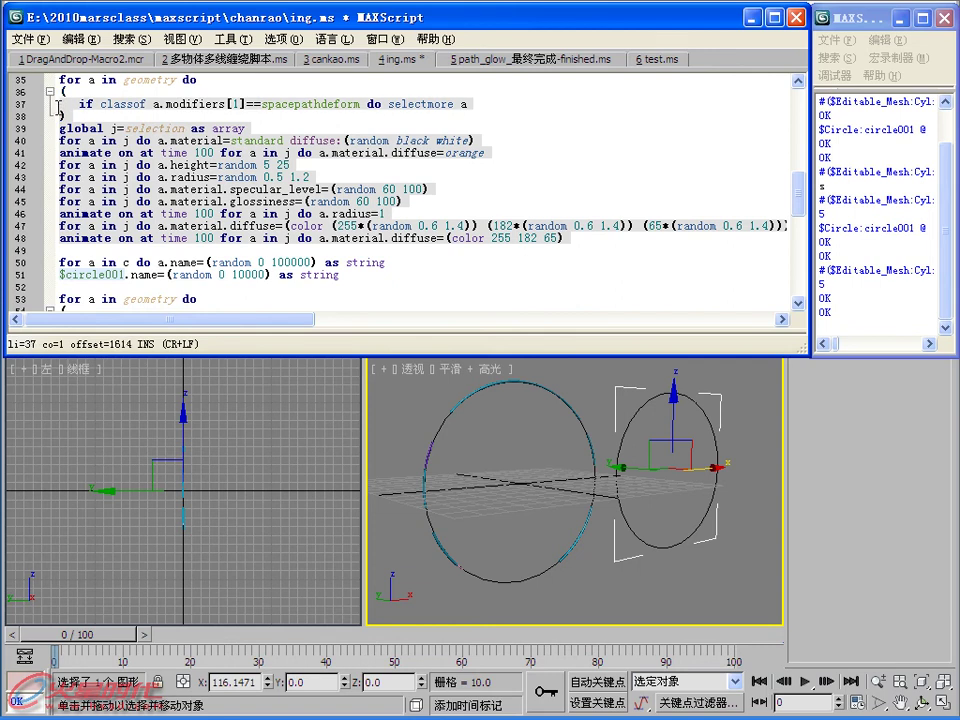
left_click_drag(58, 116, 58, 80)
scroll(113, 152, "up", 3)
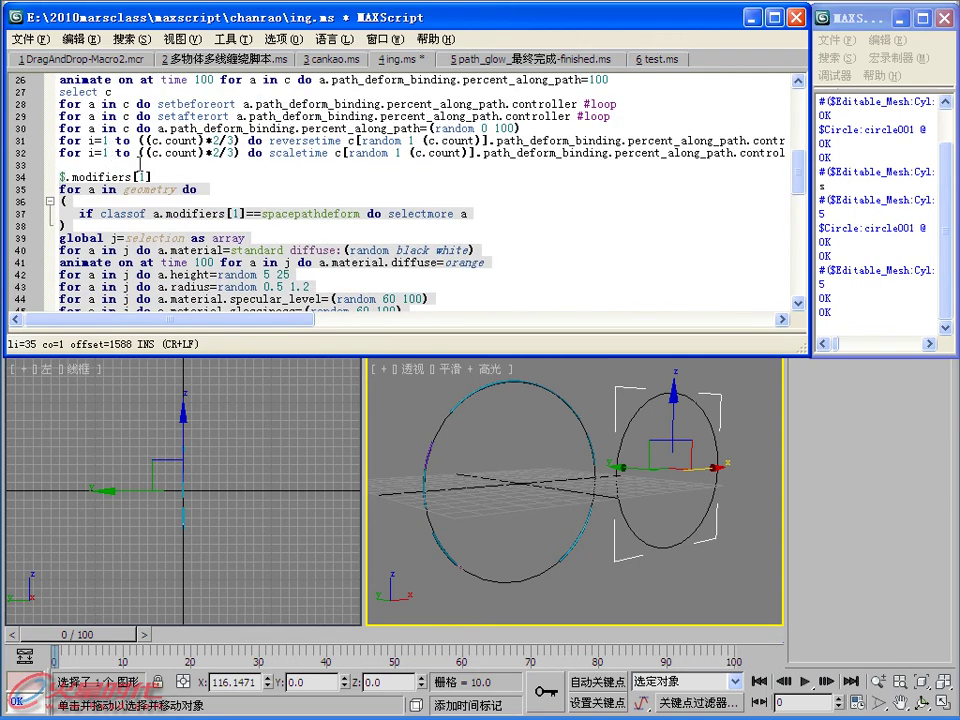
scroll(140, 163, "up", 3)
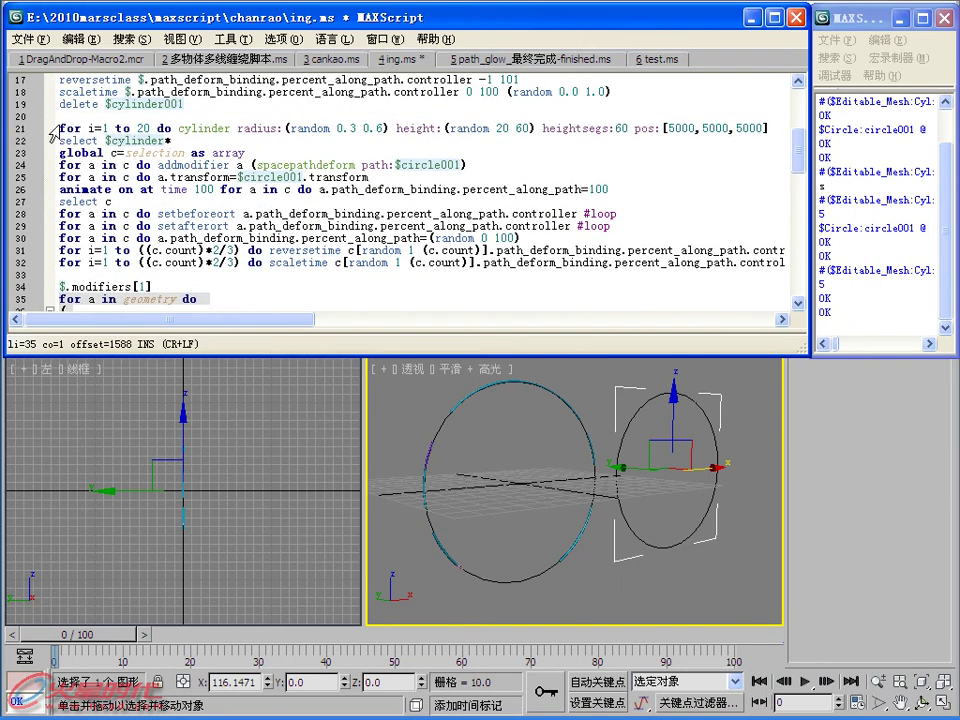
Point lines 24–25 at $circle002, clear the scene selection, and select script lines 21–32.
left_click(270, 177)
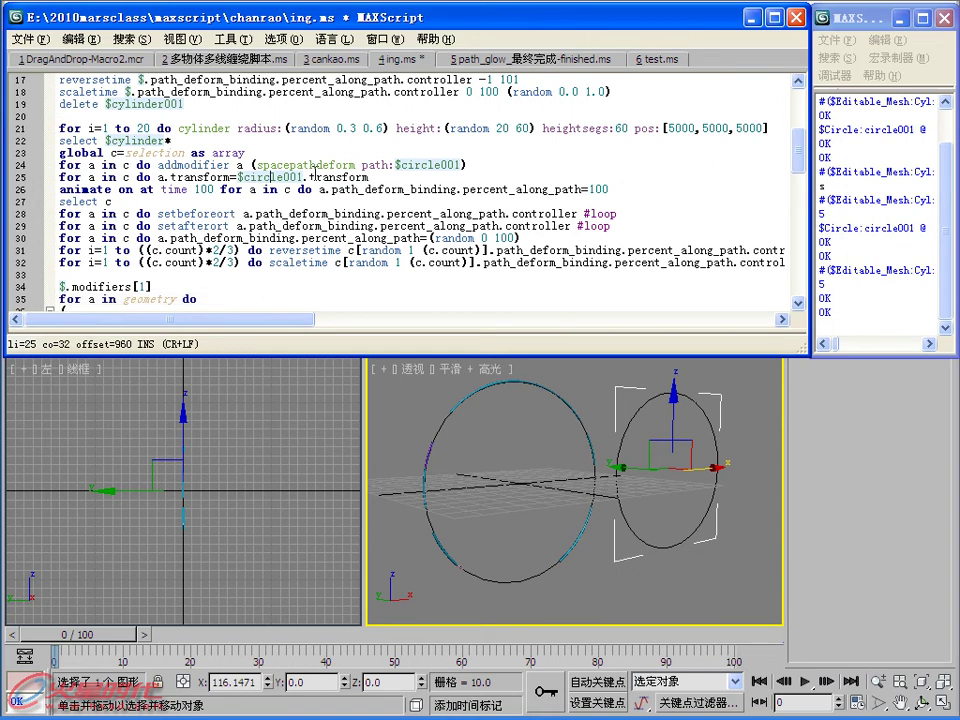
left_click(297, 177)
type("2")
left_click(457, 164)
type("2")
left_click(630, 378)
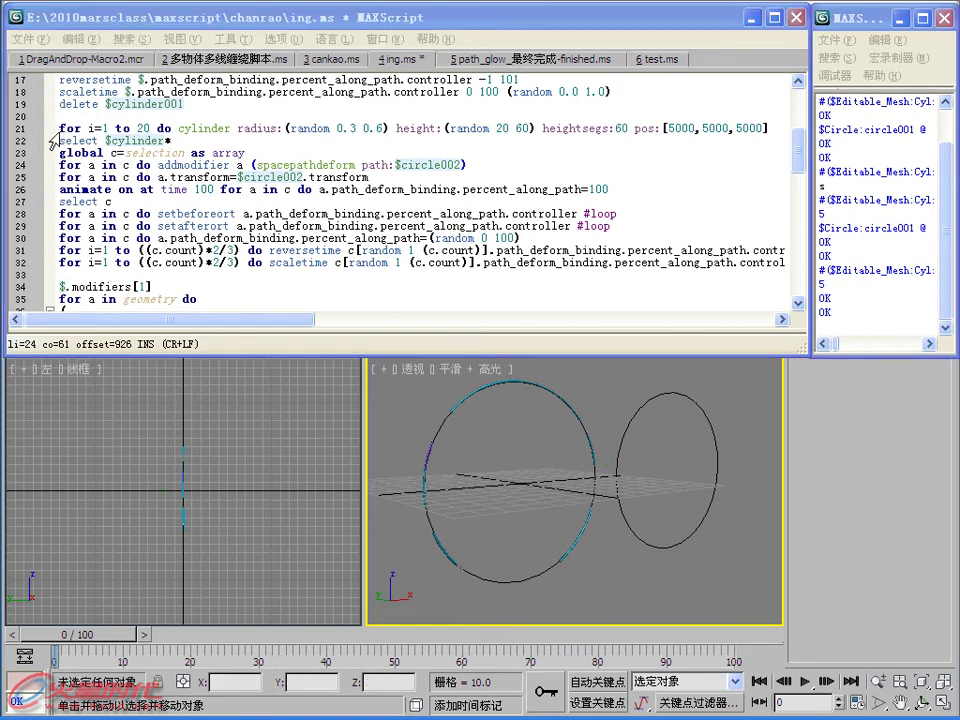
left_click_drag(62, 128, 229, 270)
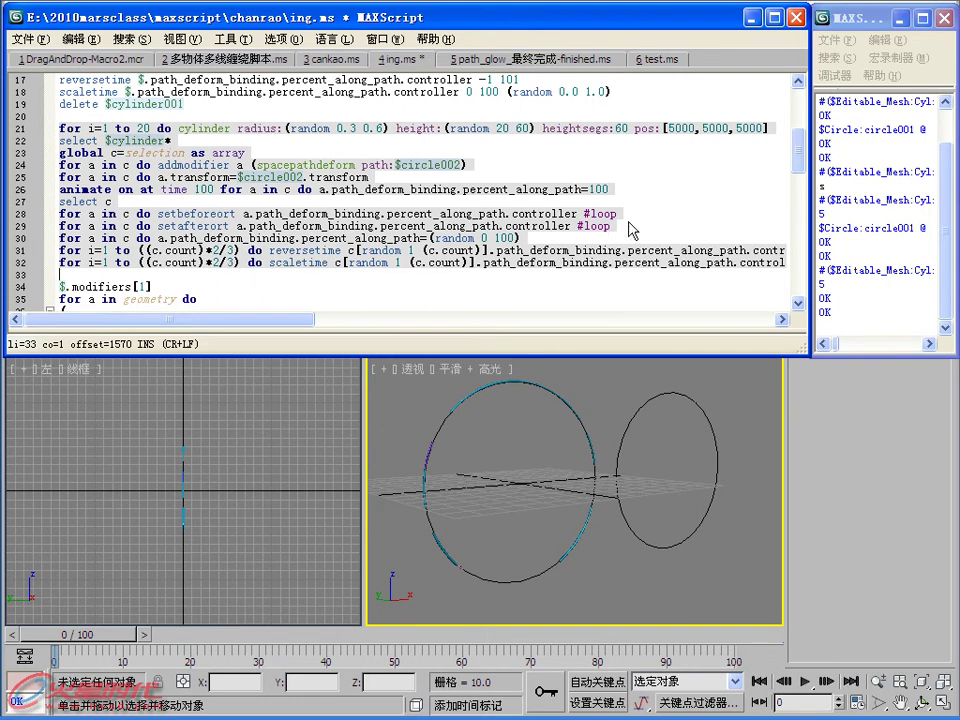
Run lines 21–32 to wrap cylinders around circle002, revert line 24 to $circle001, and orbit.
key("shift+Return")
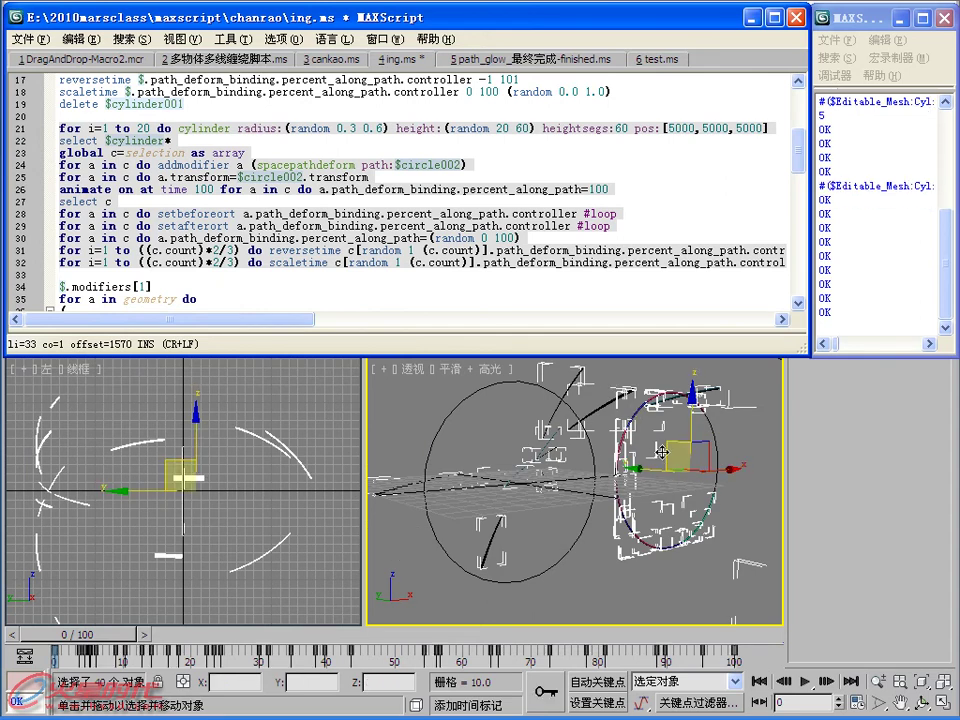
key("ctrl+z")
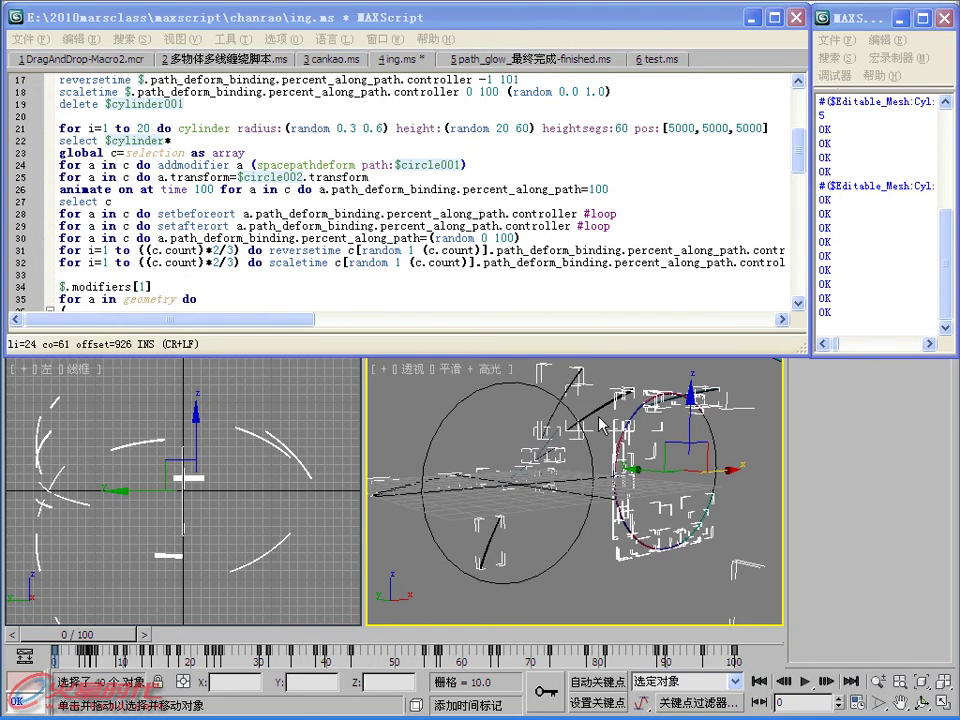
mouse_move(595, 428)
middle_mouse_down("alt")
mouse_move(575, 470)
mouse_move(521, 368)
middle_mouse_up("alt")
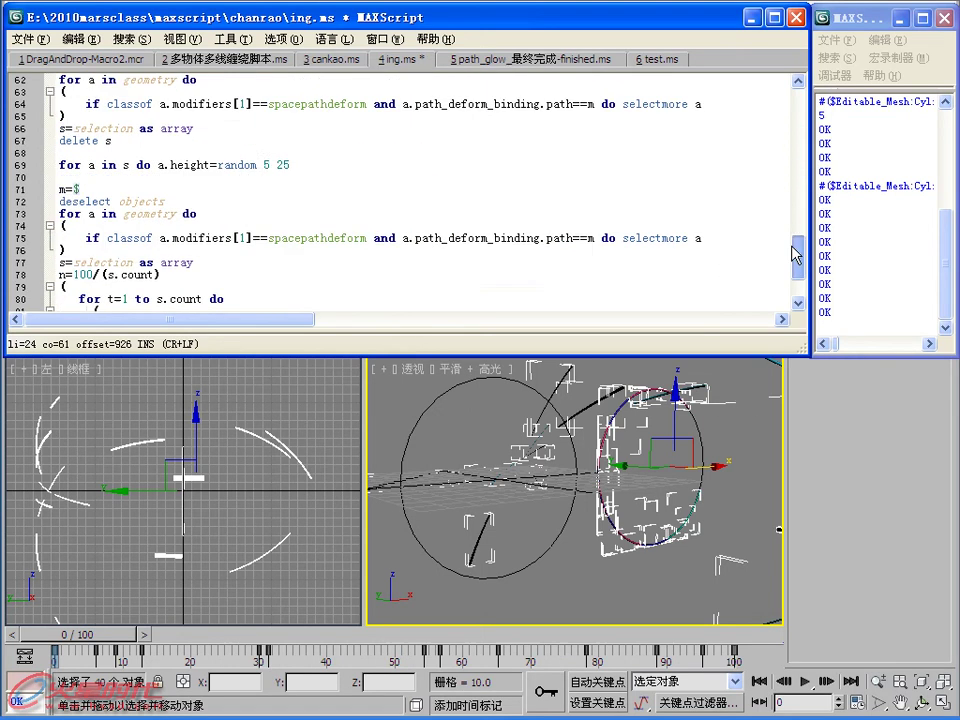
Add a 'delete geometry' line after 'select s' and run it to remove all cylinders.
left_click_drag(797, 152, 795, 268)
left_click(150, 298)
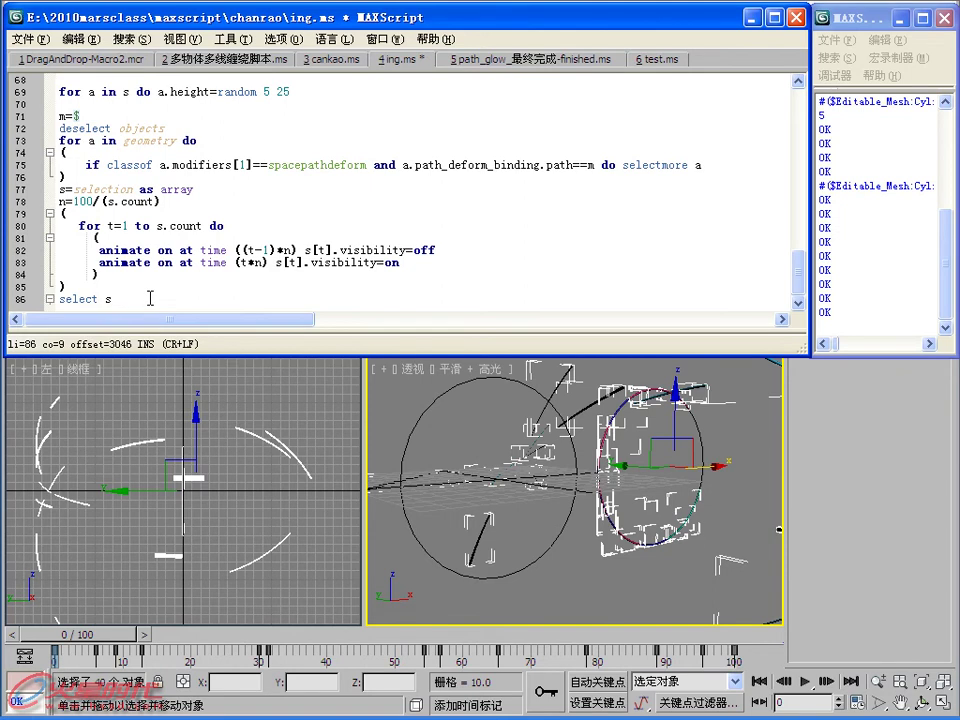
key("Return")
key("Return")
type("se")
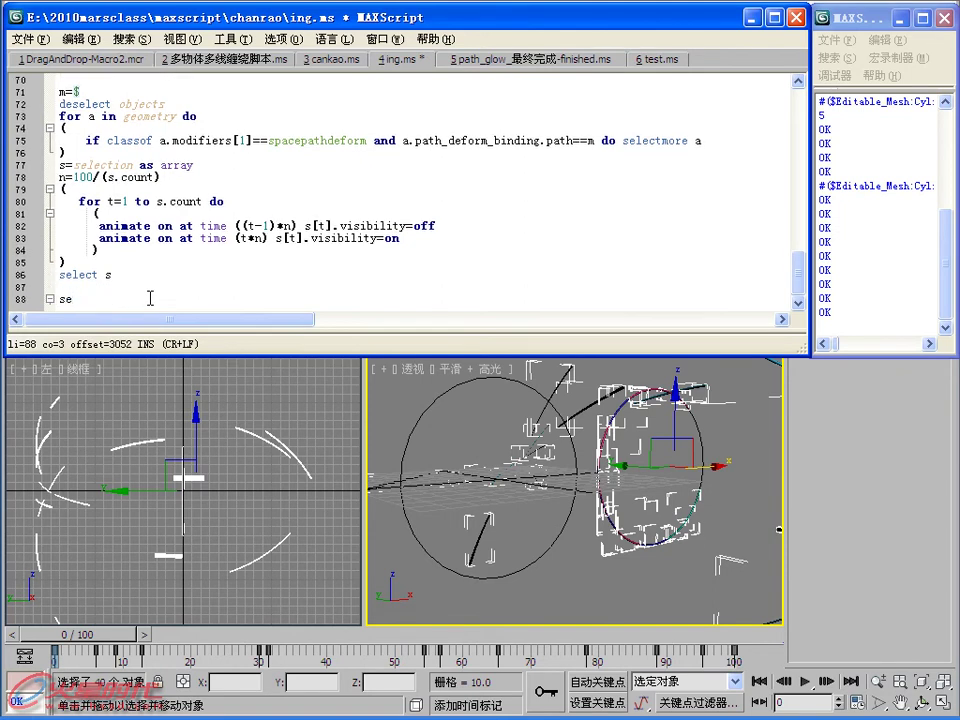
type("geometry")
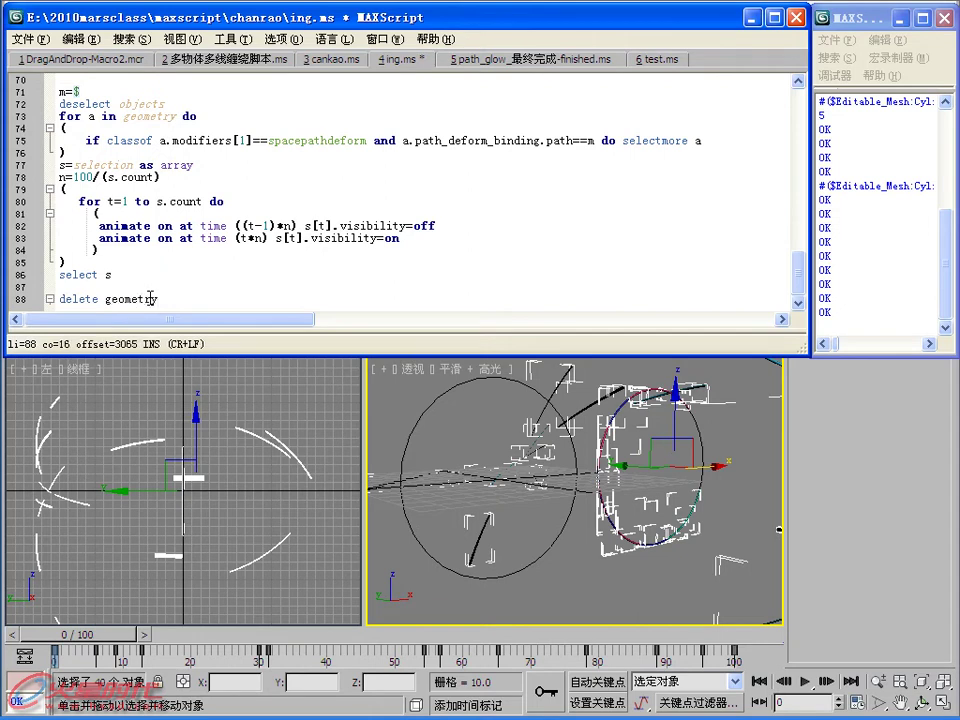
key("shift+Return")
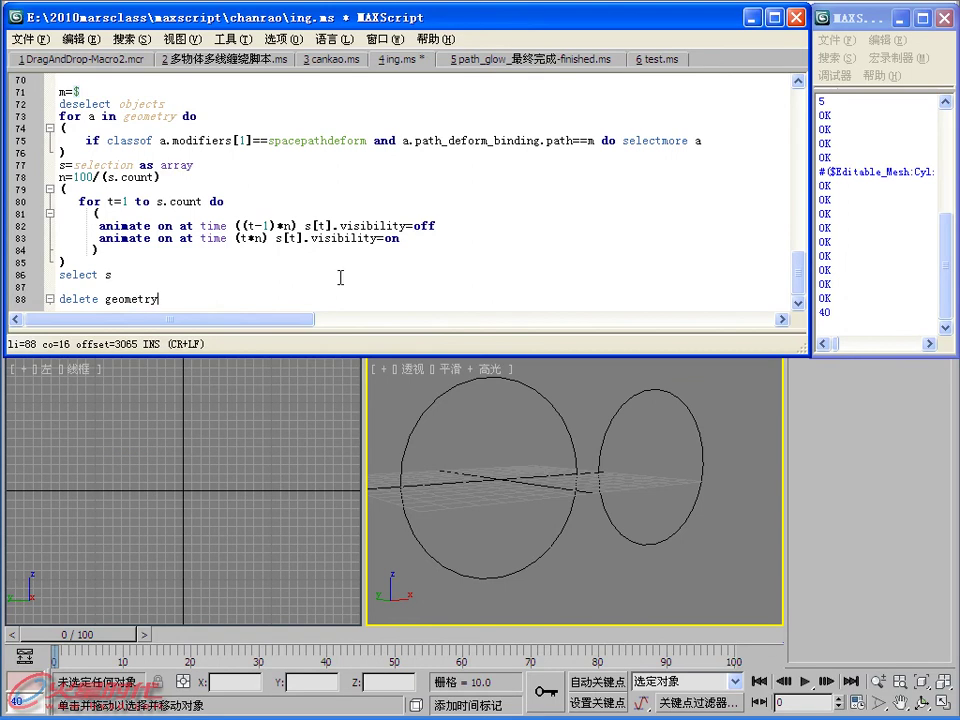
Change line 25 back to $circle001.transform and rerun lines 21–32, producing a syntax error.
left_click(339, 274)
scroll(339, 270, "up", 10)
scroll(340, 258, "up", 11)
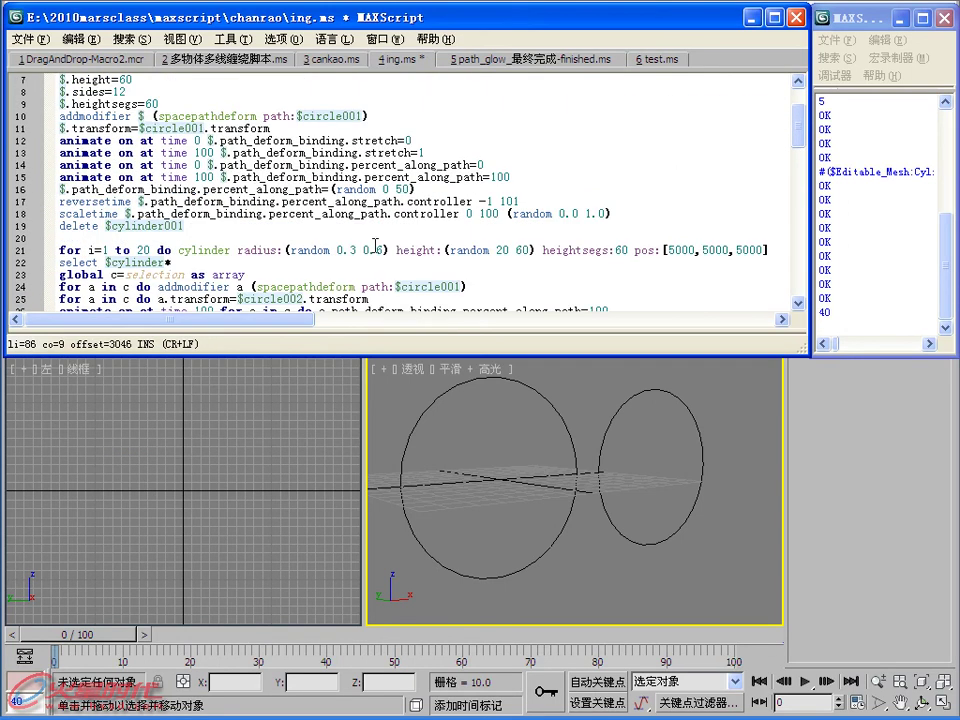
scroll(522, 202, "down", 1)
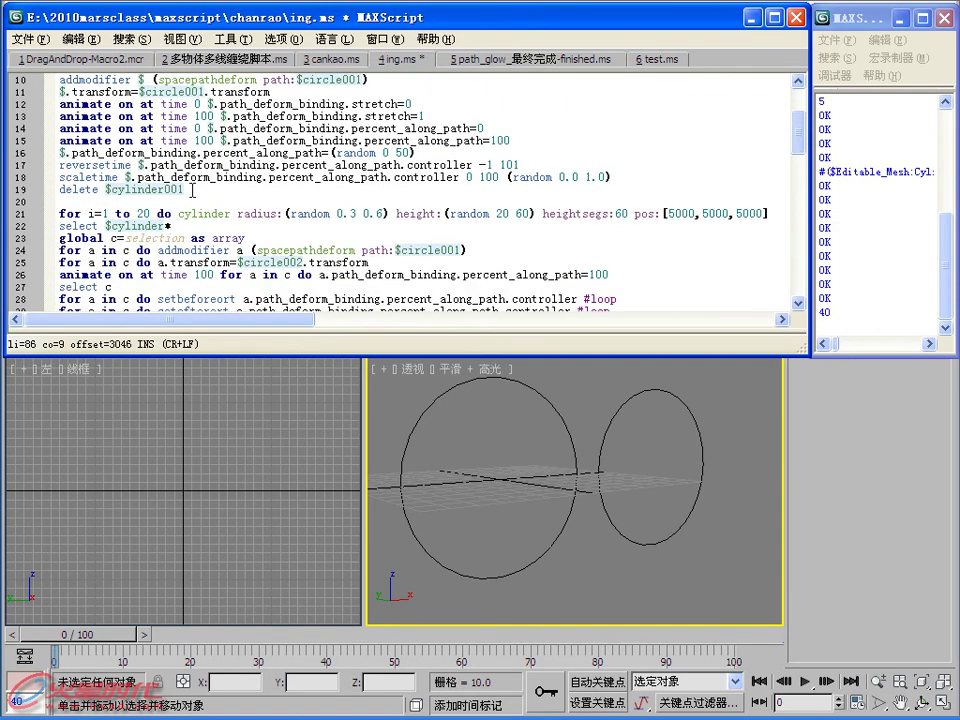
left_click(82, 213)
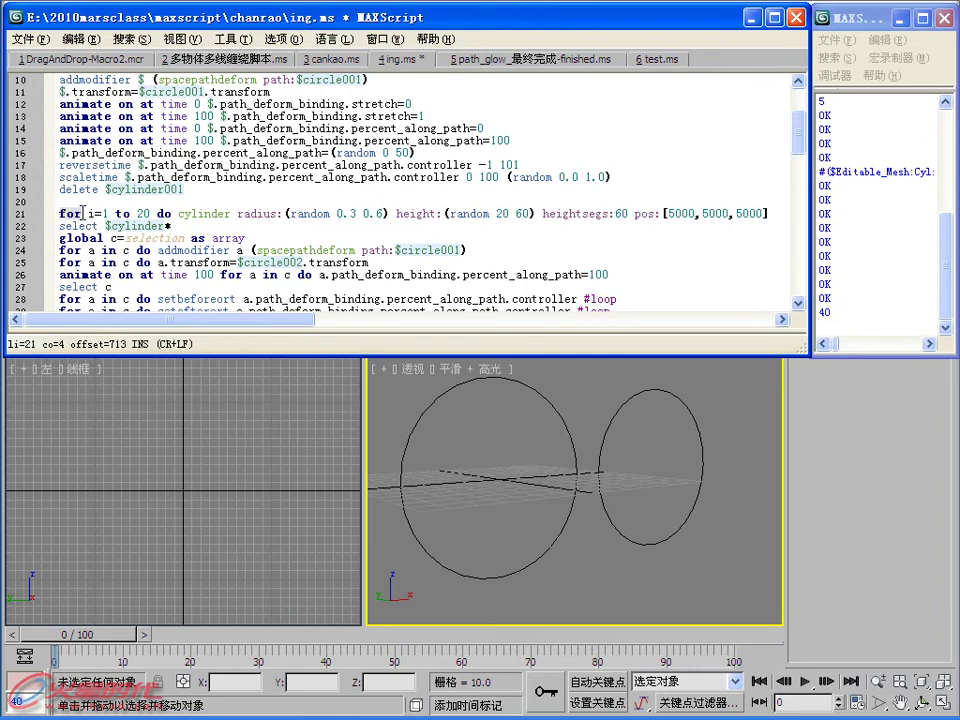
scroll(512, 224, "down", 1)
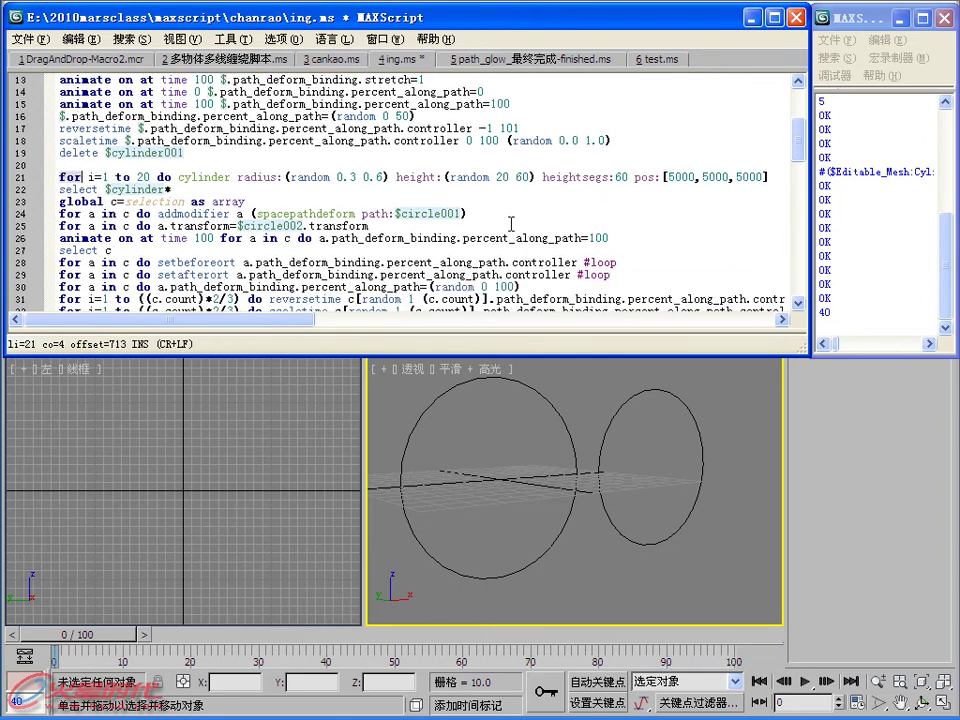
left_click(305, 226)
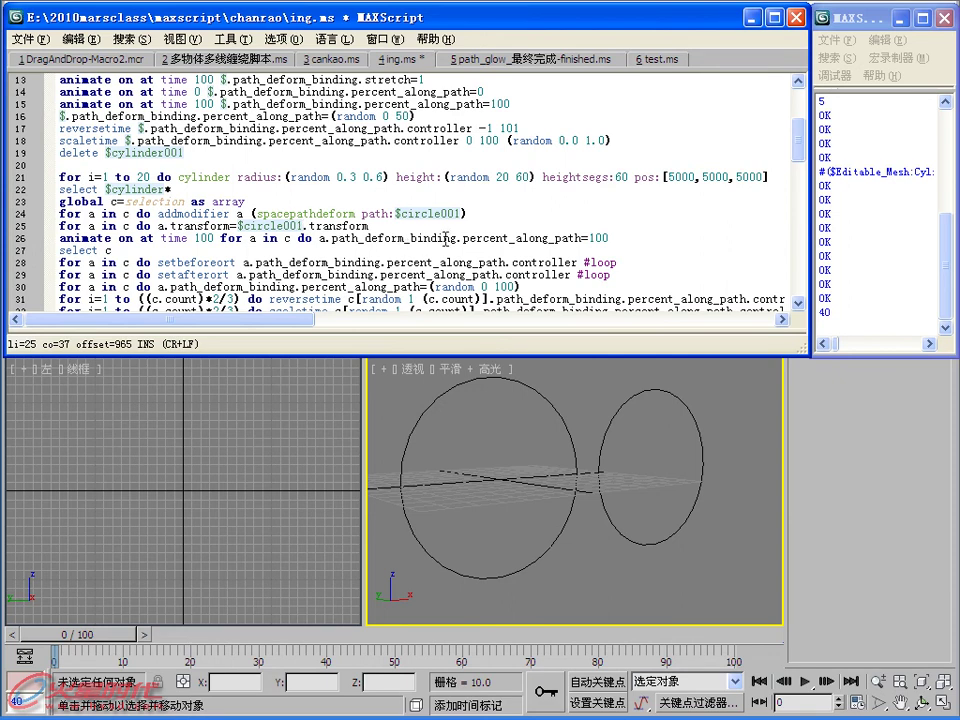
scroll(446, 238, "down", 1)
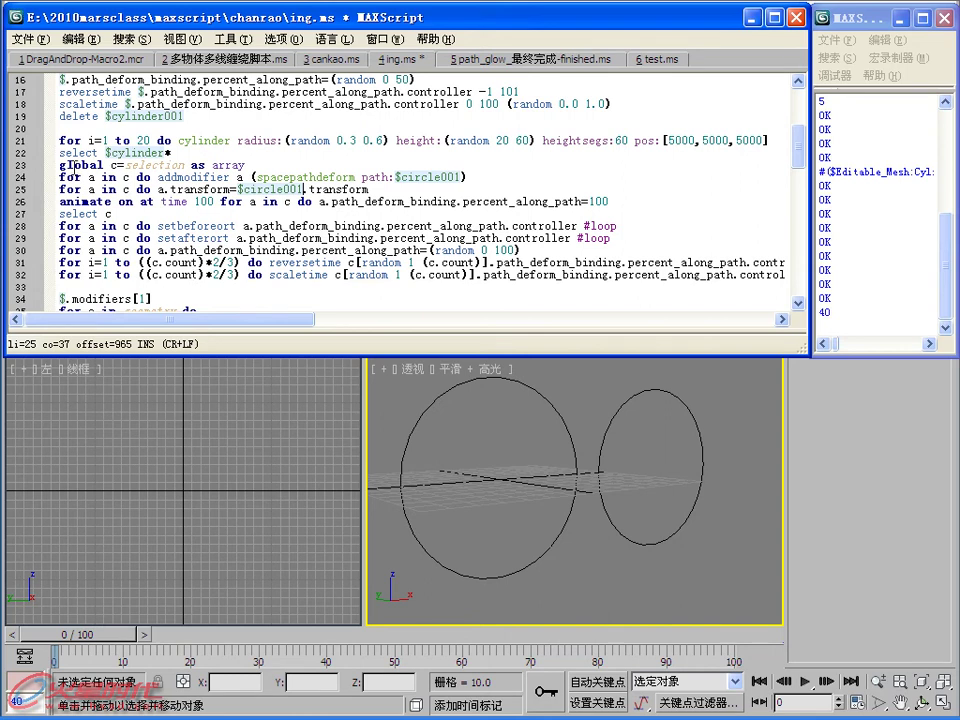
left_click_drag(62, 141, 345, 283)
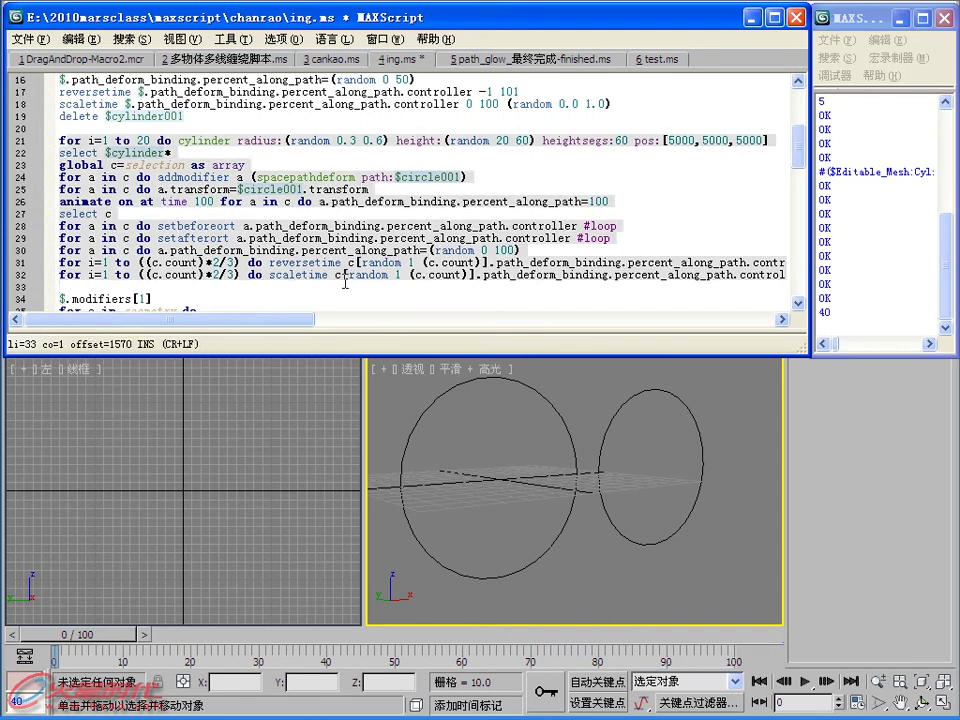
key("shift+Return")
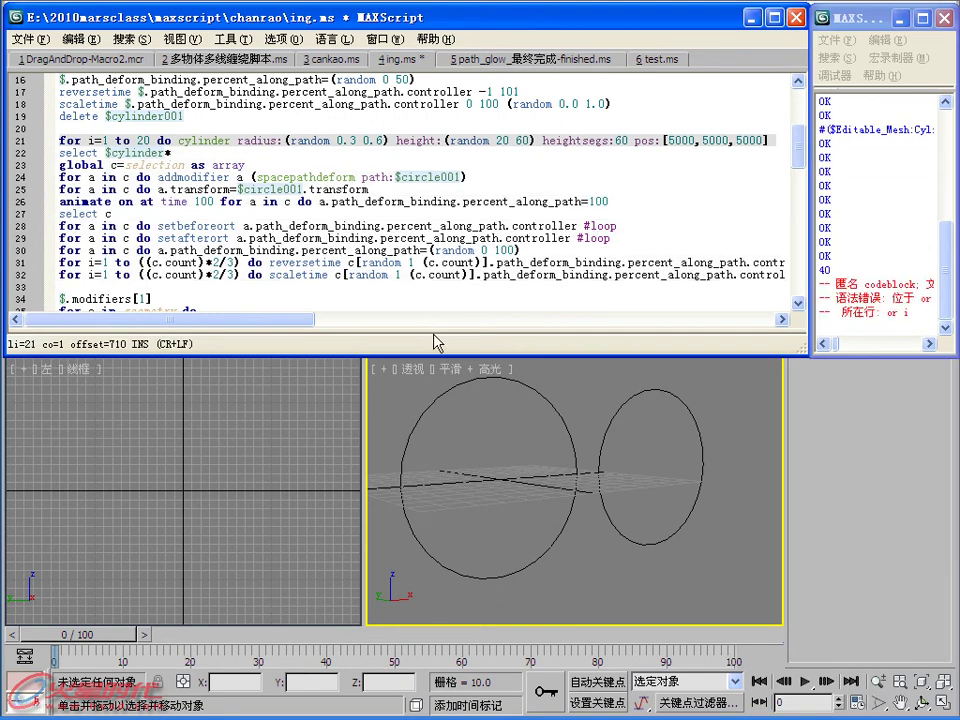
mouse_move(837, 344)
left_mouse_down()
mouse_move(848, 346)
mouse_move(837, 344)
left_mouse_up()
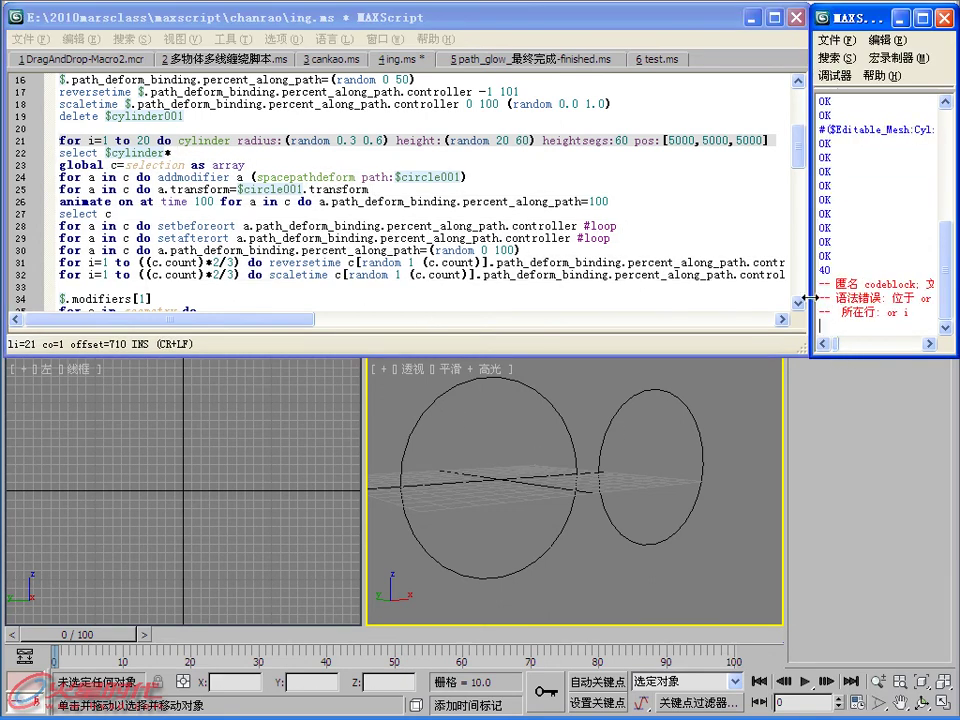
left_click_drag(810, 298, 469, 302)
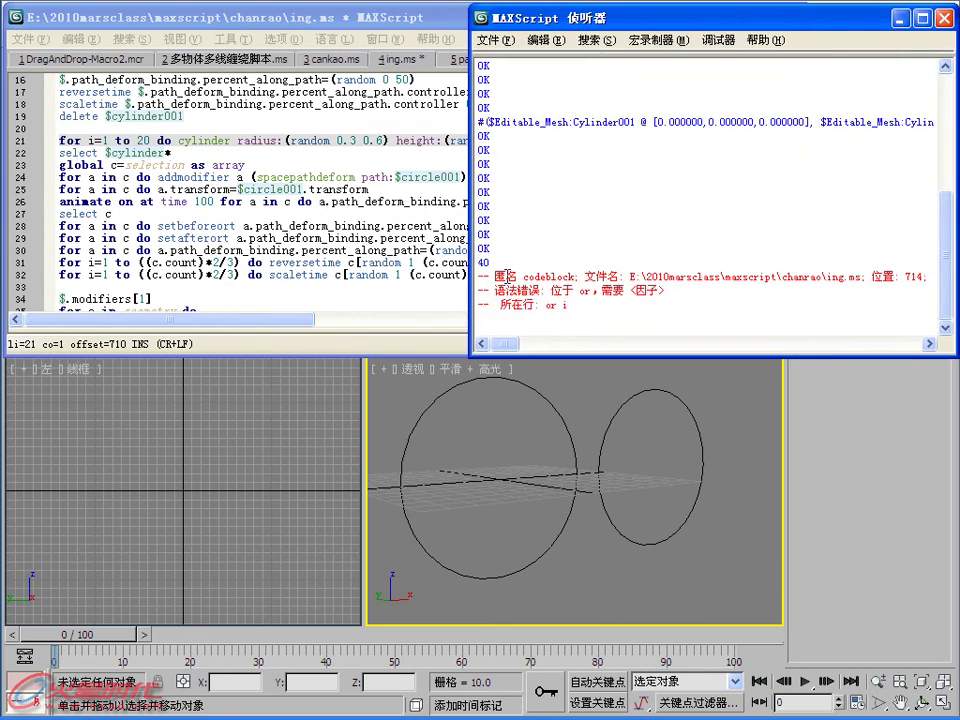
mouse_move(476, 287)
left_mouse_down()
mouse_move(677, 265)
mouse_move(808, 265)
left_mouse_up()
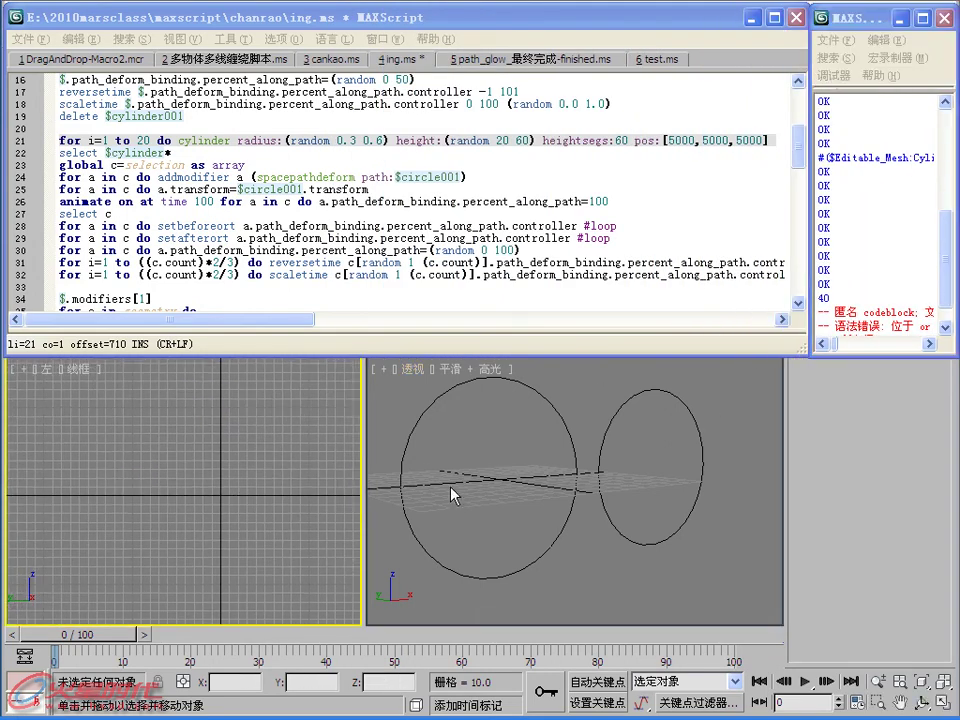
middle_click_drag(454, 471, 462, 485)
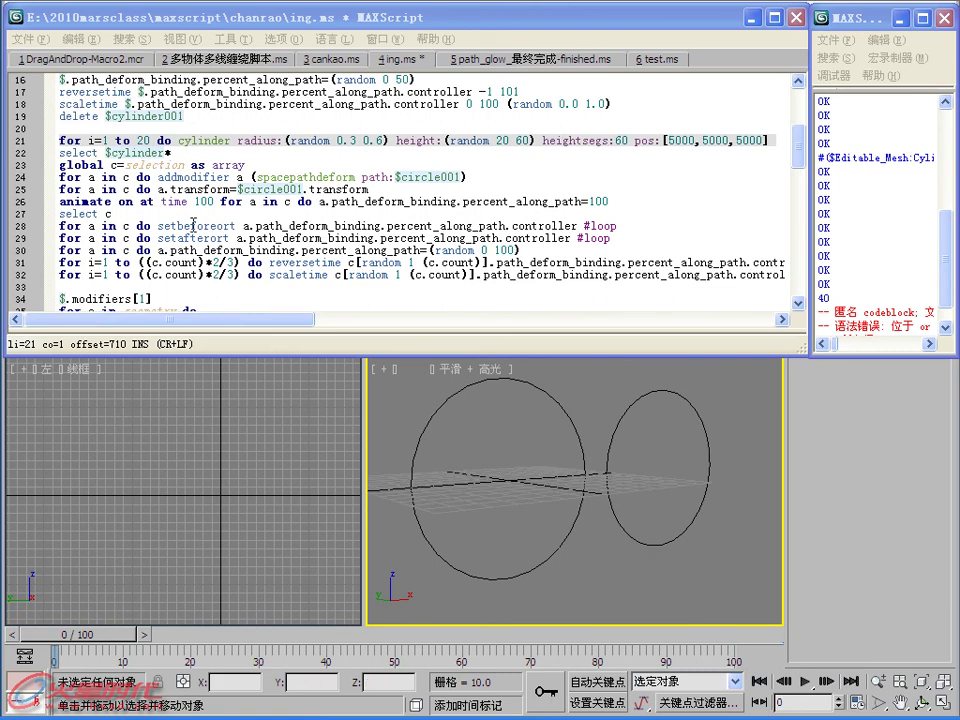
left_click(132, 141)
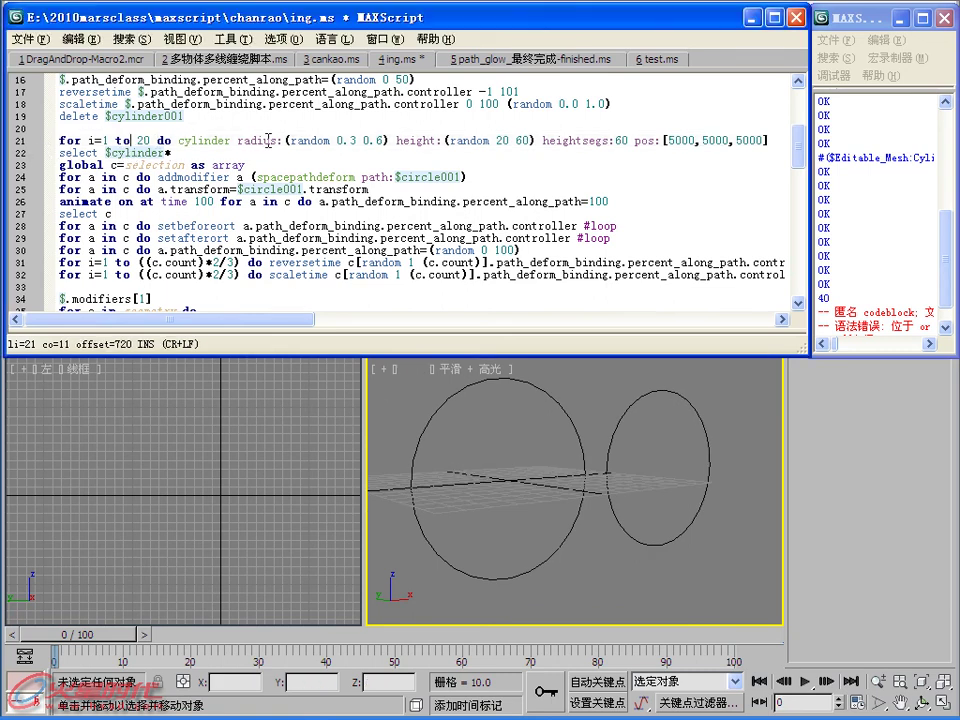
mouse_move(263, 332)
left_mouse_down()
mouse_move(320, 333)
mouse_move(198, 333)
left_mouse_up()
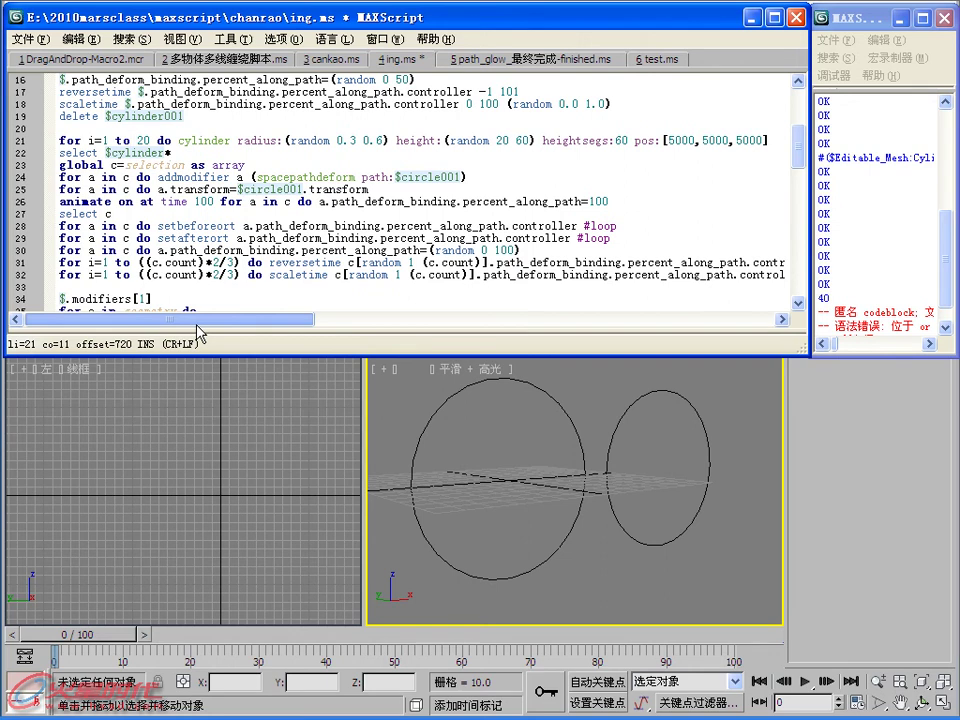
left_click(499, 146)
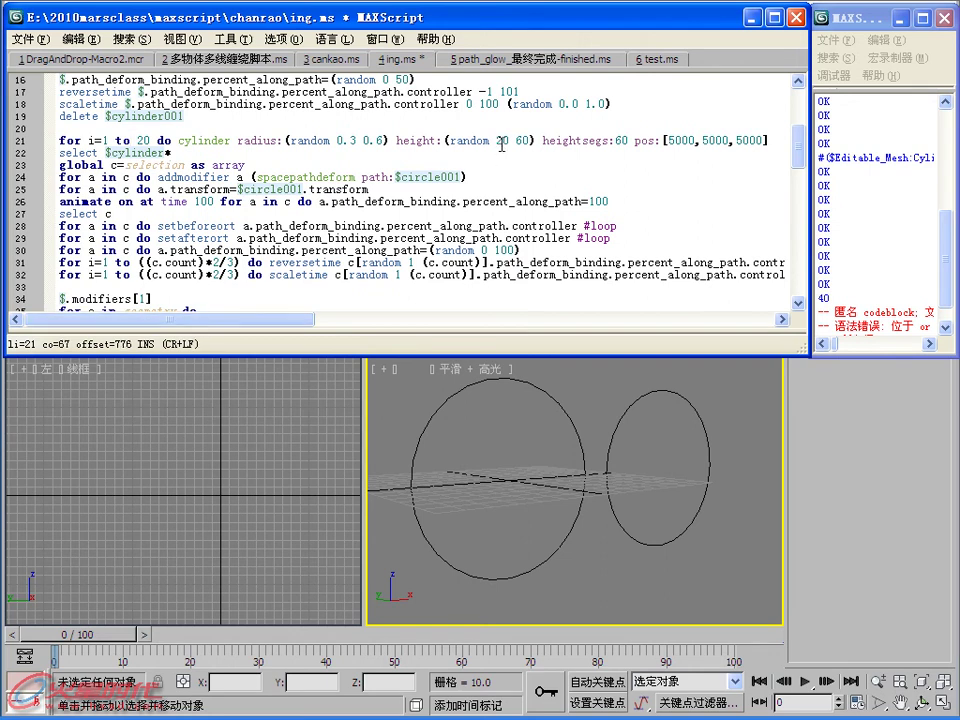
Change line 21's random height range from 20–60 to 5–25, undoing a mistaken edit.
double_click(503, 146)
type("5")
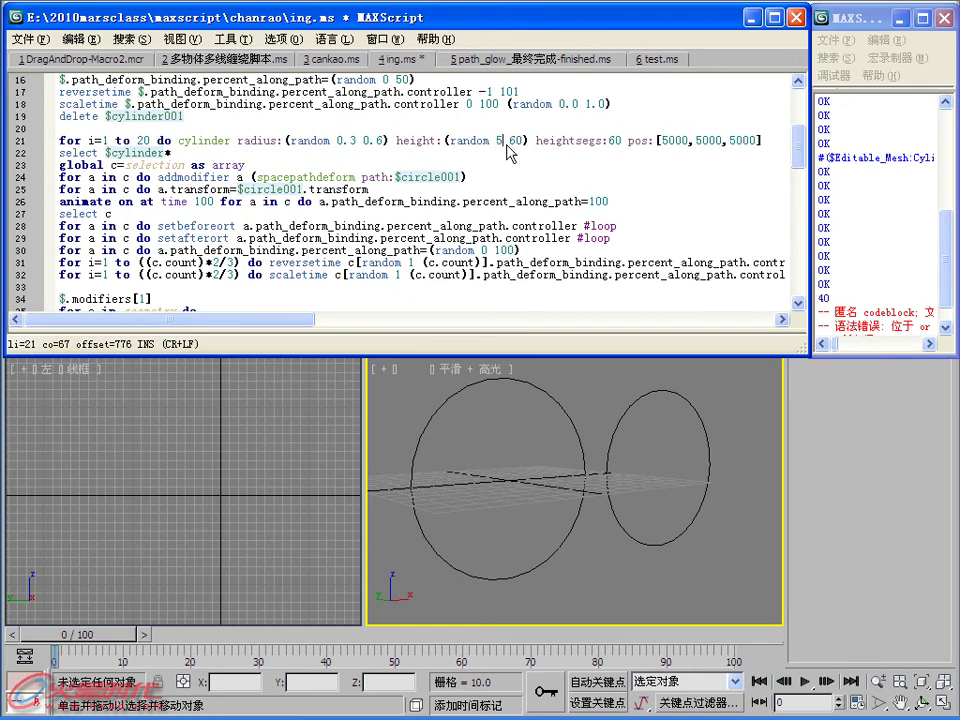
key("shift+Down")
type("6025")
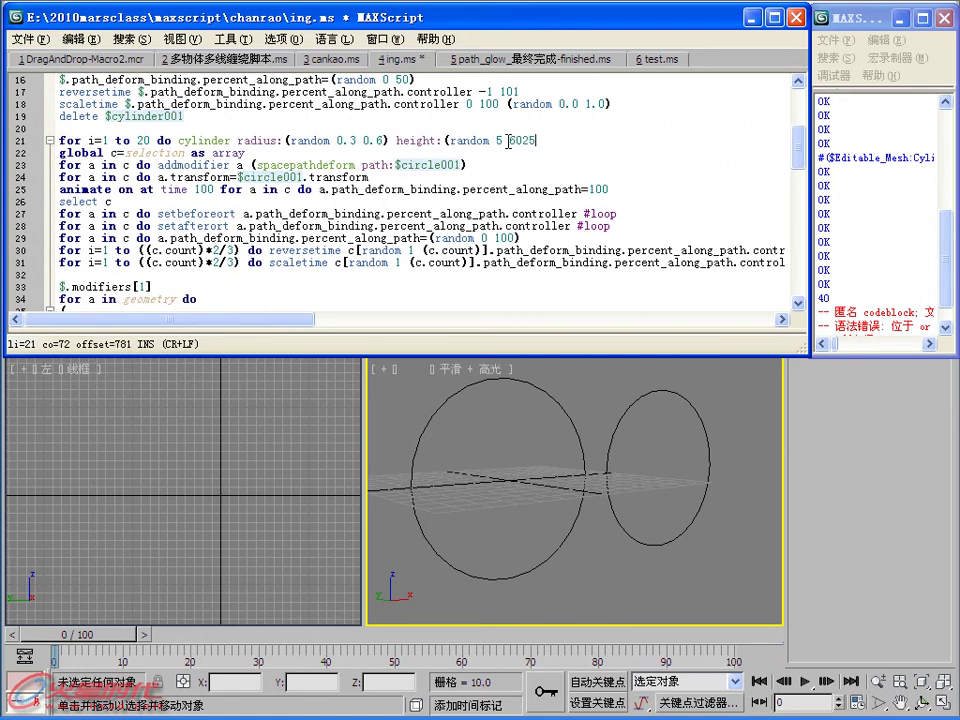
key("BackSpace")
key("ctrl+z")
key("ctrl+z")
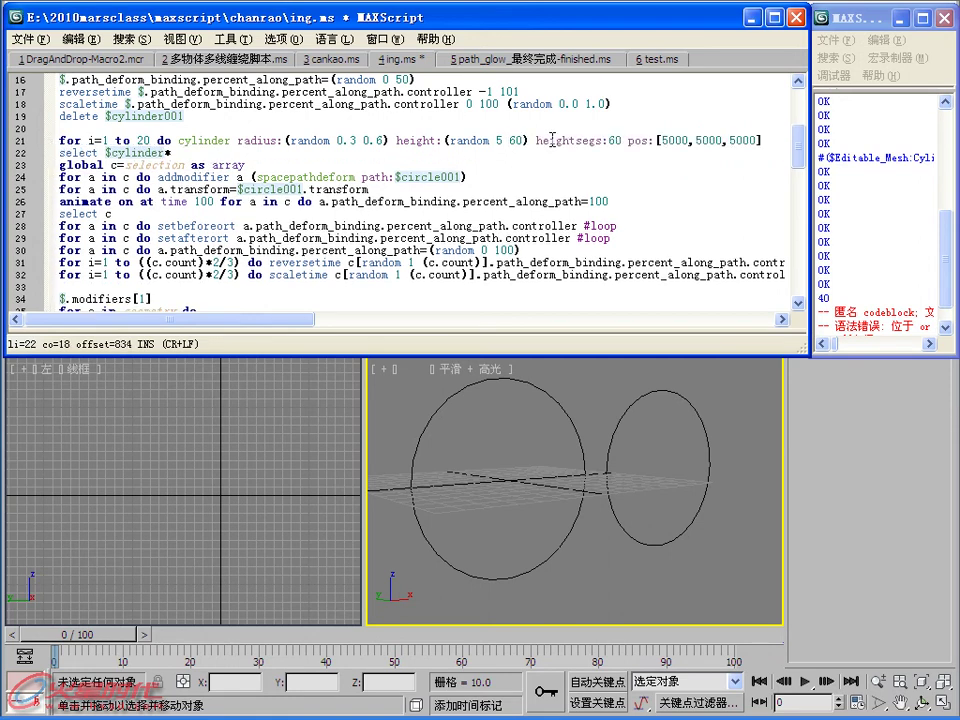
left_click(509, 142)
key("Delete")
key("Delete")
type("25")
Insert an opening parenthesis before spacepathdeform on line 24.
left_click(500, 165)
left_click(253, 176)
type("(")
mouse_move(289, 321)
left_mouse_down()
mouse_move(386, 327)
mouse_move(288, 328)
left_mouse_up()
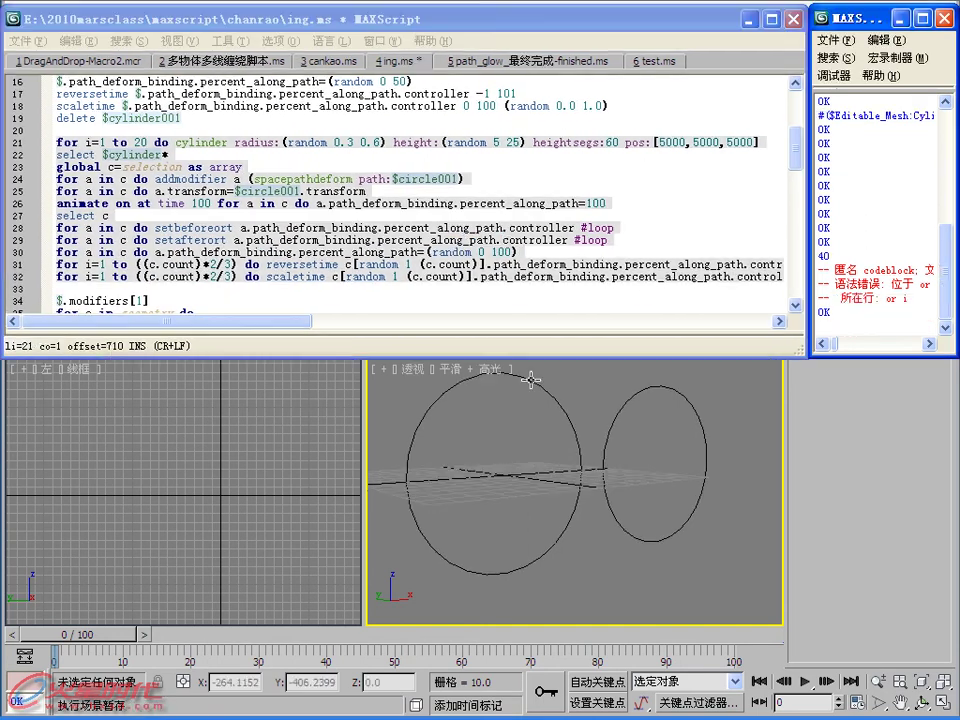
left_click(90, 287)
Run lines 21–32 to build 20 path-deformed cylinders on circle001 and scrub the animation.
left_click_drag(90, 287, 30, 141)
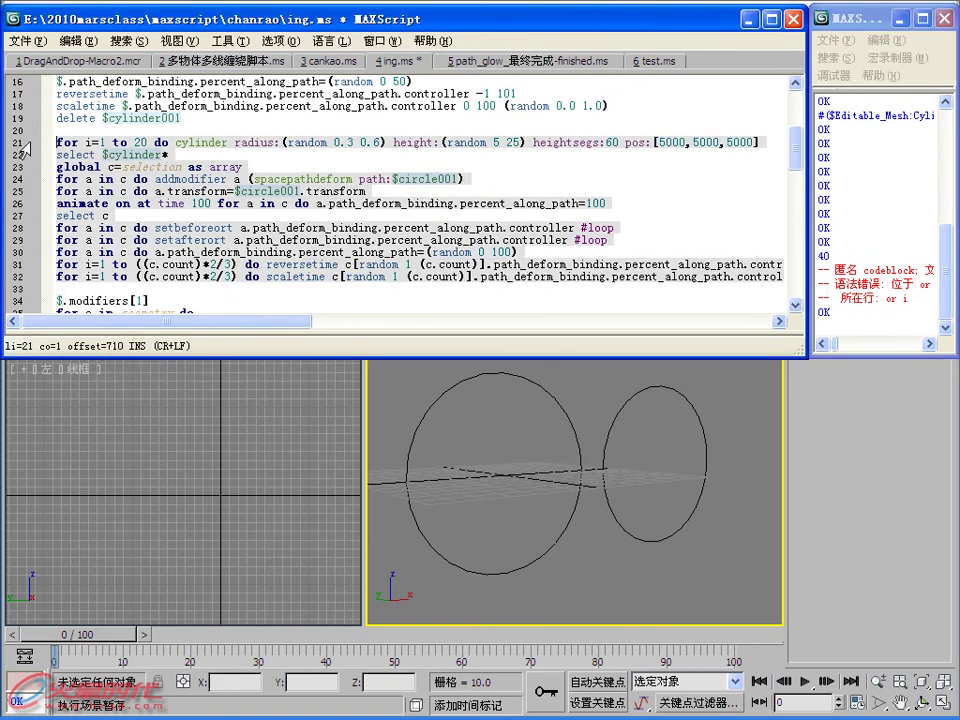
key("shift+Return")
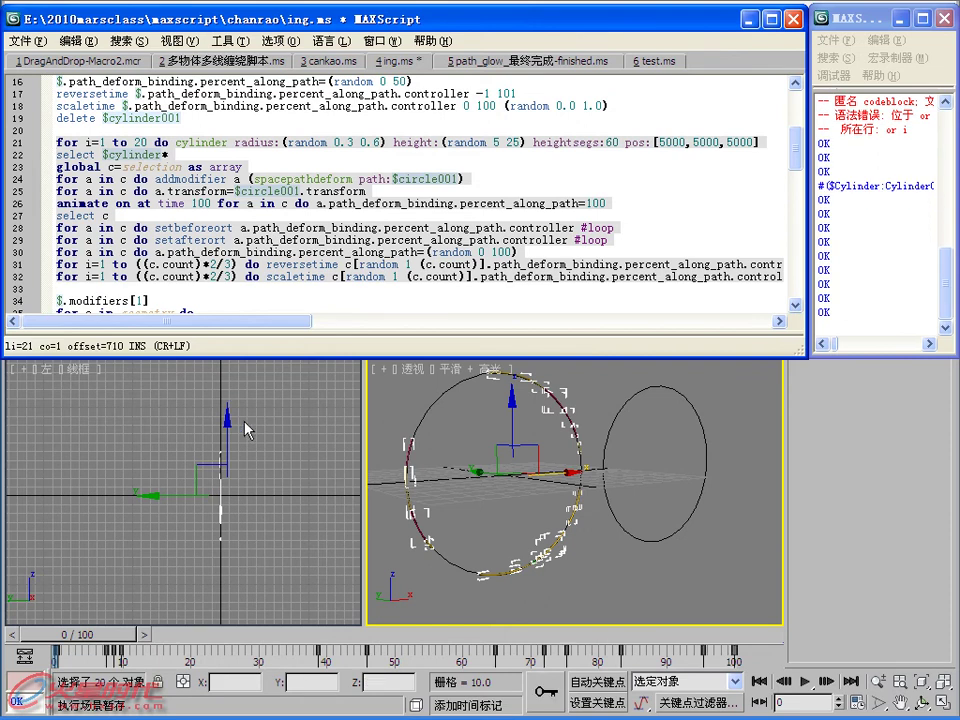
mouse_move(80, 634)
left_mouse_down()
mouse_move(263, 587)
mouse_move(85, 425)
left_mouse_up()
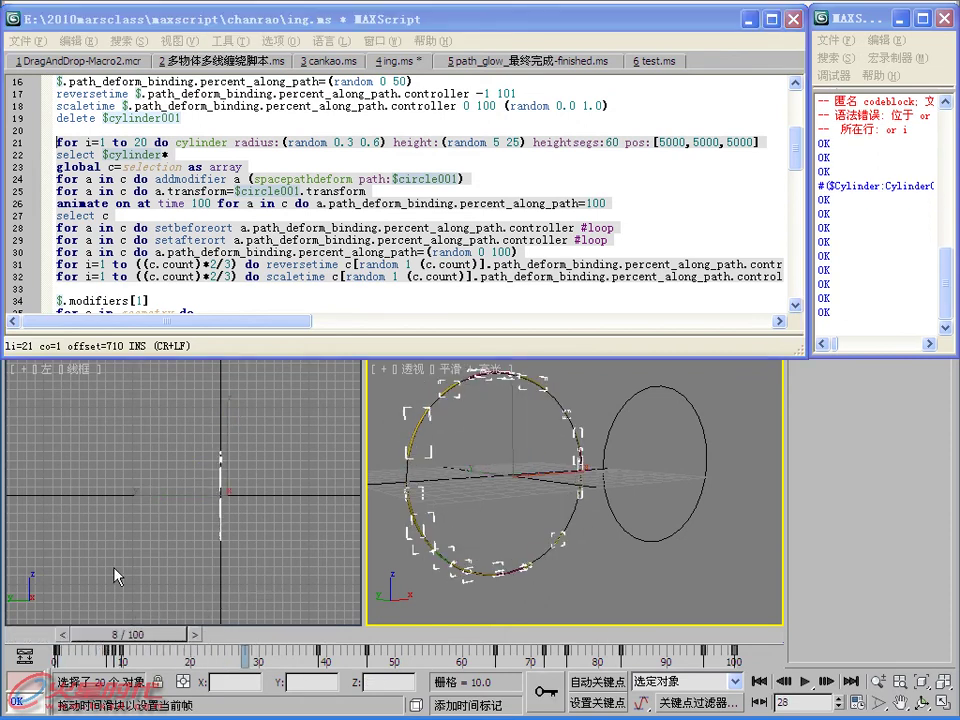
left_click(308, 218)
Change the path and transform references on lines 24 and 25 to $circle002.
left_click(450, 179)
key("Delete")
type("2")
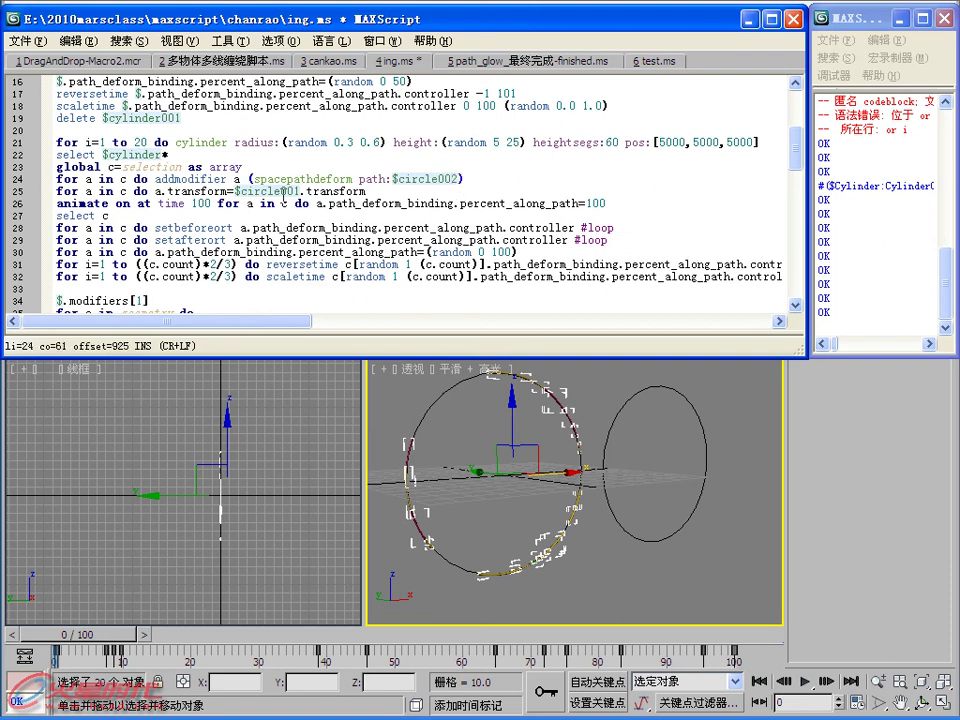
left_click(294, 190)
key("Delete")
type("2")
left_click(145, 137)
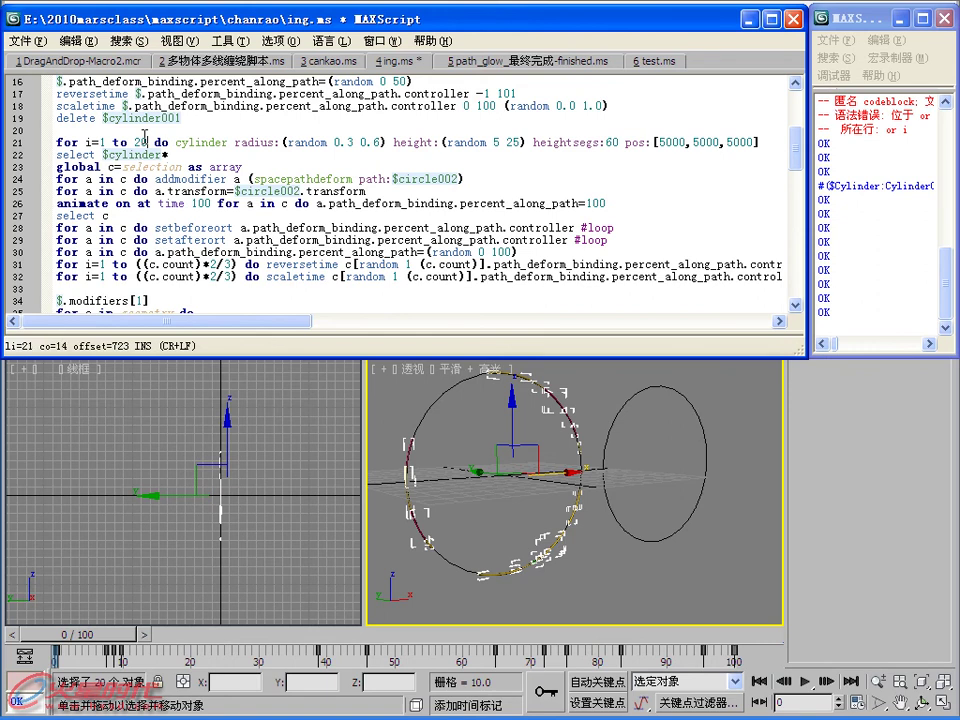
left_click(113, 167)
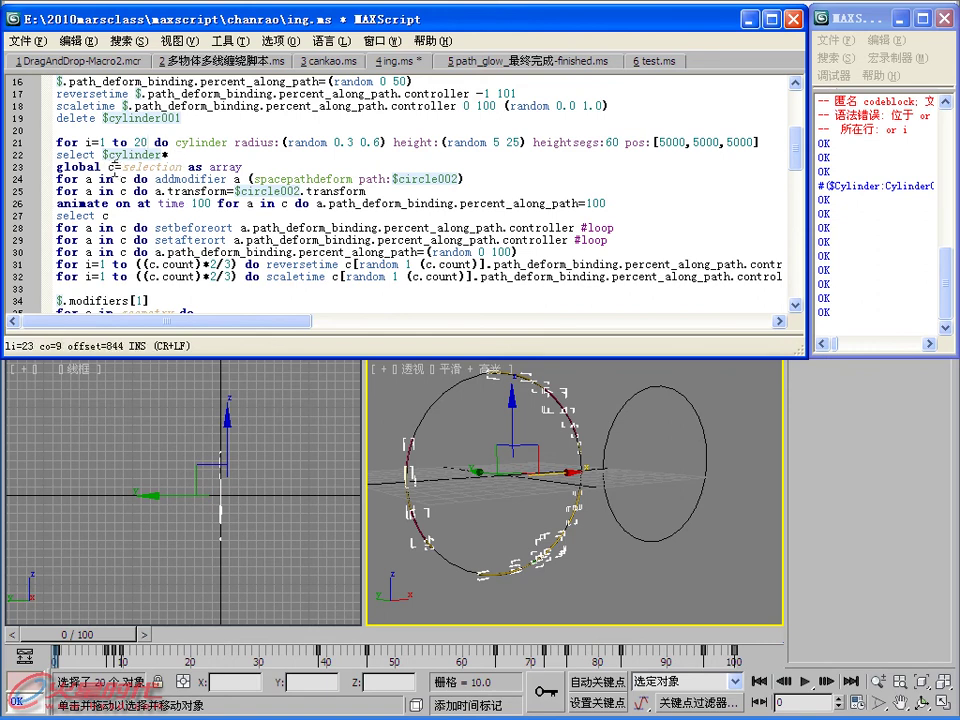
Replace the array variable c with t on lines 23 through 30.
type("t")
double_click(123, 178)
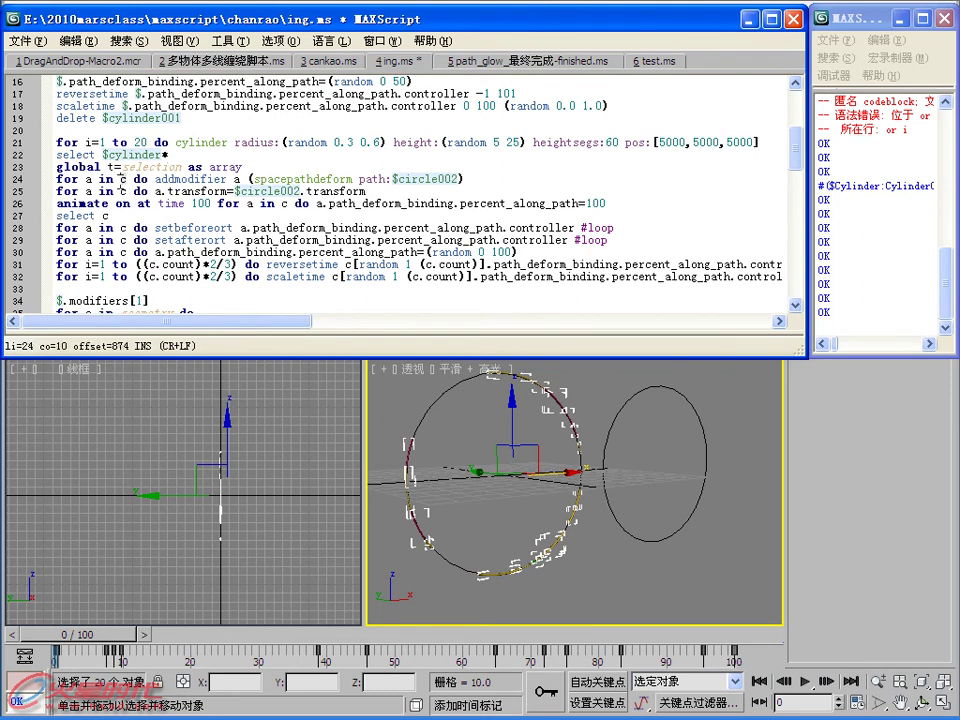
type("t")
double_click(128, 190)
type("t")
double_click(119, 215)
type("t")
double_click(125, 228)
left_click(121, 229)
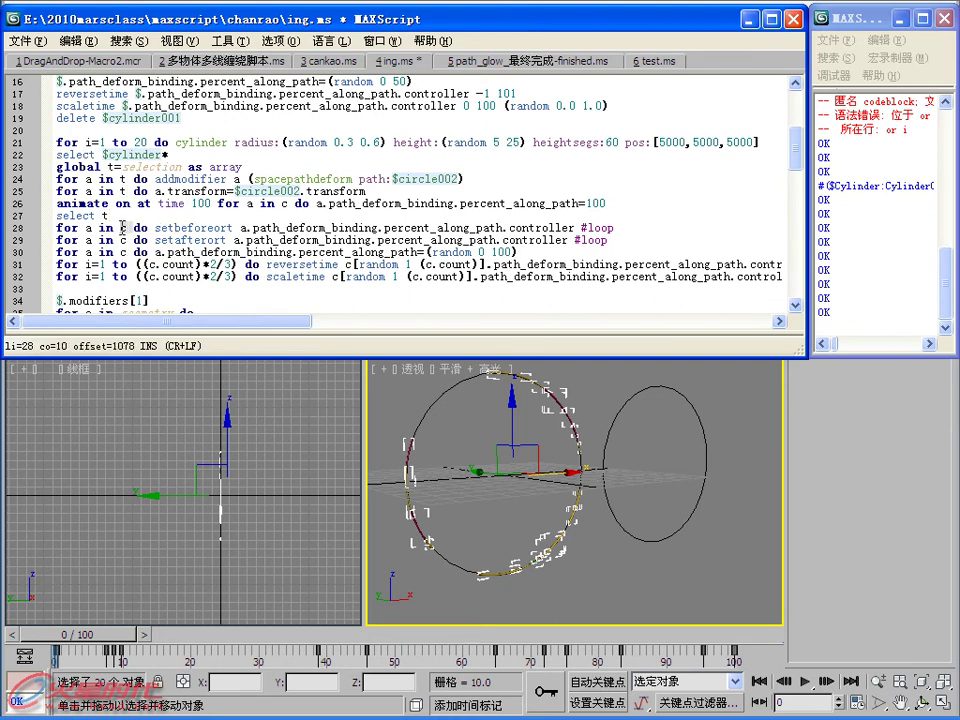
double_click(121, 229)
type("t")
double_click(121, 240)
type("t")
left_click(121, 252)
double_click(121, 252)
type("t")
Rename c to t in the count, scaletime and reversetime expressions and on line 26.
left_click(147, 264)
double_click(147, 264)
type("t")
double_click(147, 277)
type("t")
double_click(336, 277)
type("t")
double_click(348, 265)
type("t")
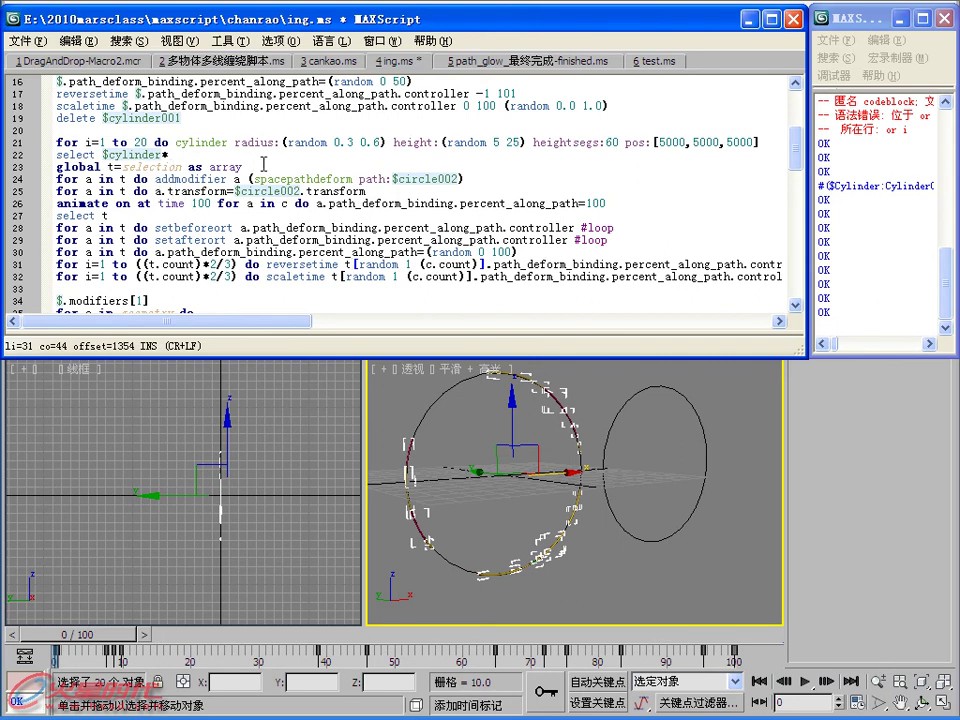
left_click_drag(272, 322, 340, 335)
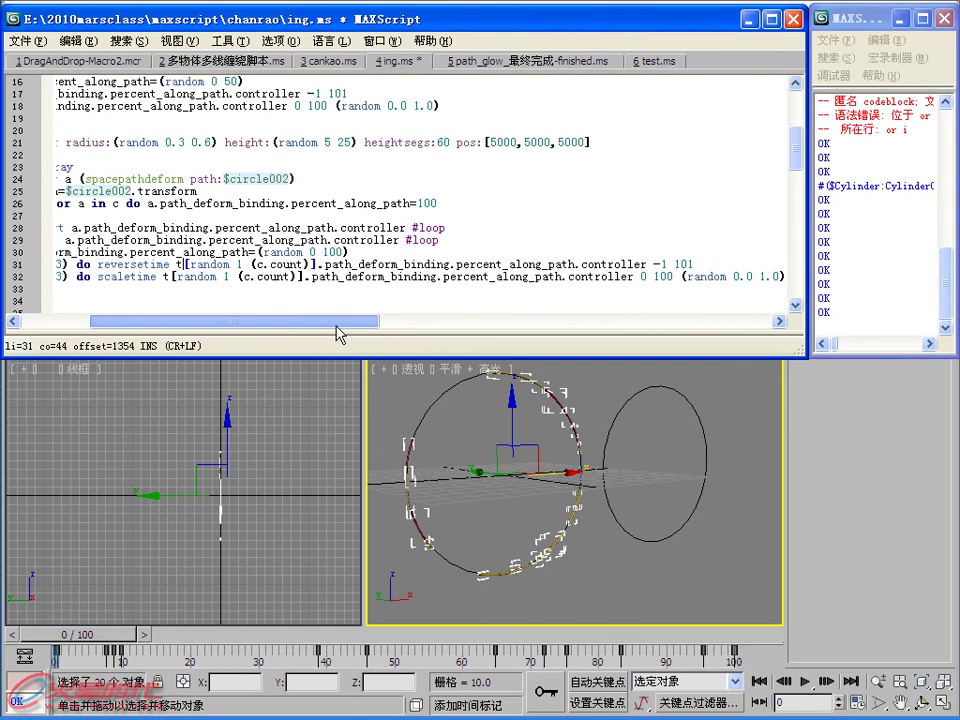
left_click(252, 276)
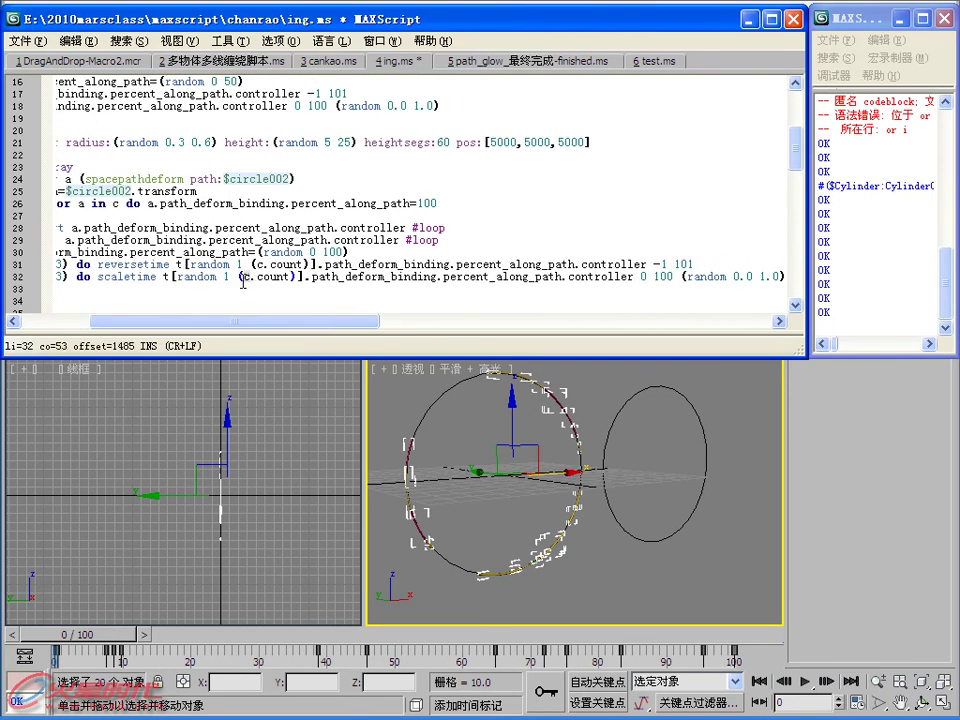
left_click(262, 264)
mouse_move(338, 322)
left_mouse_down()
mouse_move(380, 328)
mouse_move(246, 326)
left_mouse_up()
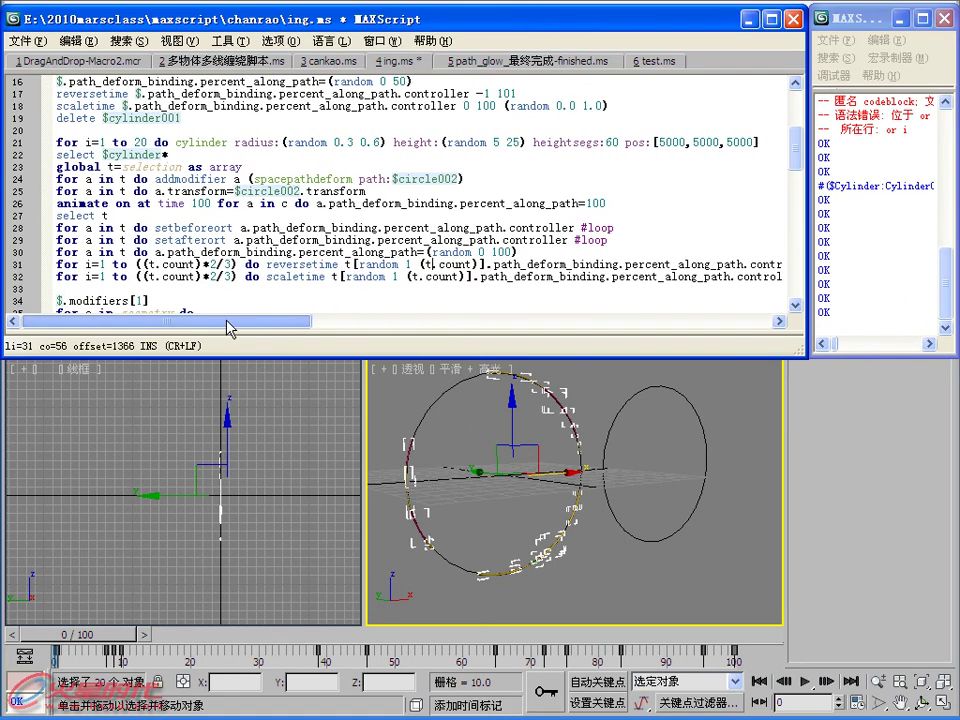
double_click(284, 203)
type("t")
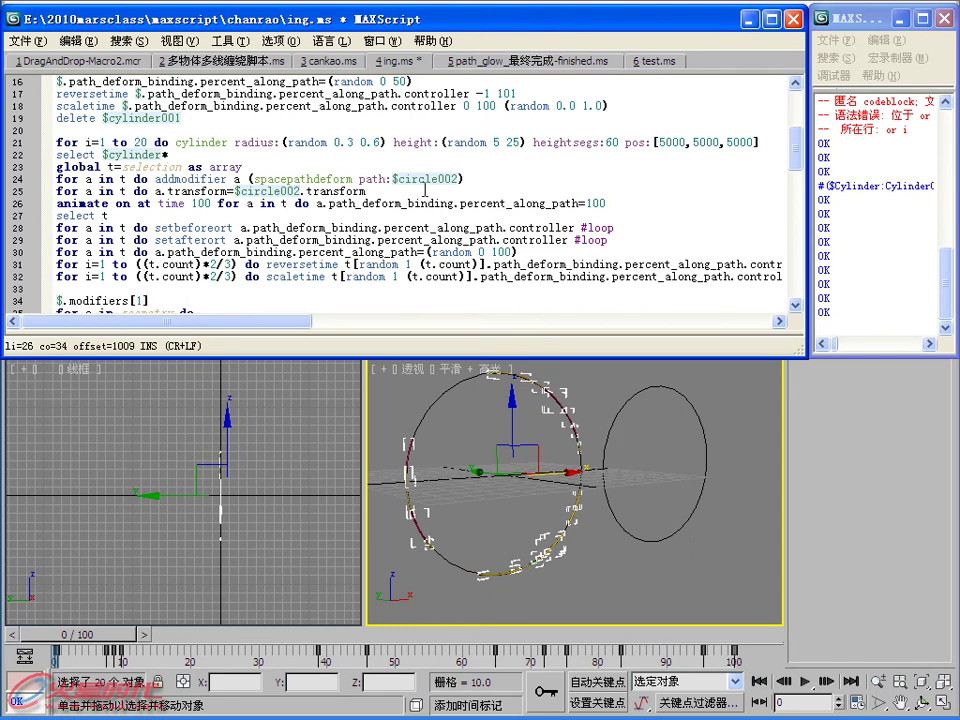
Run lines 21–32 to wrap cylinders around circle002, then delete the selected cylinders.
left_click_drag(170, 289, 26, 147)
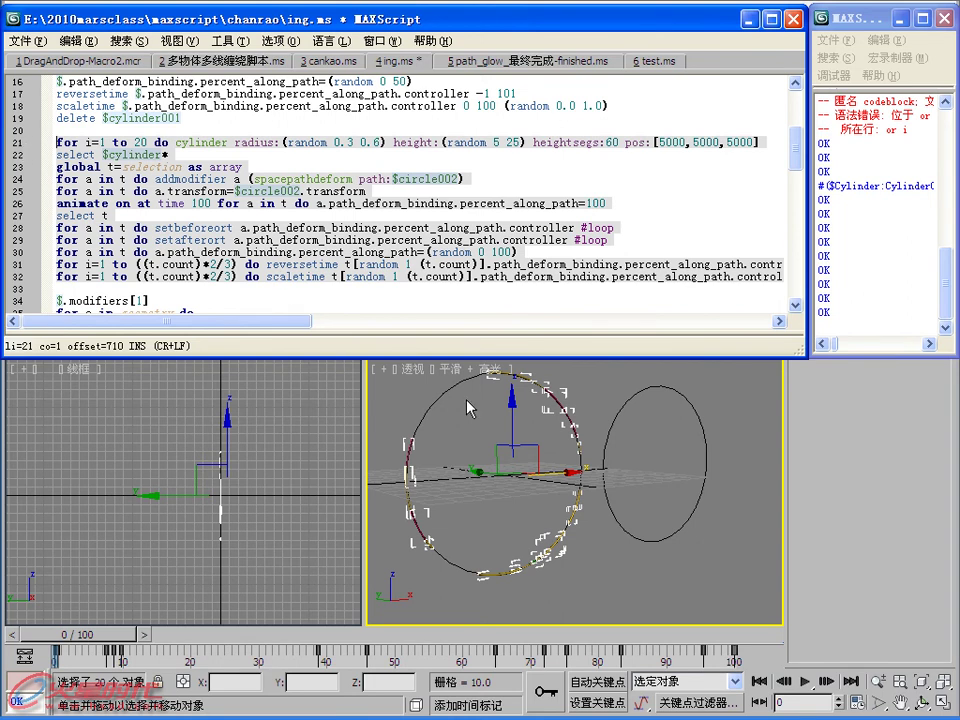
left_click(594, 389)
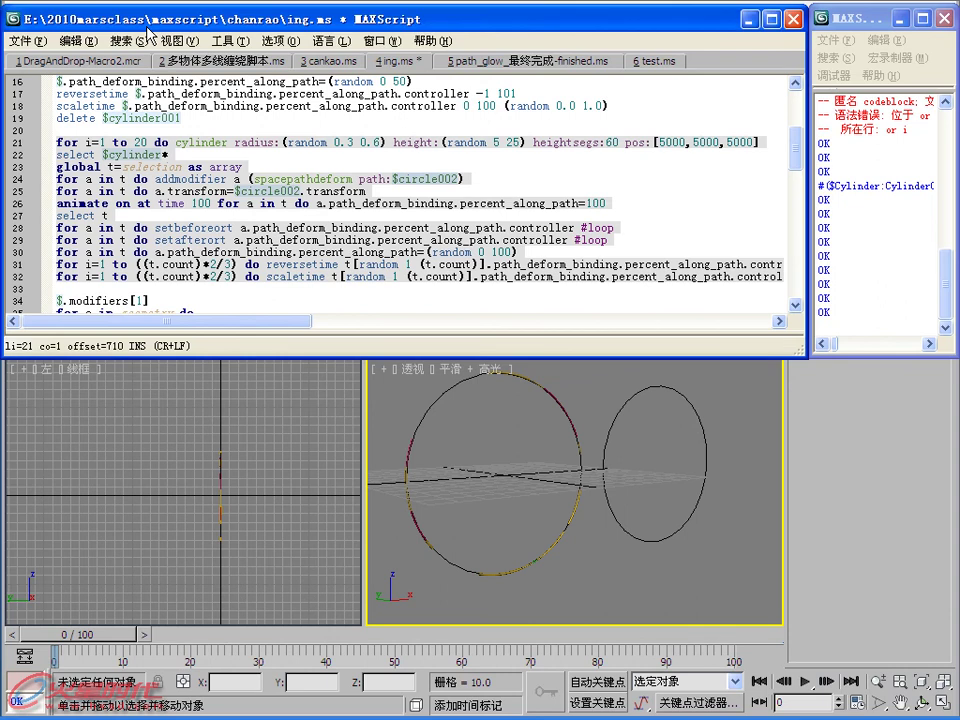
key("shift+Return")
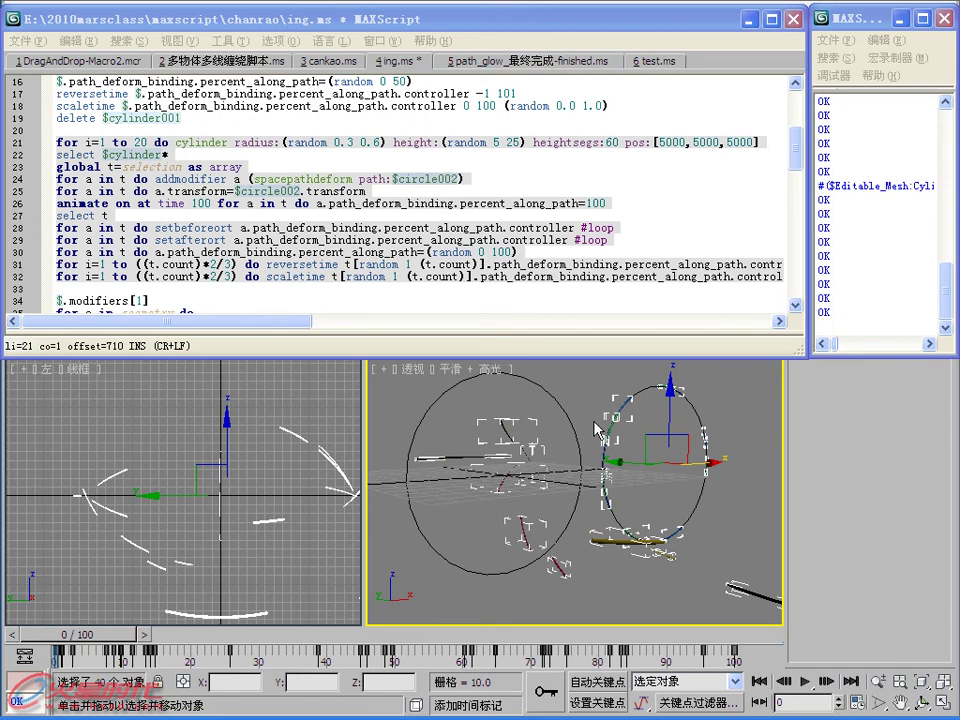
key("Delete")
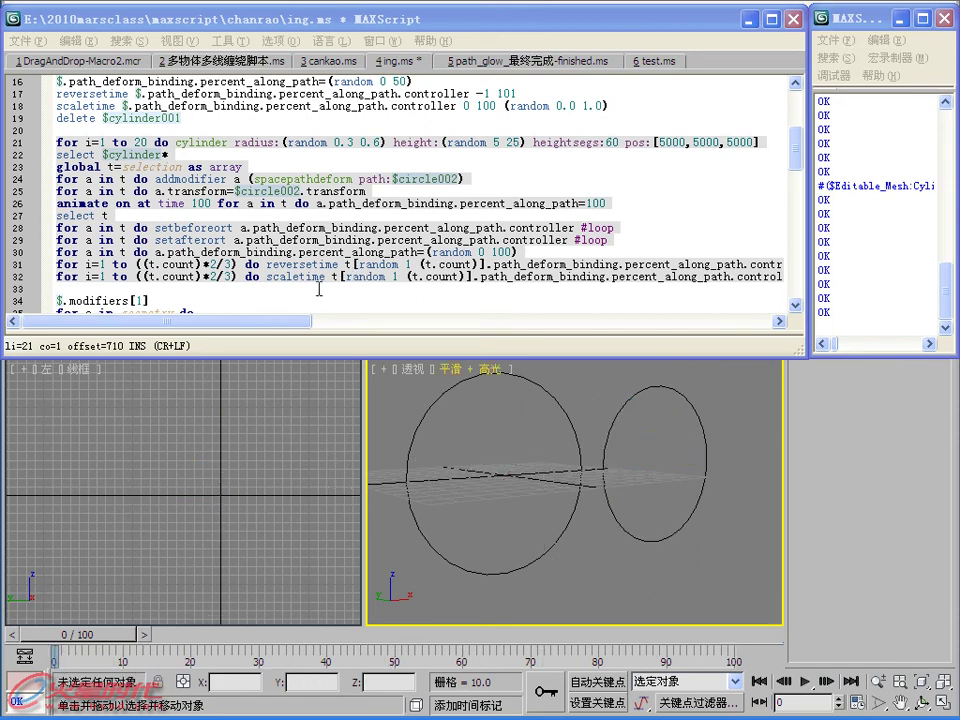
Select all existing cylinders by evaluating the select $cylinder* line.
left_click(176, 156)
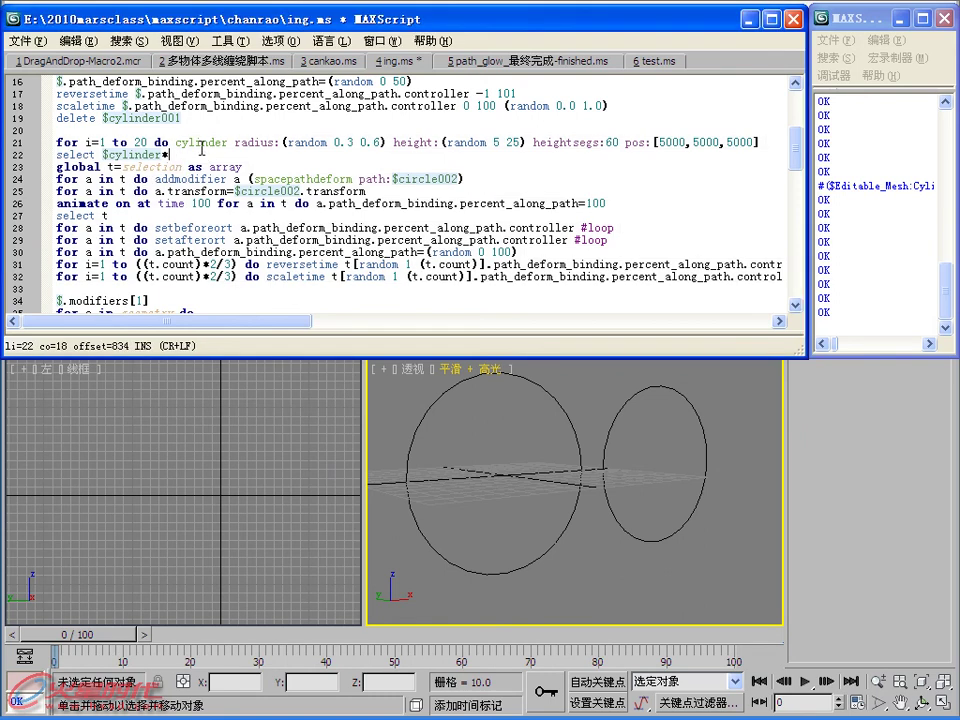
left_click(45, 146)
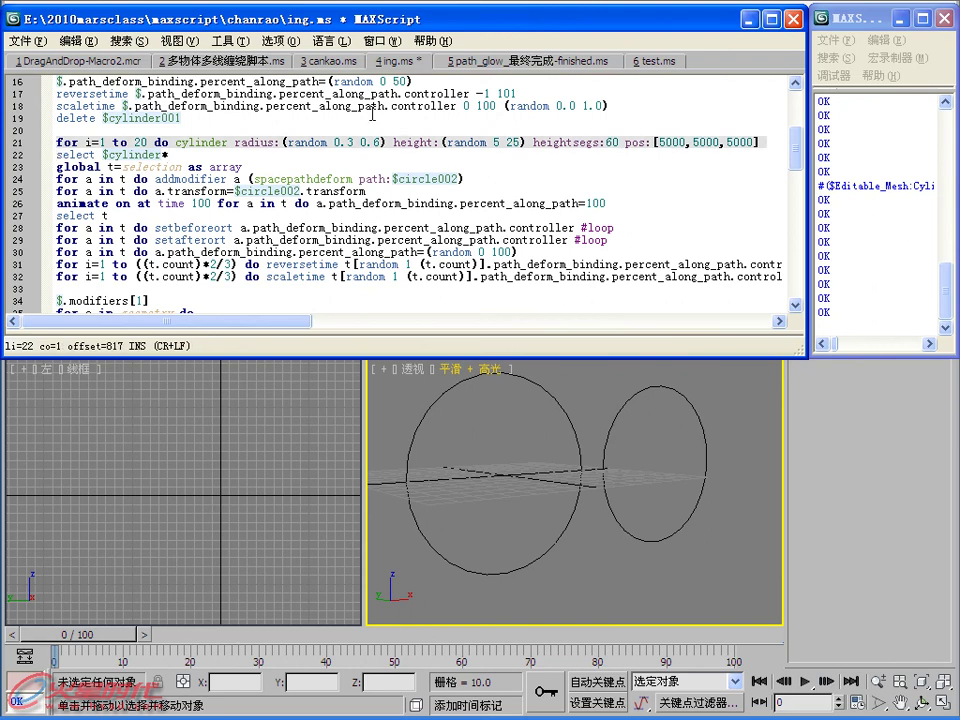
left_click(56, 155)
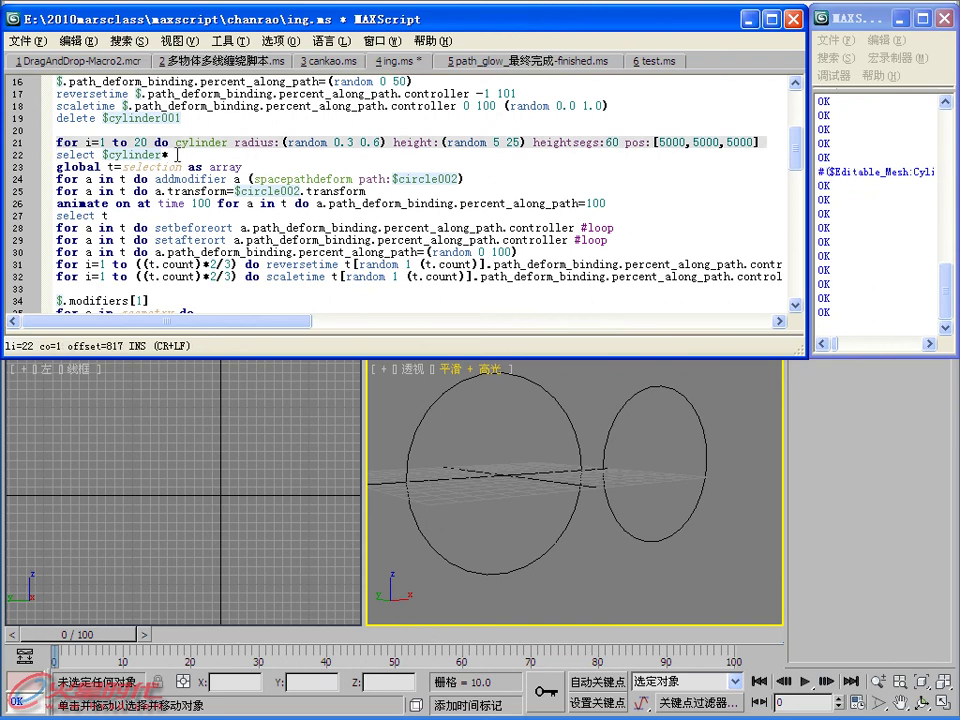
key("shift+Return")
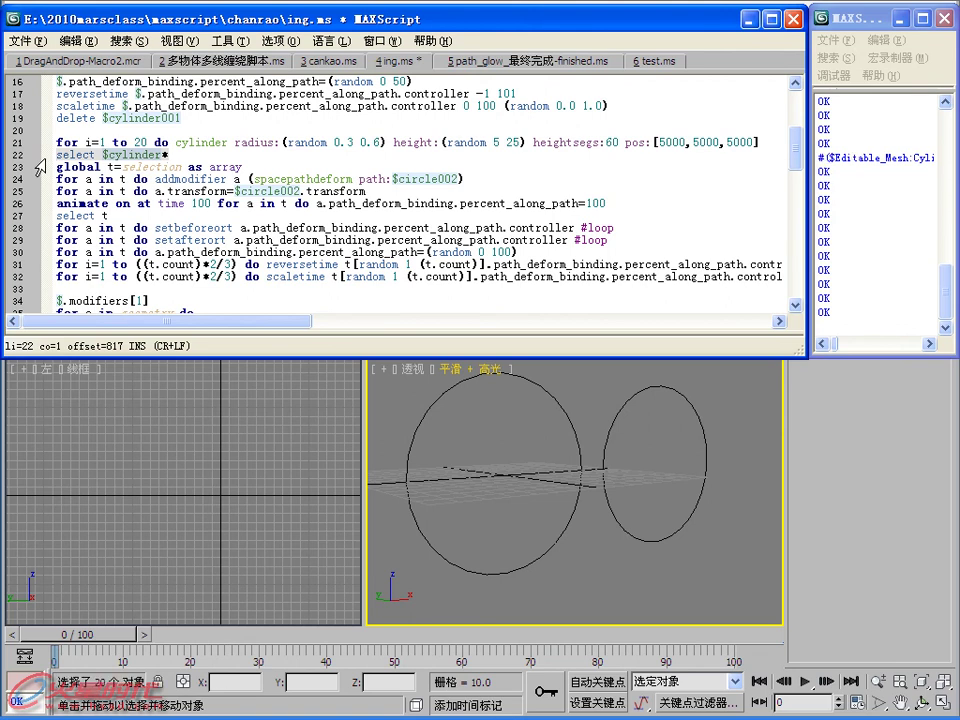
Evaluate script lines 22–32 to build 20 path-deformed cylinders on circle002.
left_click(78, 167)
mouse_move(78, 167)
left_mouse_down()
mouse_move(438, 114)
mouse_move(466, 90)
mouse_move(467, 192)
left_mouse_up()
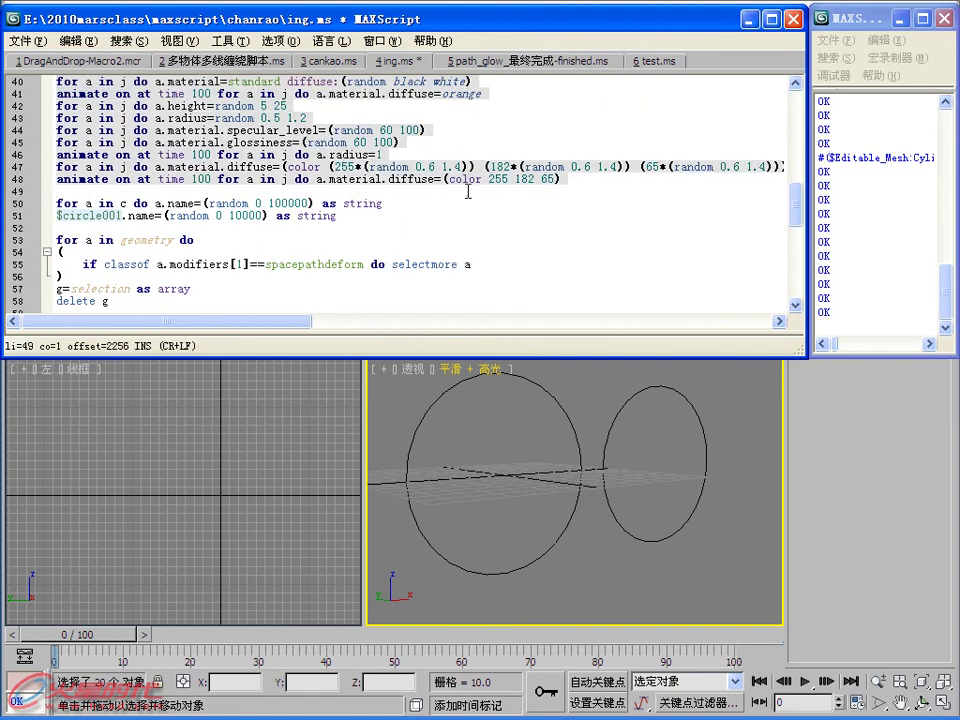
scroll(467, 192, "up", 7)
left_click_drag(540, 95, 518, 162)
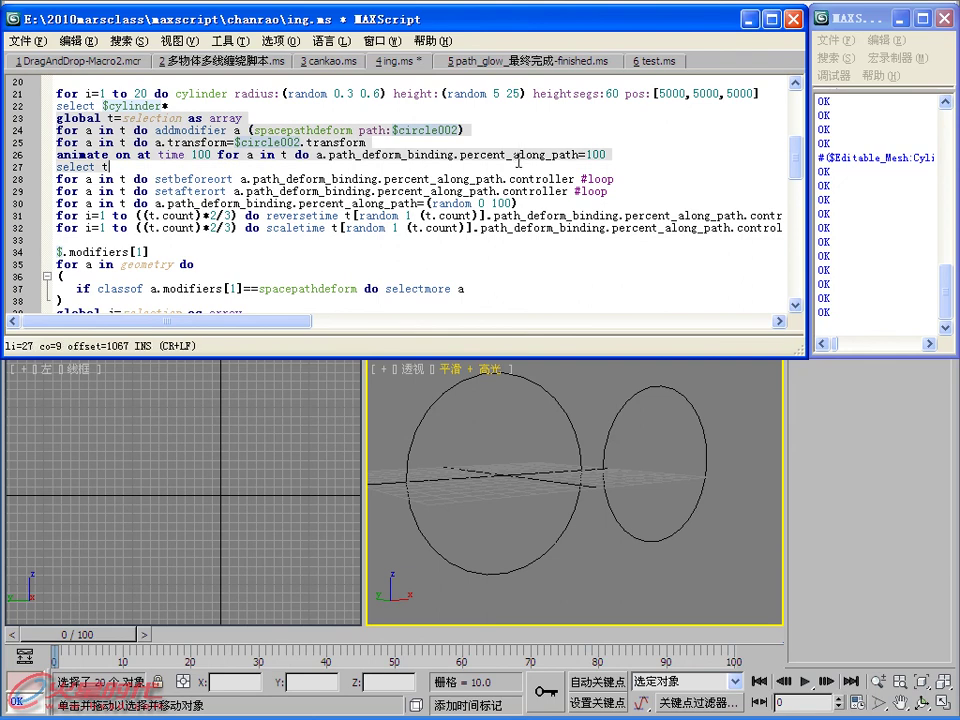
left_click(248, 142)
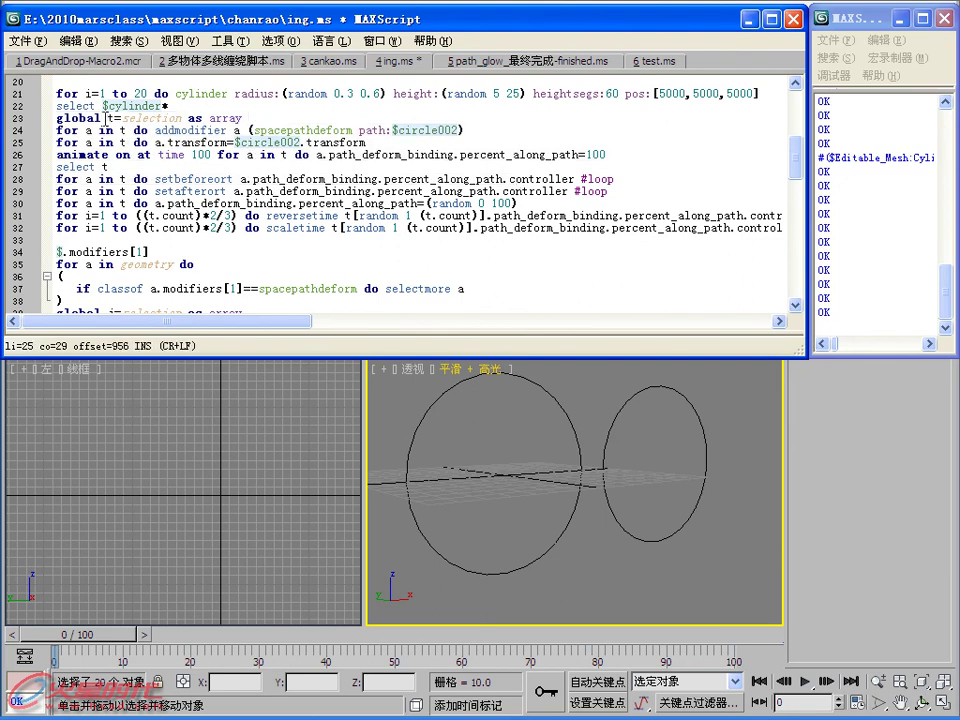
scroll(105, 118, "up", 1)
left_click_drag(55, 142, 57, 276)
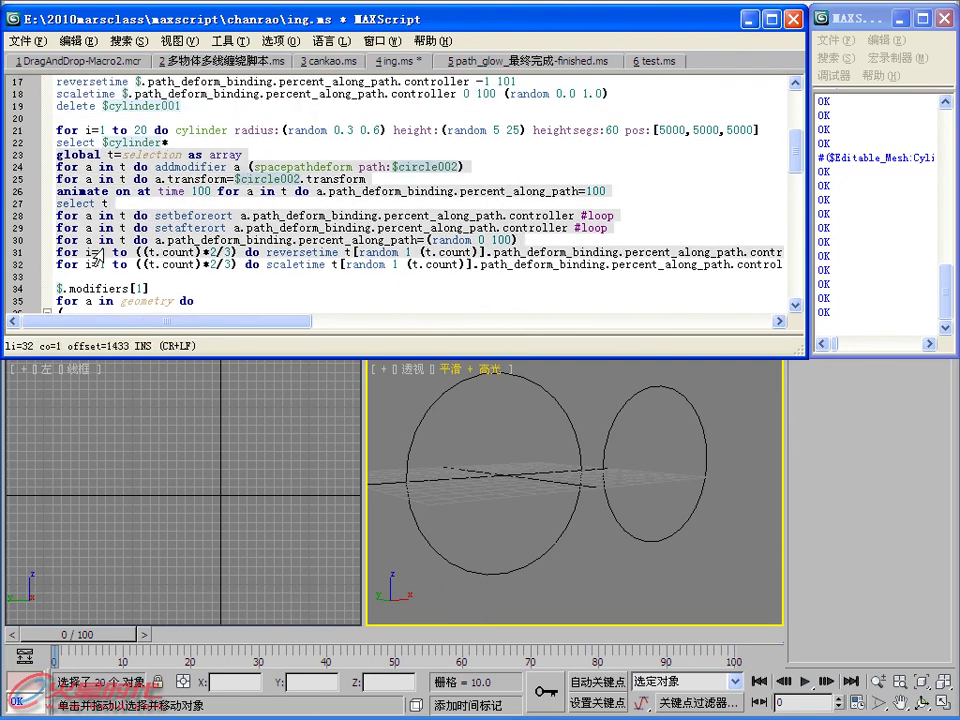
key("shift+Return")
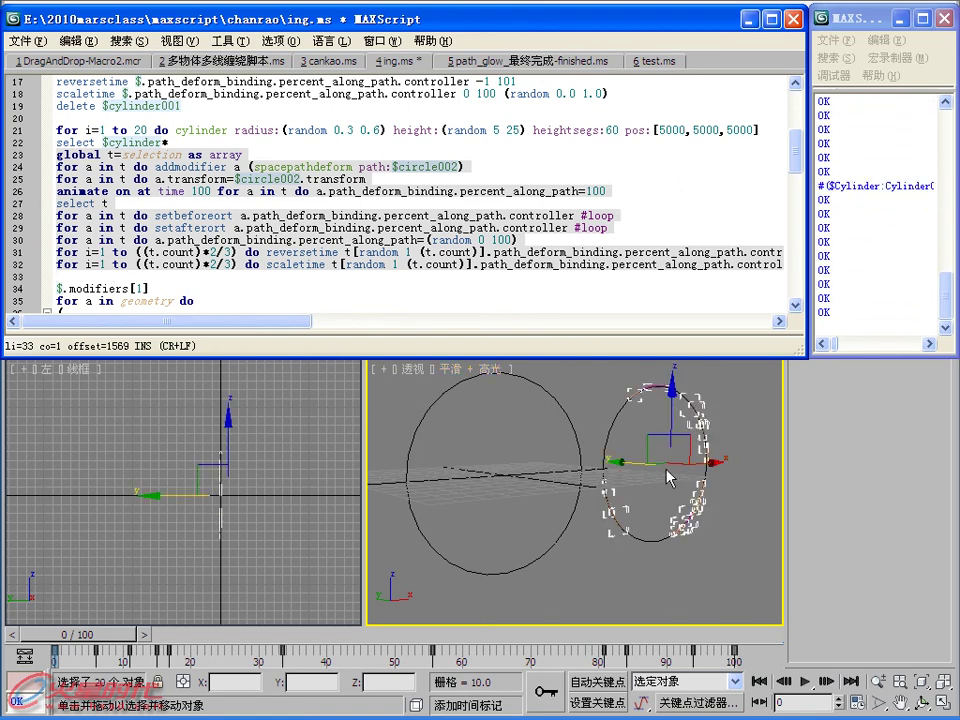
left_click(180, 154)
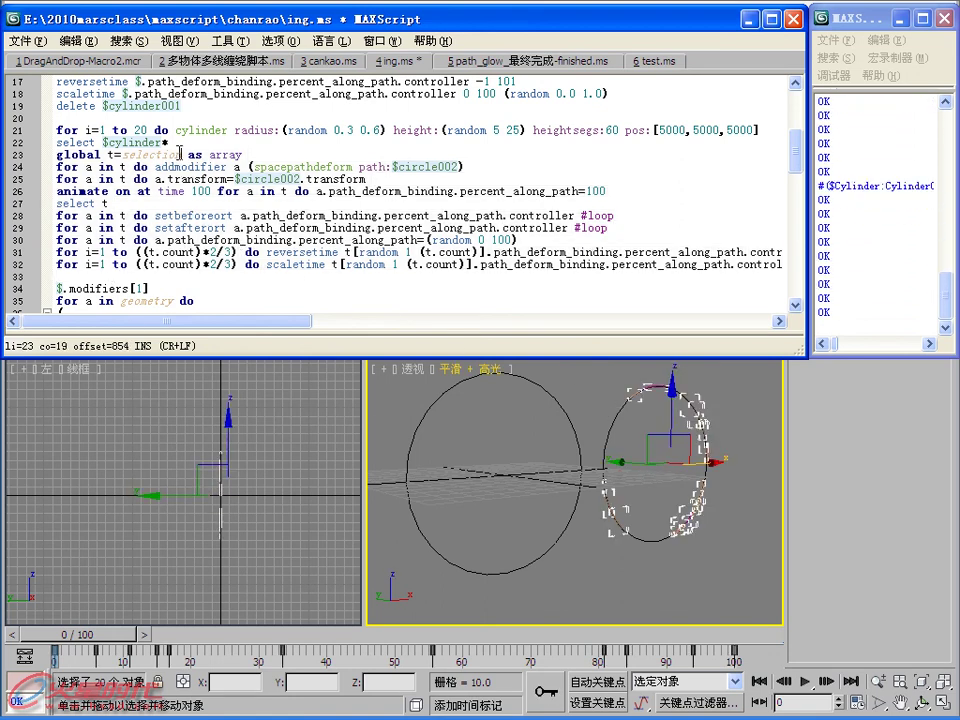
left_click(282, 190)
left_click(298, 177)
Point line 24 back at circle001 and add a "wuti" prefix argument to the cylinder call.
left_click(457, 167)
key("BackSpace")
type("1")
left_click(167, 143)
left_click(770, 130)
type("prefix")
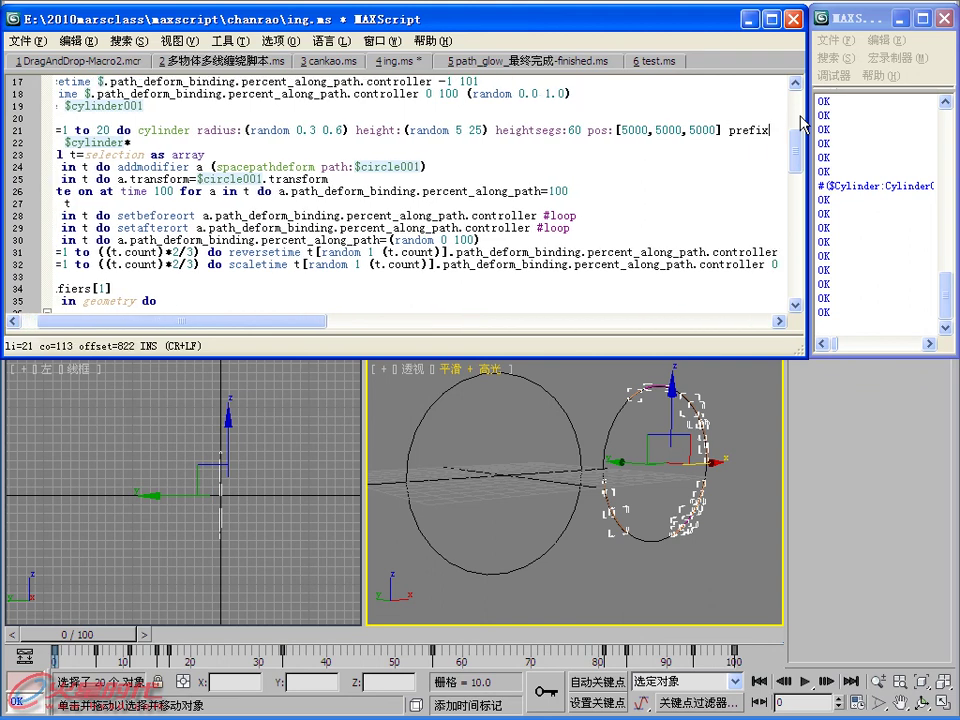
type(":\"")
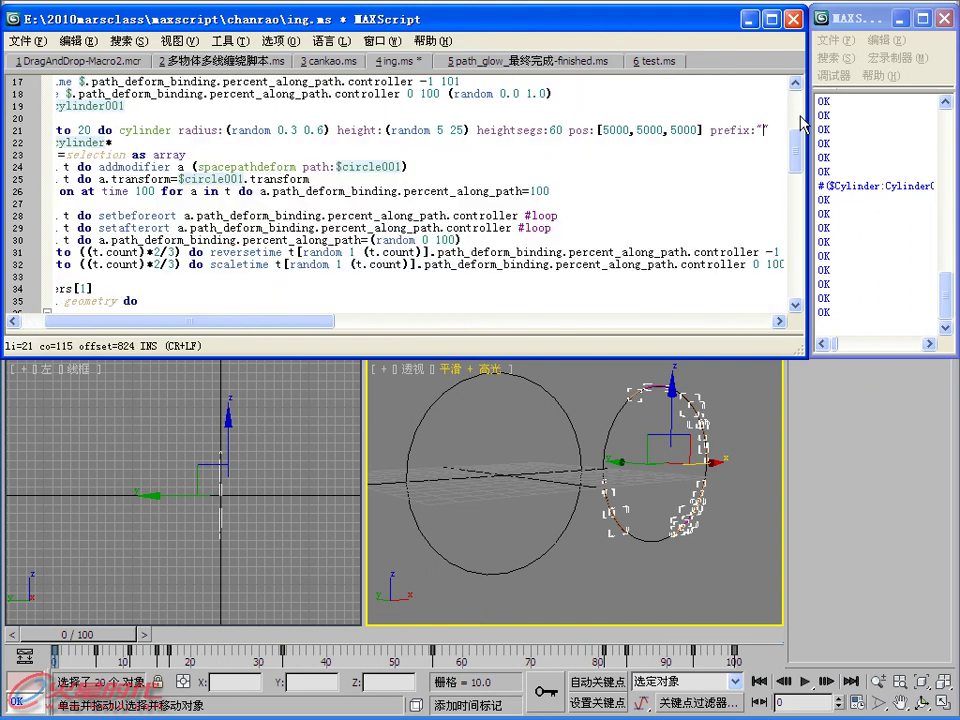
type("\"wuti")
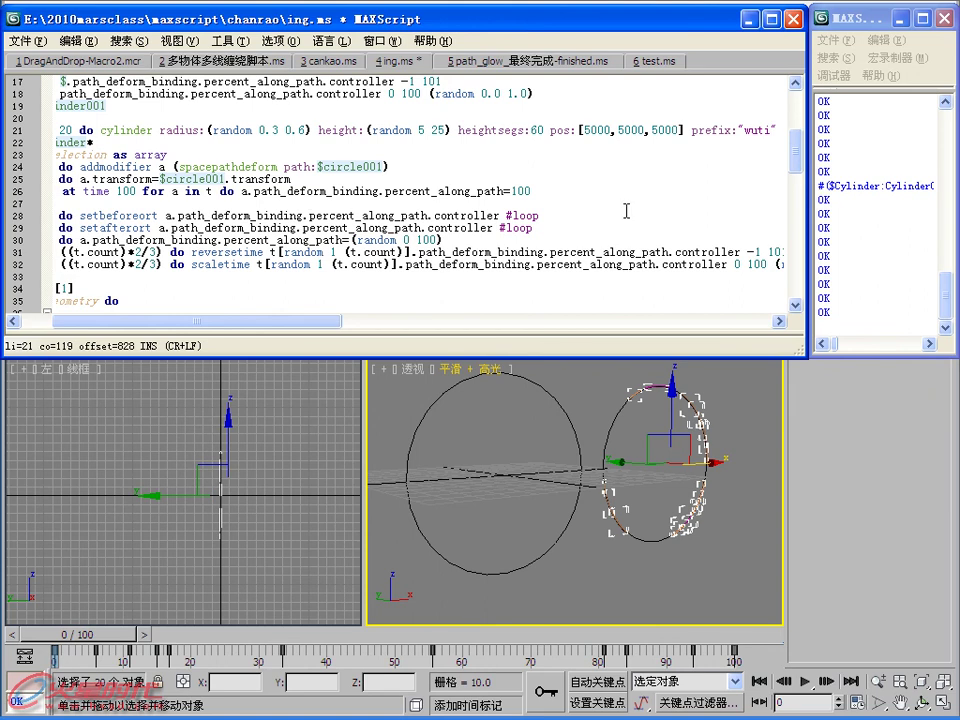
left_click_drag(308, 327, 280, 327)
Change the select line to $wuti* and delete the 'global' keyword on line 23.
left_click(134, 142)
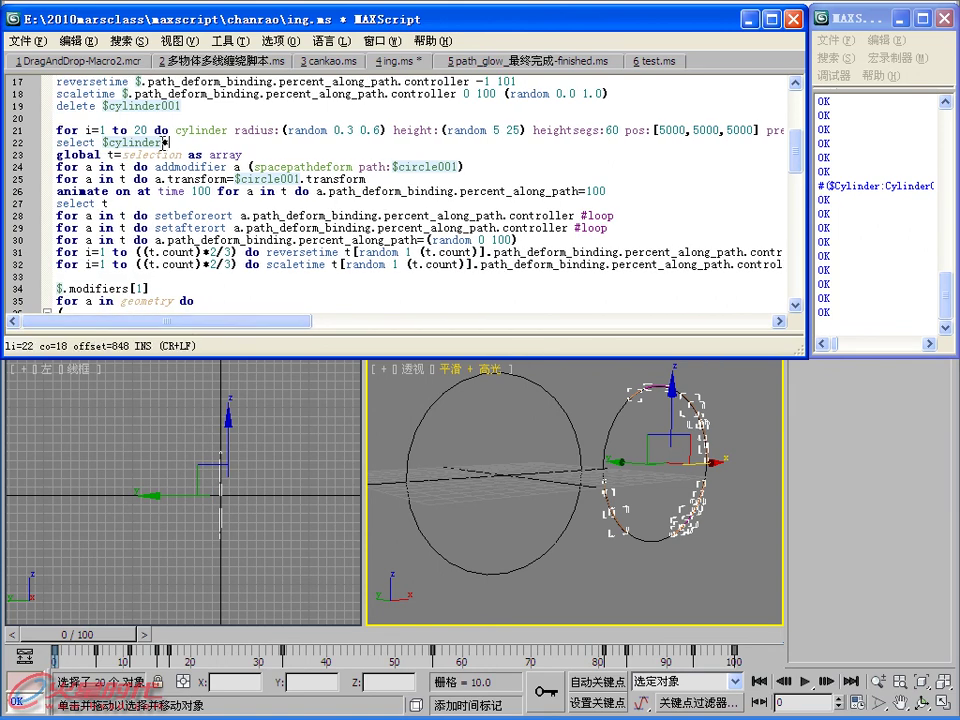
double_click(134, 142)
type("wuti")
left_click_drag(101, 155, 56, 155)
key("Delete")
key("End")
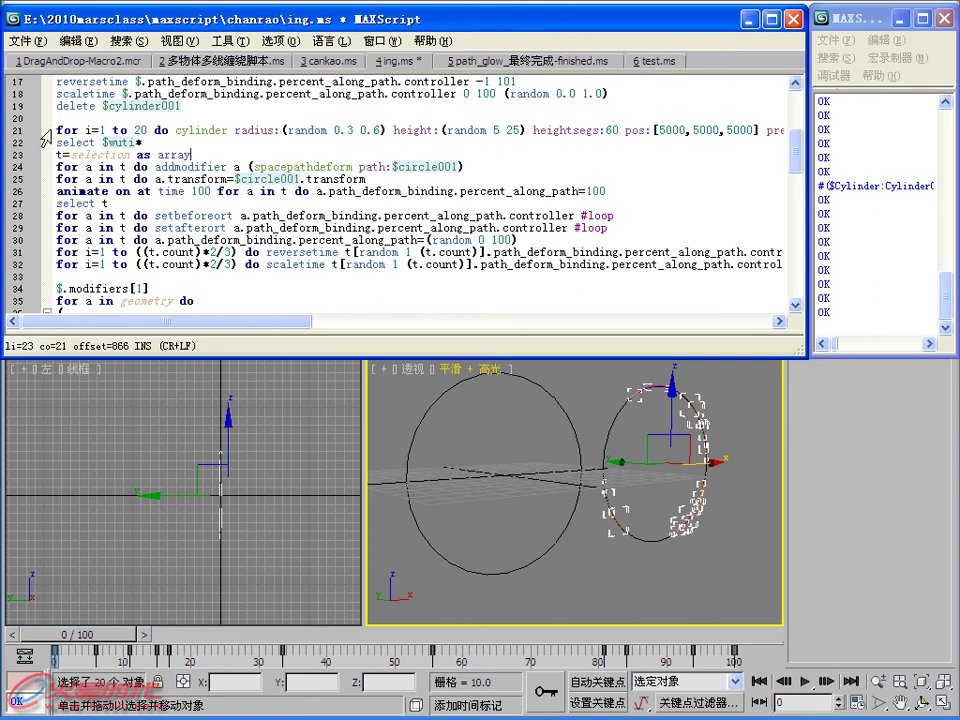
Run the 20-cylinder creation line and the select $wuti* line.
left_click(45, 130)
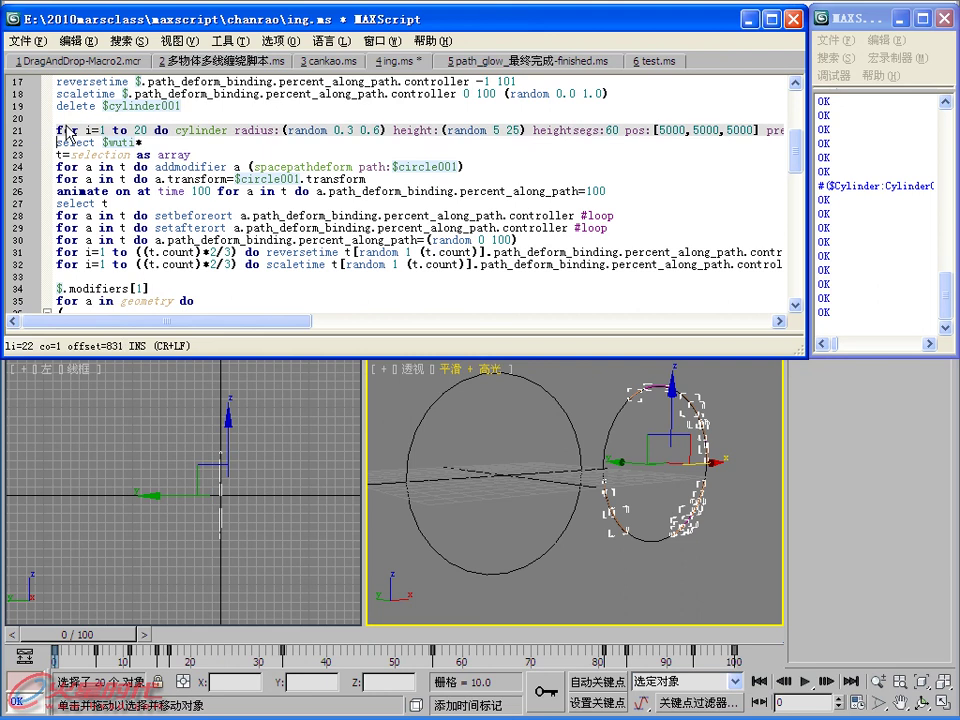
key("shift+Return")
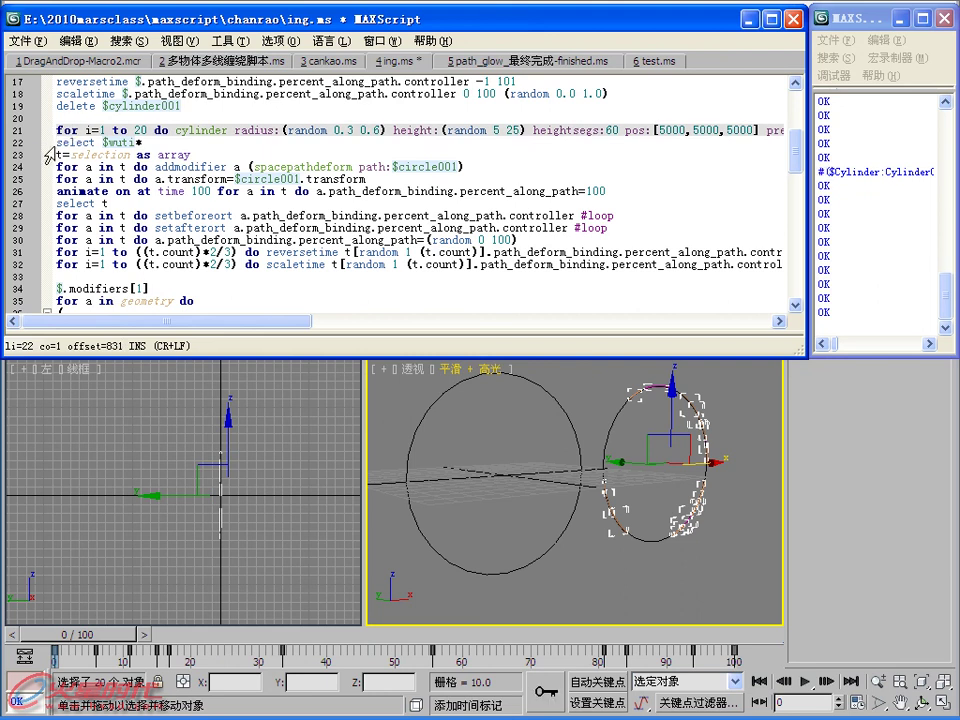
left_click(45, 143)
key("shift+Return")
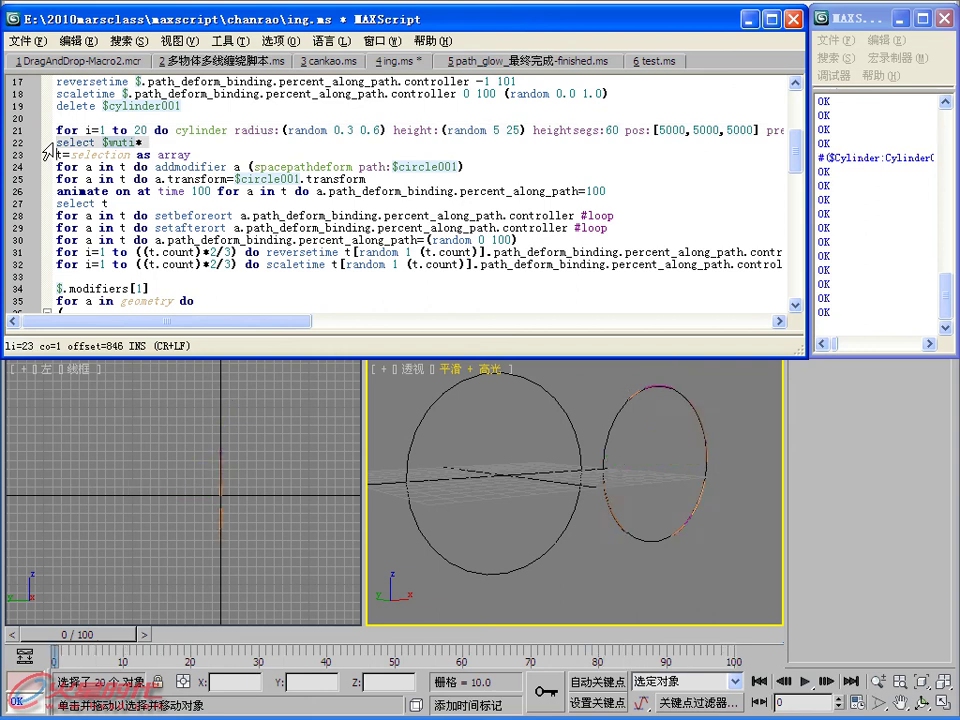
Evaluate the path-deform code binding the wuti cylinders to circle001, then deselect all.
left_click(44, 156)
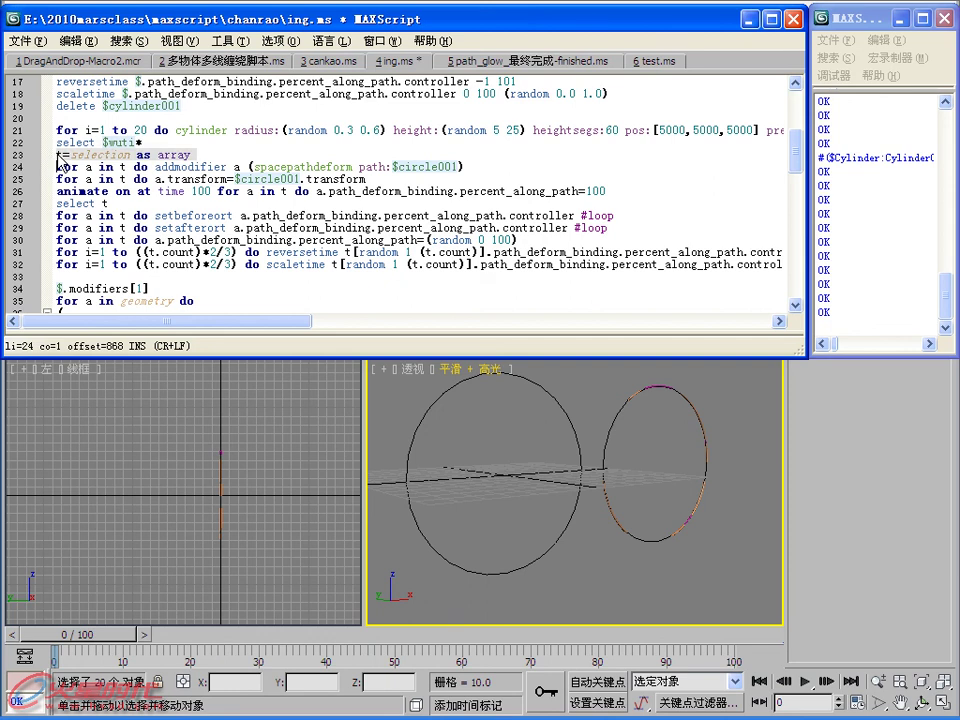
left_click(44, 143)
mouse_move(54, 166)
left_mouse_down()
mouse_move(135, 229)
mouse_move(147, 272)
left_mouse_up()
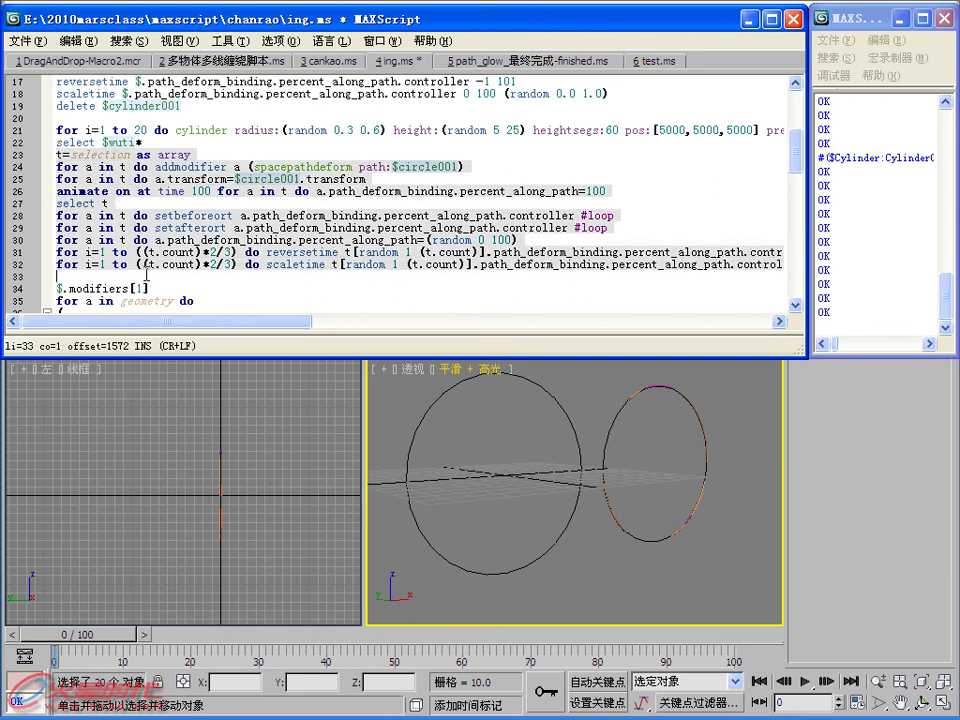
key("shift+Return")
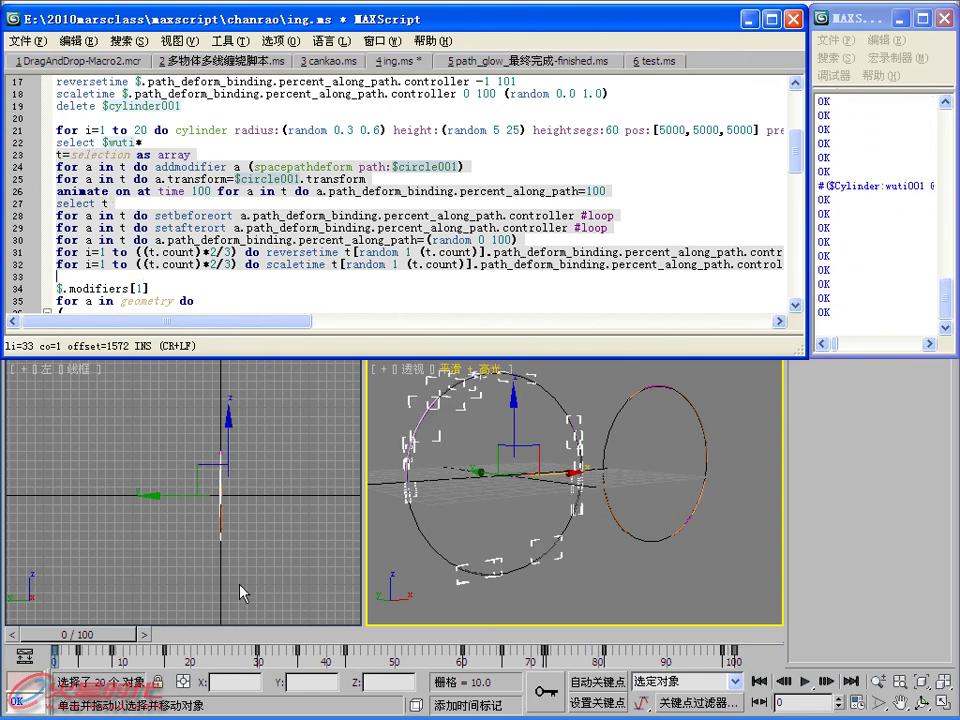
left_click(380, 600)
Scrub and play the animation, then select the m=$ visibility-animation block in ing.ms.
mouse_move(140, 633)
left_mouse_down()
mouse_move(210, 630)
mouse_move(378, 570)
left_mouse_up()
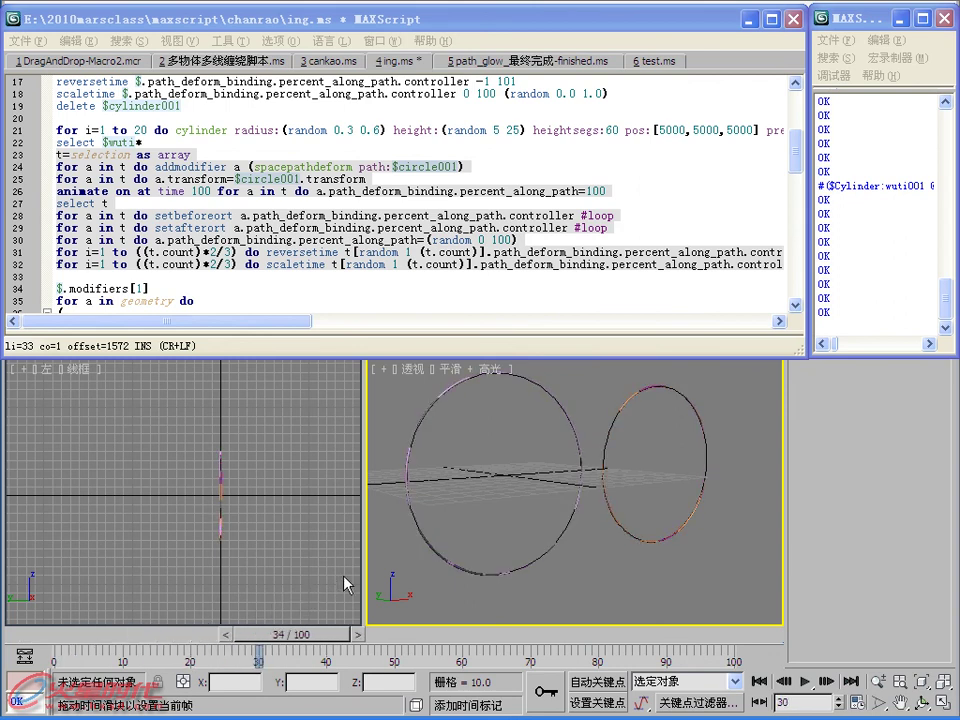
key("slash")
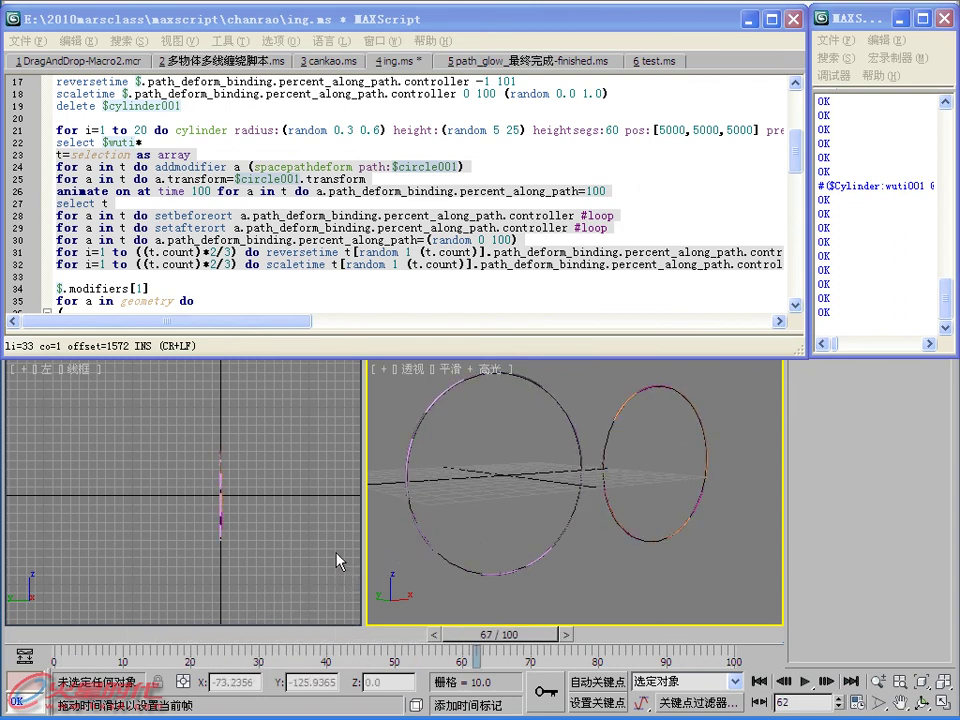
left_click_drag(795, 150, 797, 290)
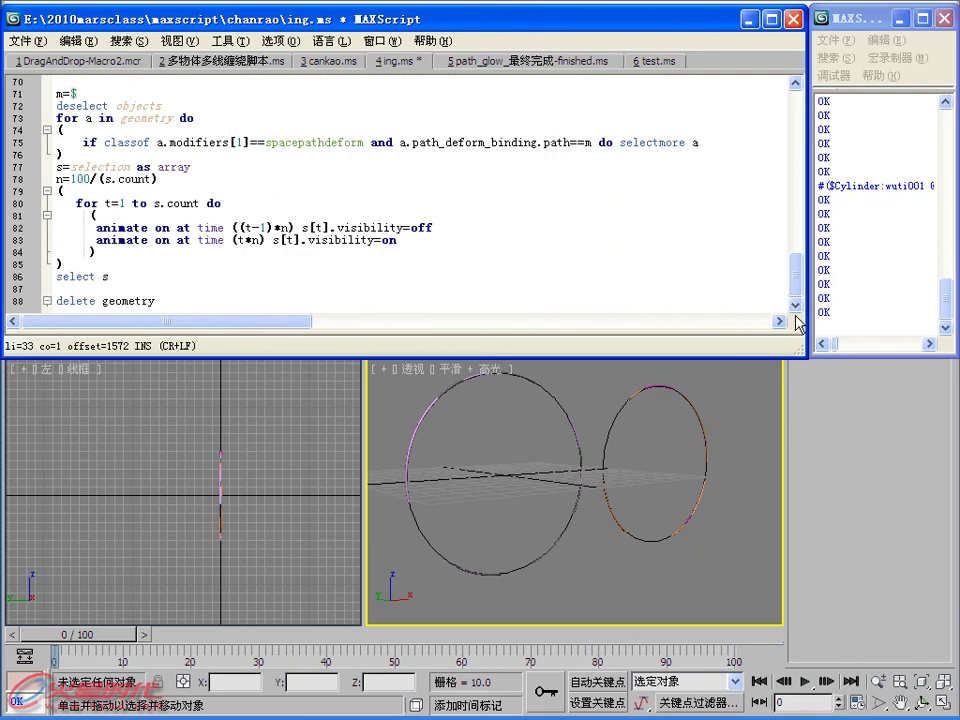
left_click(219, 297)
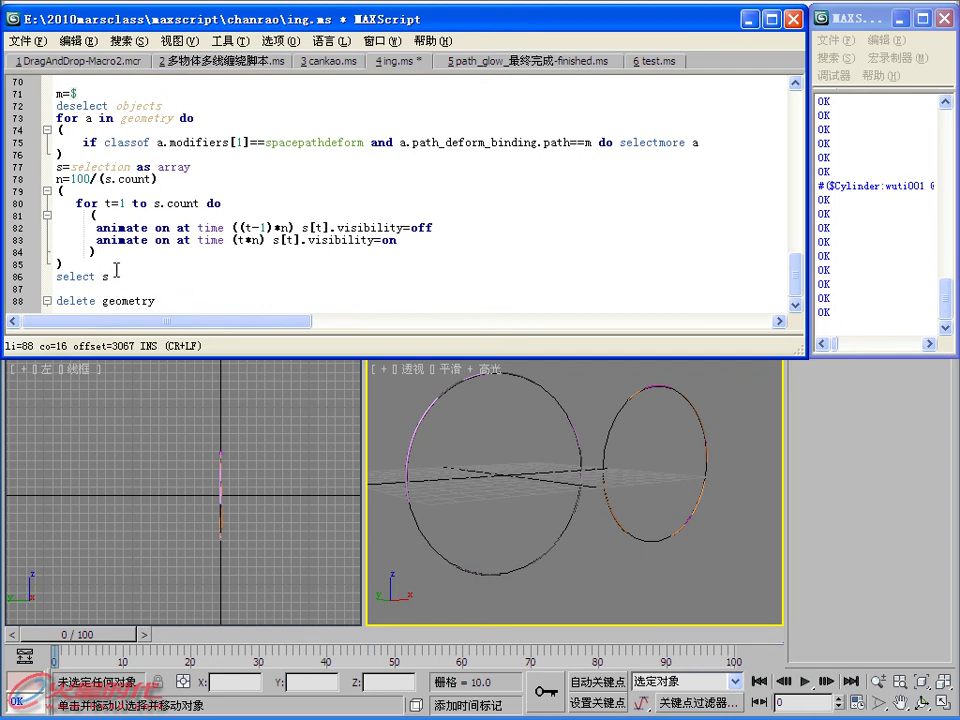
mouse_move(108, 258)
left_mouse_down()
mouse_move(47, 94)
mouse_move(13, 95)
left_mouse_up()
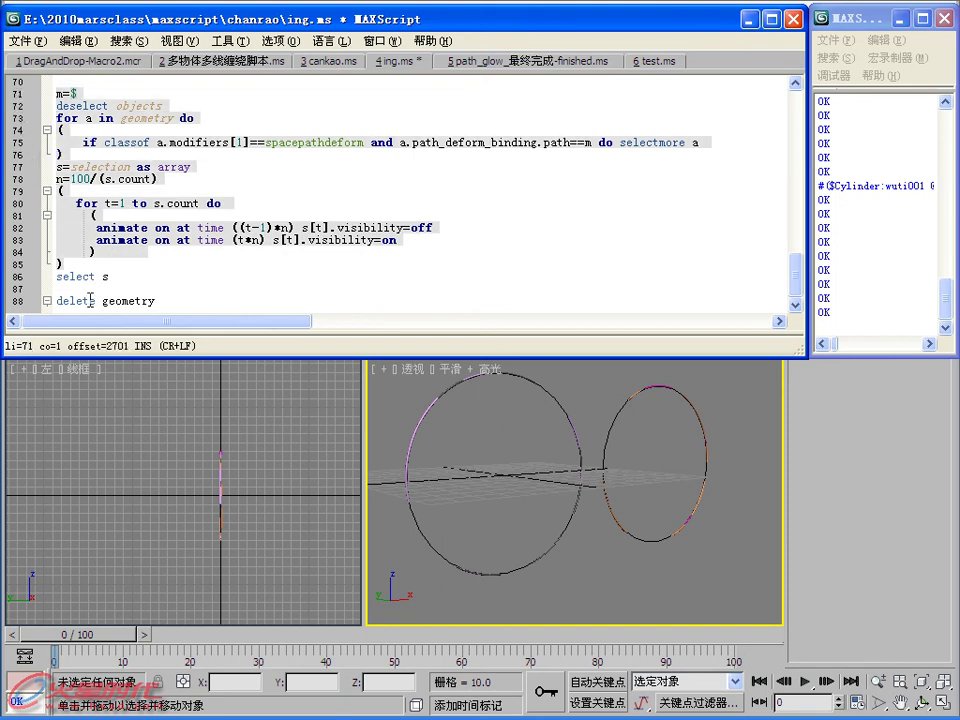
Paste a copy of the visibility block on new lines after delete geometry.
left_click(155, 300)
key("Return")
key("Return")
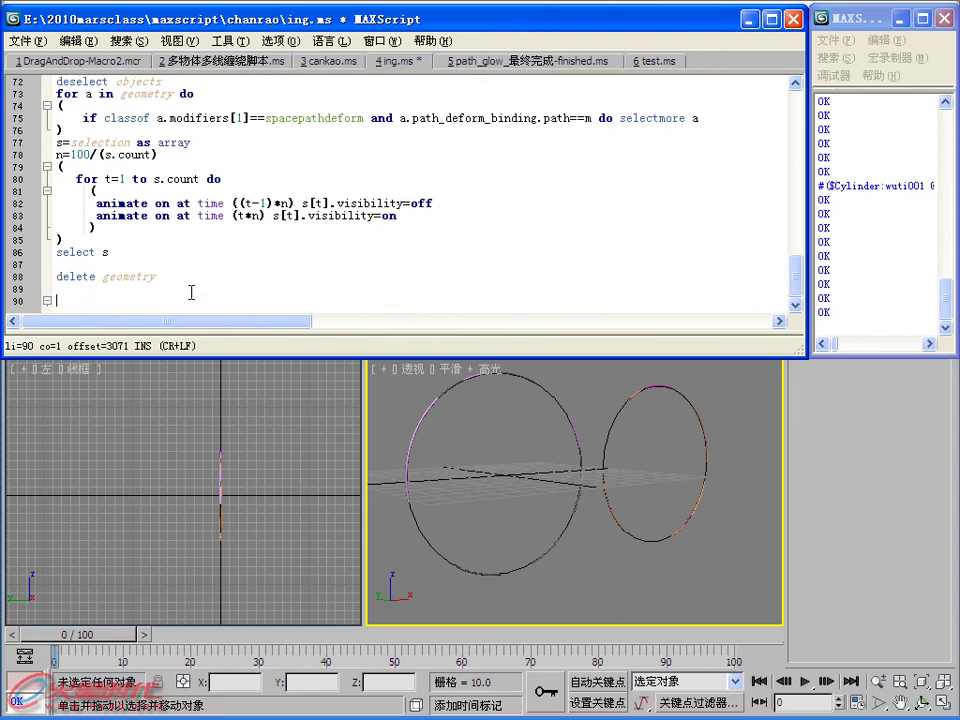
key("ctrl+v")
Remove the m=$ line, deselect objects line and 'and a.path_deform_binding.path==m' condition from the copy.
left_click(97, 126)
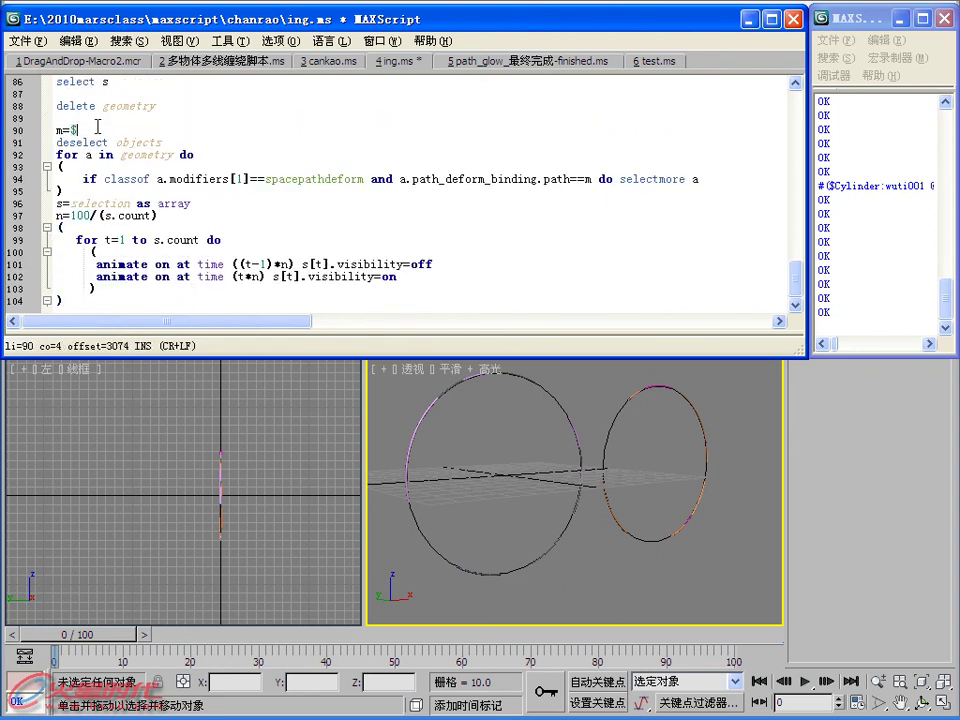
left_click(35, 131)
key("Delete")
key("Down")
key("End")
key("Home")
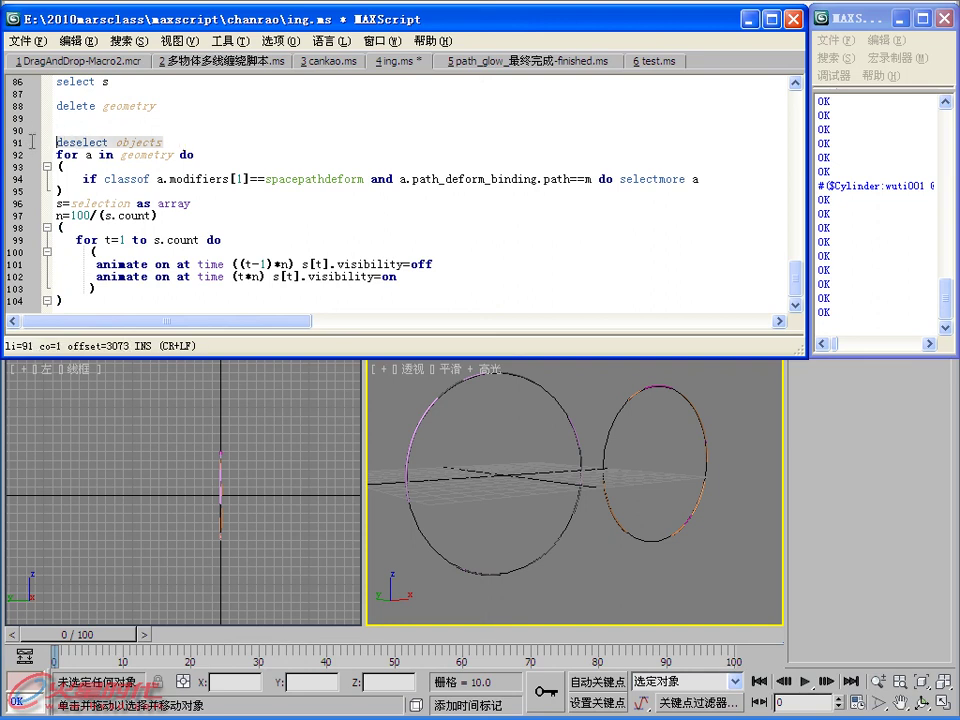
key("shift+End")
key("Delete")
key("BackSpace")
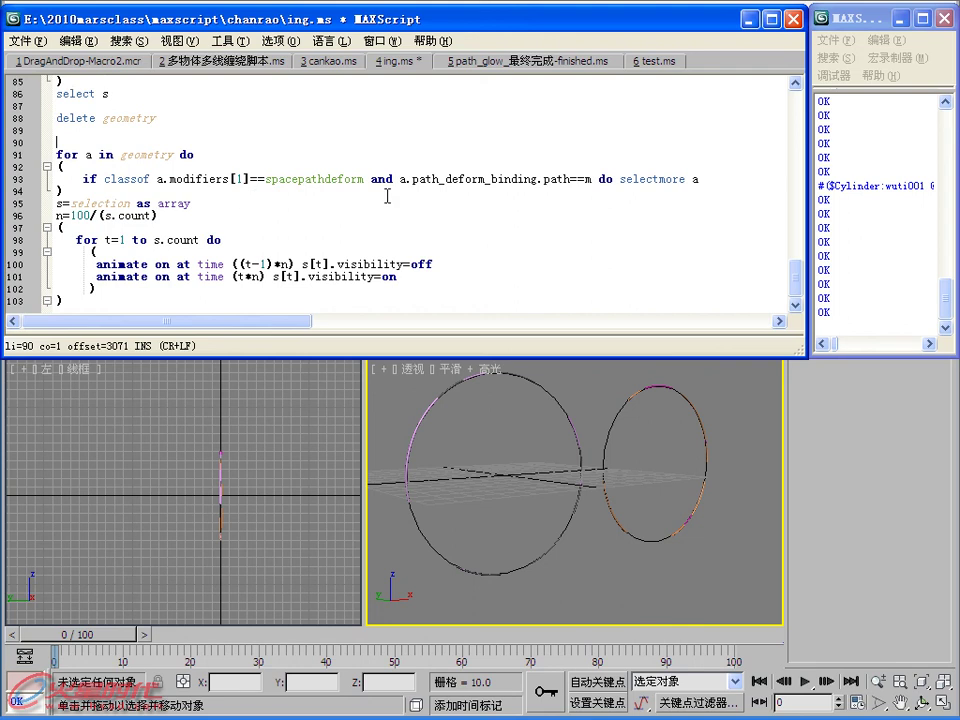
left_click_drag(370, 179, 588, 179)
key("Delete")
key("BackSpace")
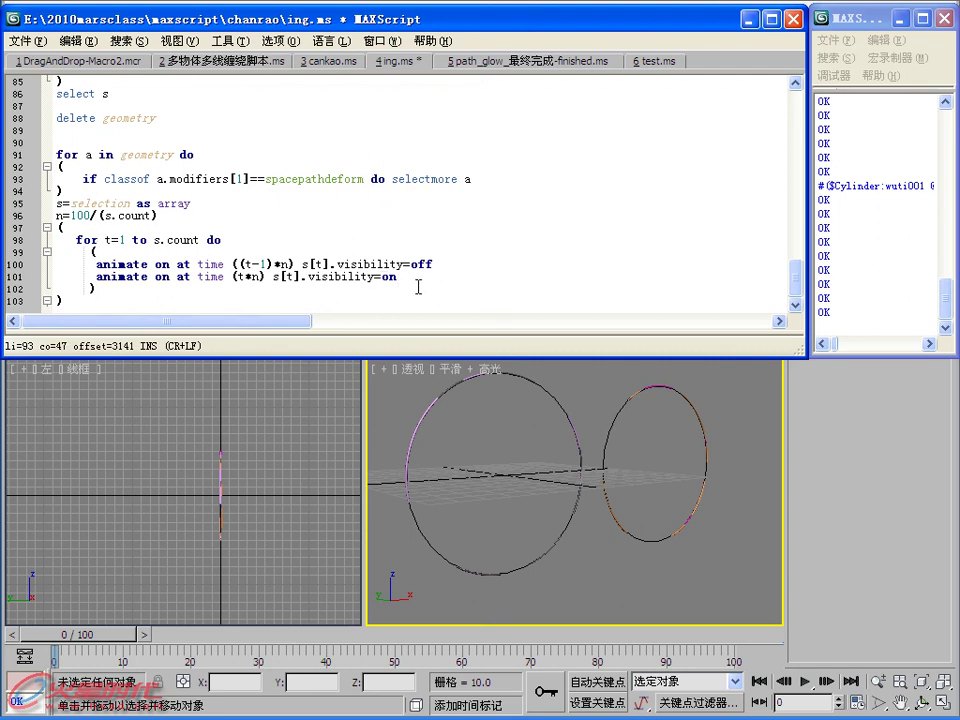
Select the new block, lines 91–103, and store a scene Hold from the Edit menu.
mouse_move(71, 302)
left_mouse_down()
mouse_move(45, 170)
mouse_move(30, 155)
left_mouse_up()
mouse_move(118, 20)
left_mouse_down()
mouse_move(127, 67)
mouse_move(152, 28)
left_mouse_up()
left_click(73, 37)
left_click(78, 97)
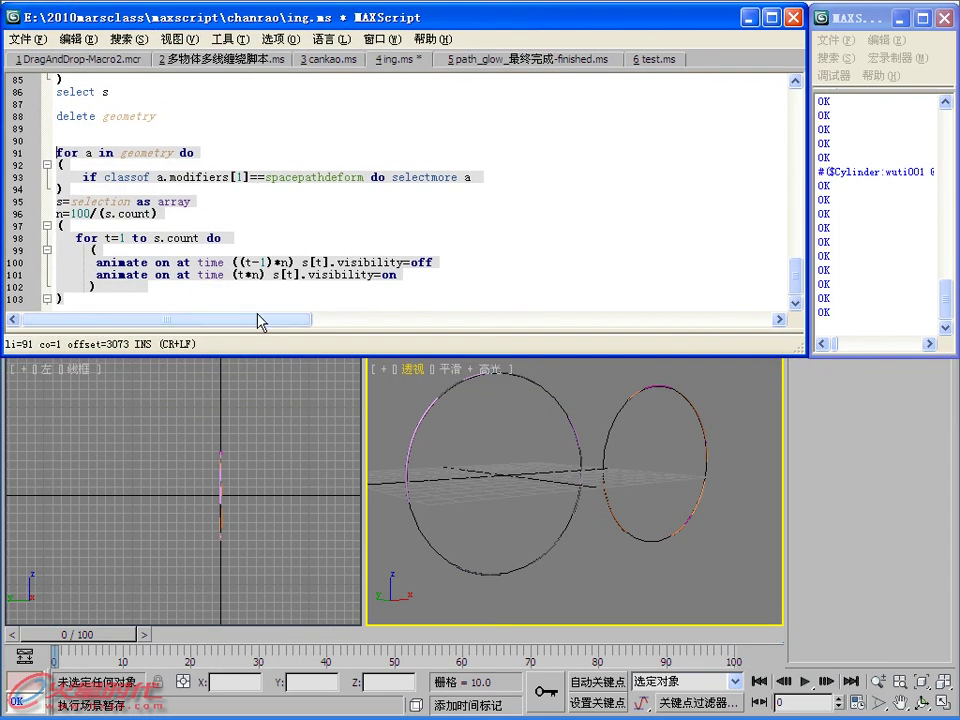
Evaluate the visibility block, deselect all, and scrub to watch all 40 cylinders appear in turn.
key("ctrl+e")
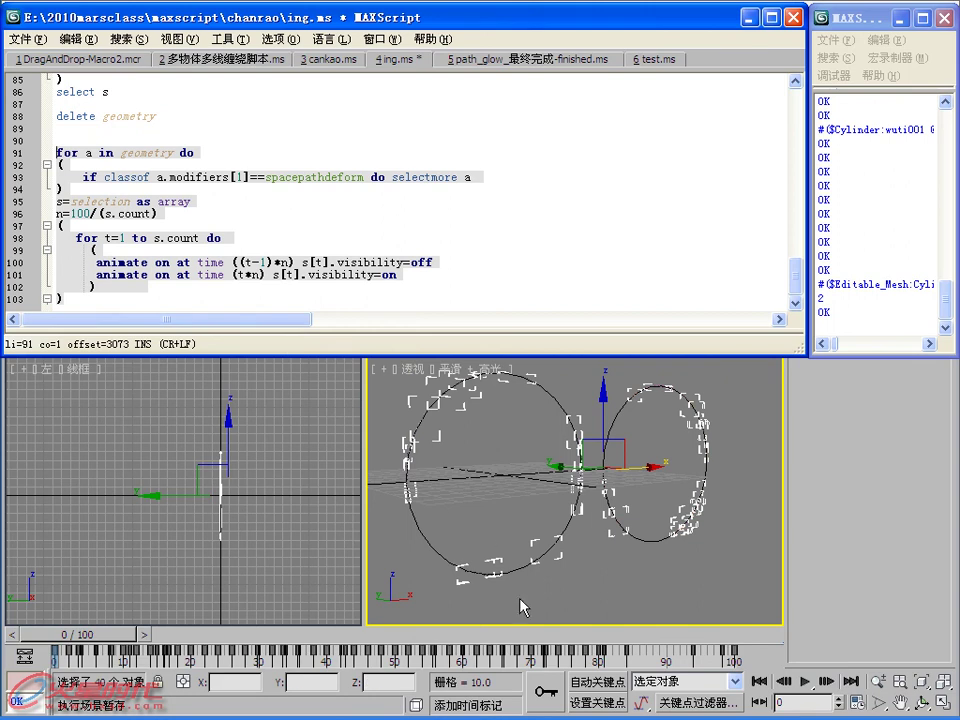
left_click(632, 615)
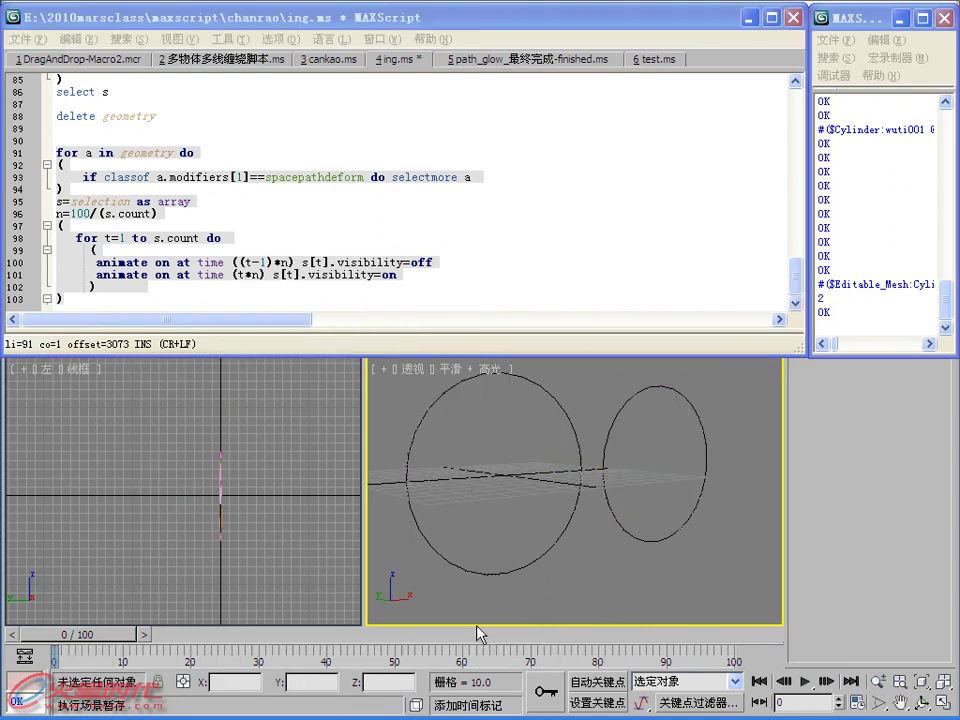
mouse_move(115, 634)
left_mouse_down()
mouse_move(251, 643)
mouse_move(634, 575)
mouse_move(750, 574)
mouse_move(519, 626)
mouse_move(47, 634)
mouse_move(740, 637)
mouse_move(250, 634)
mouse_move(94, 668)
mouse_move(110, 636)
mouse_move(375, 636)
mouse_move(528, 660)
mouse_move(538, 650)
left_mouse_up()
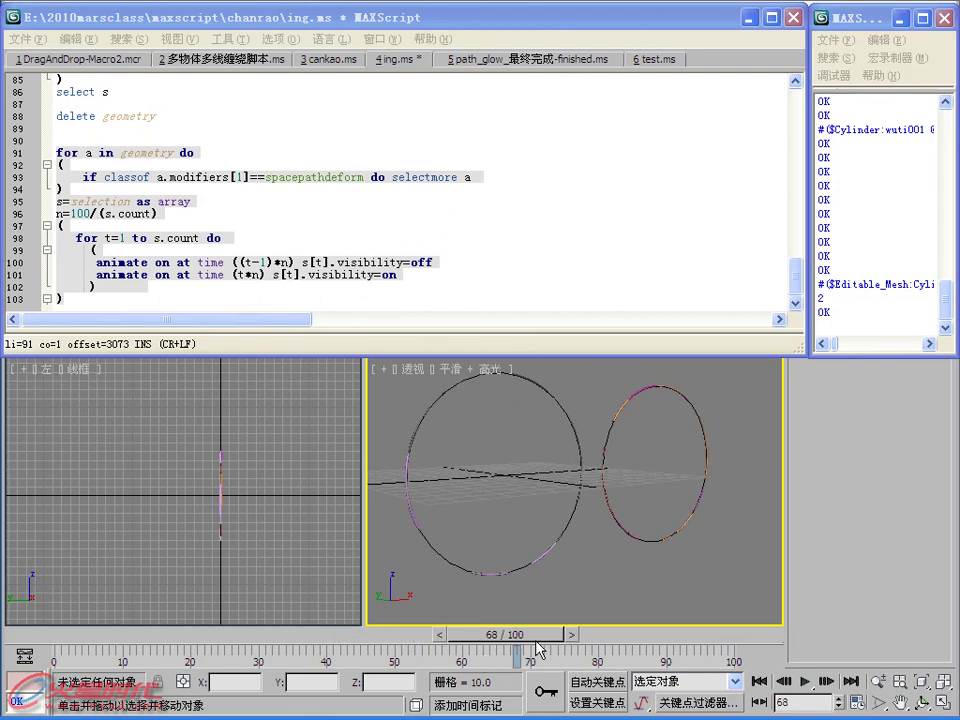